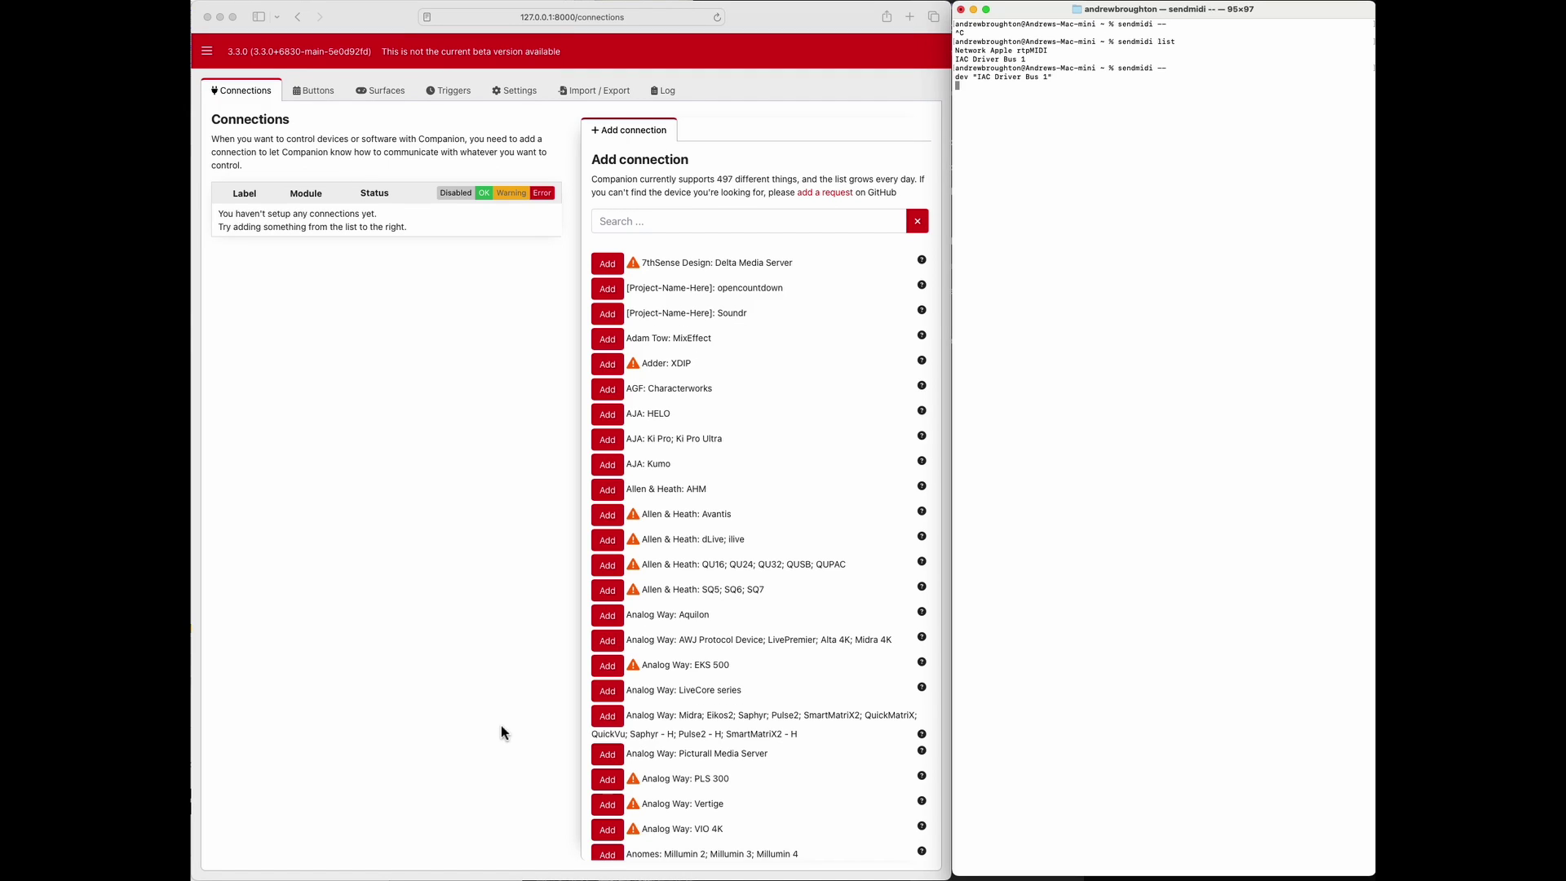
Step: Search the connections for "midi", add the generic: MIDI connection and view its module help
left_click(685, 221)
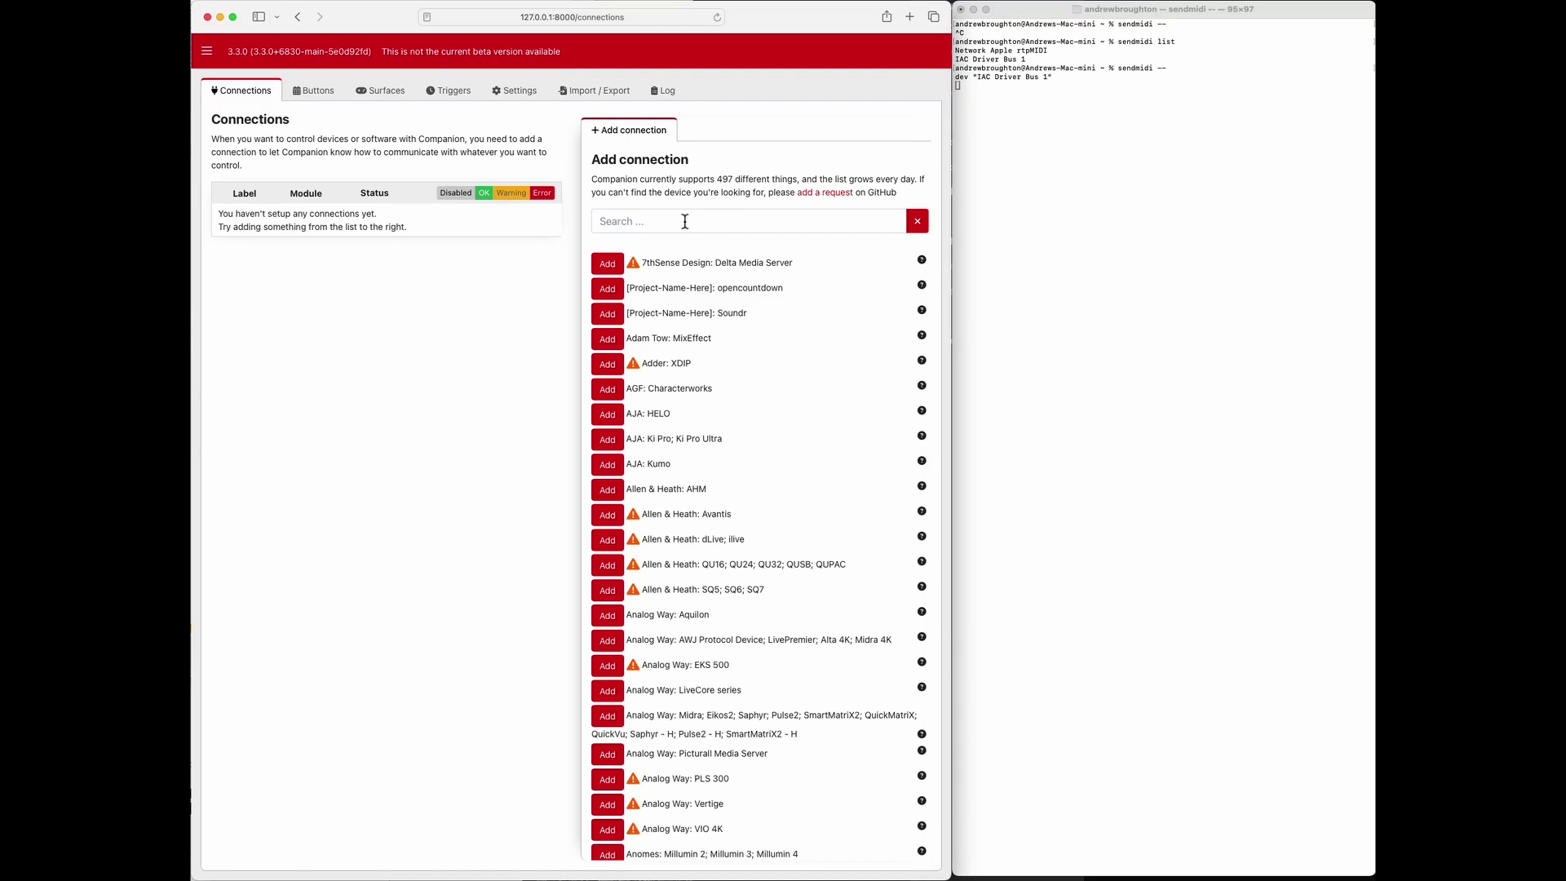
left_click(686, 221)
type("mdi")
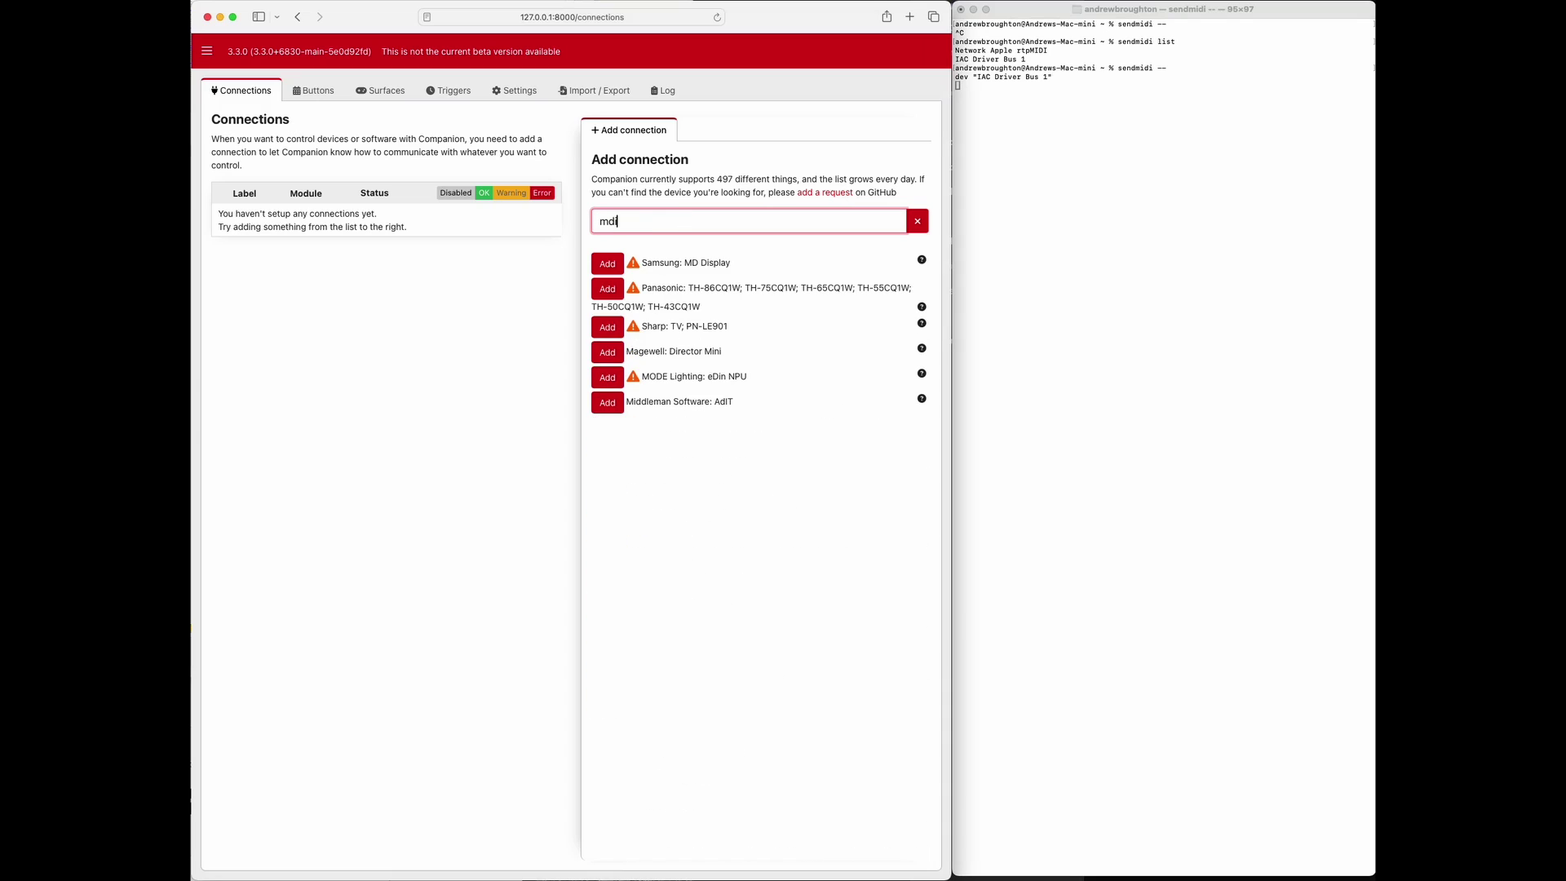
type("d")
key("BackSpace")
key("BackSpace")
key("BackSpace")
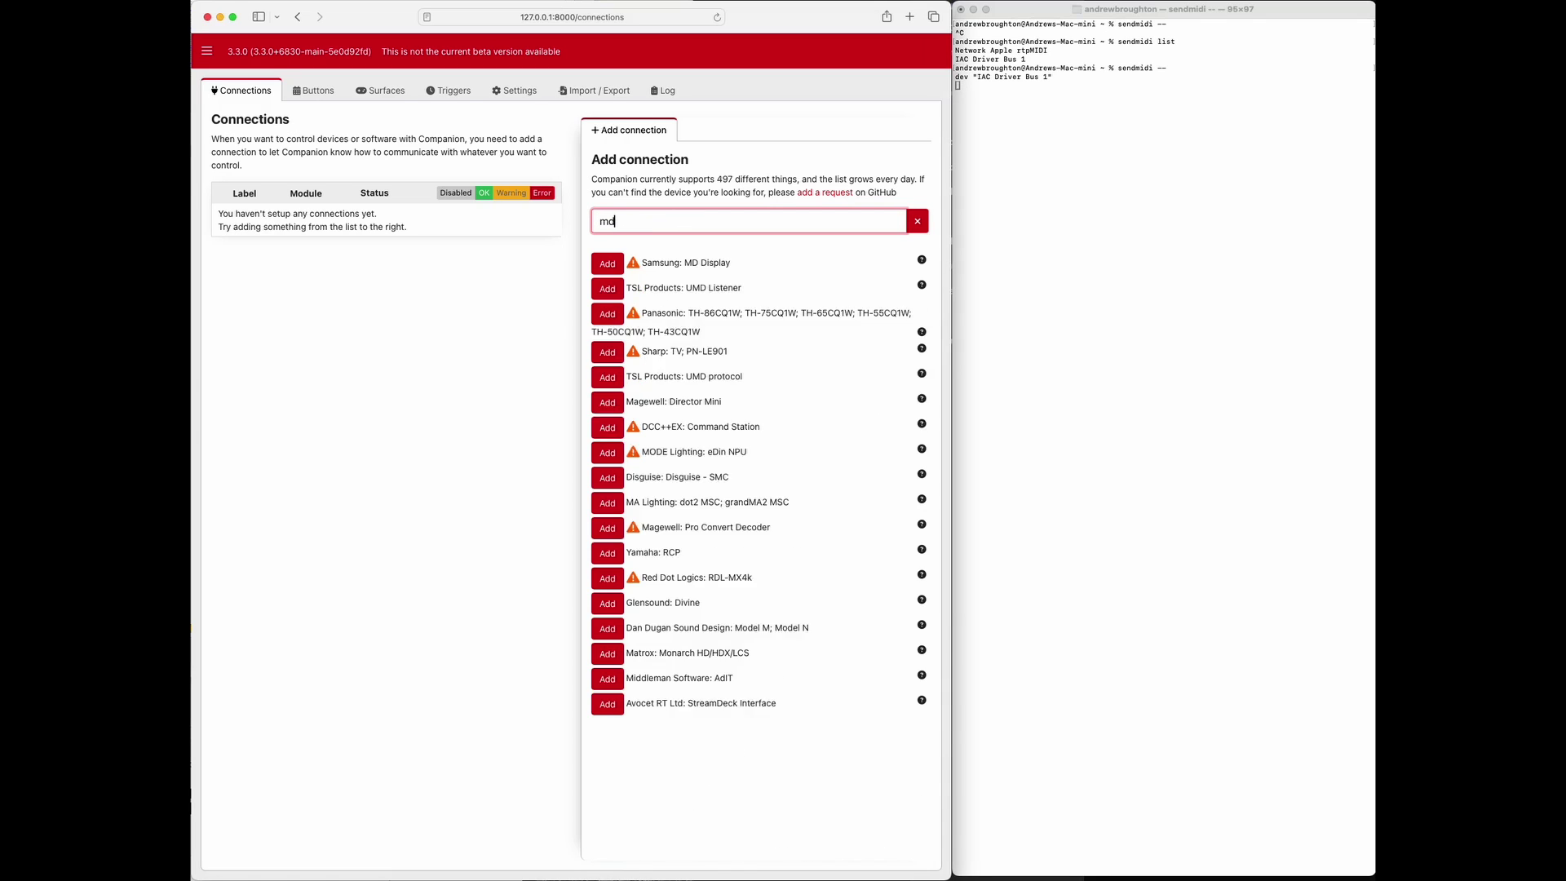
type("idi")
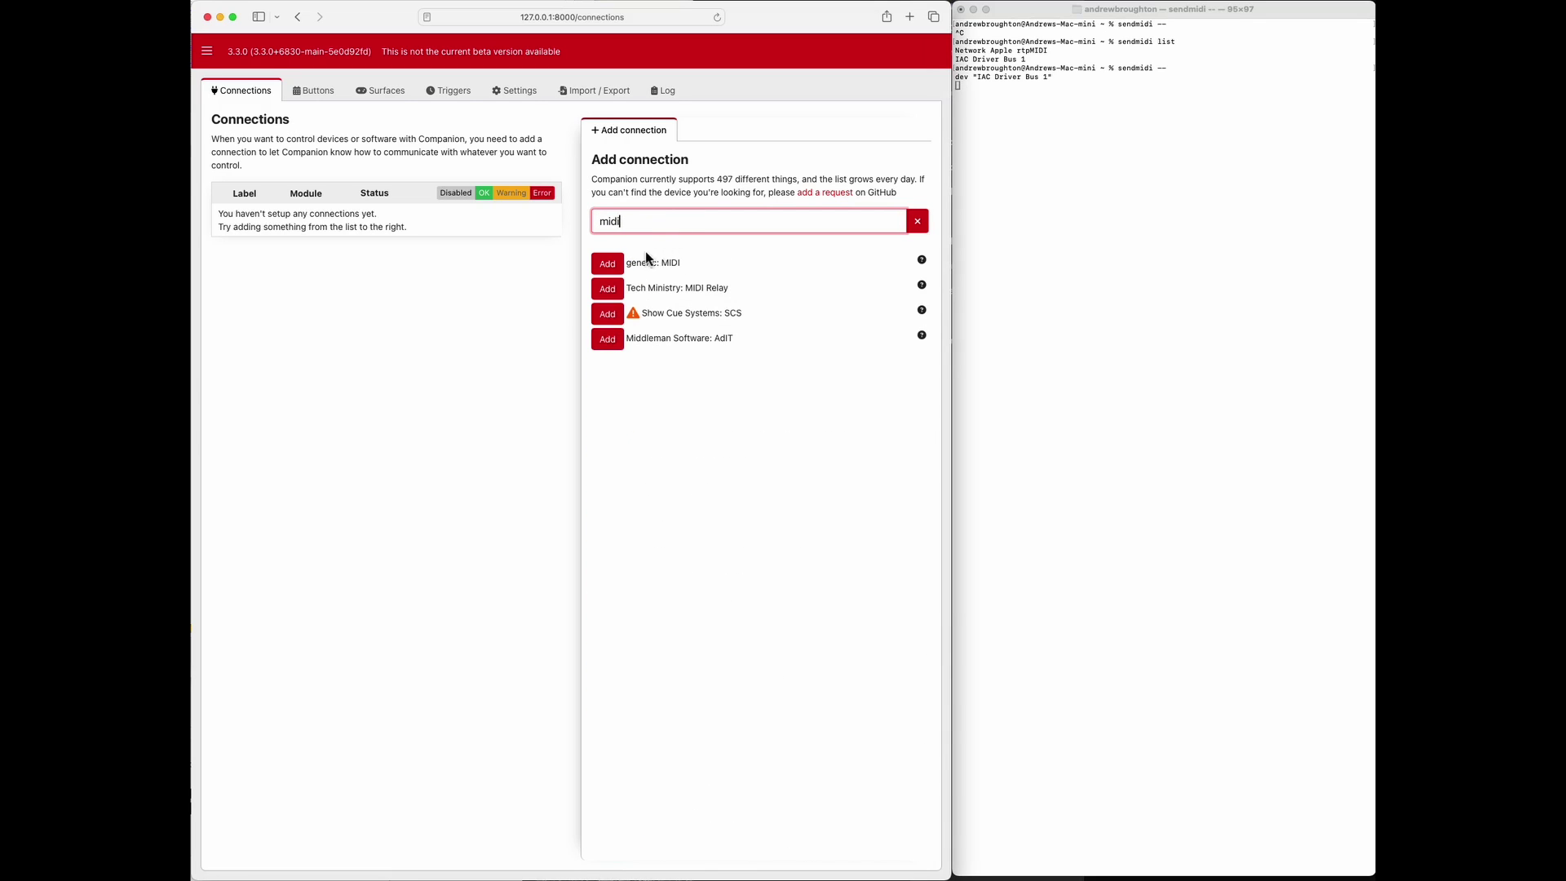
left_click(608, 264)
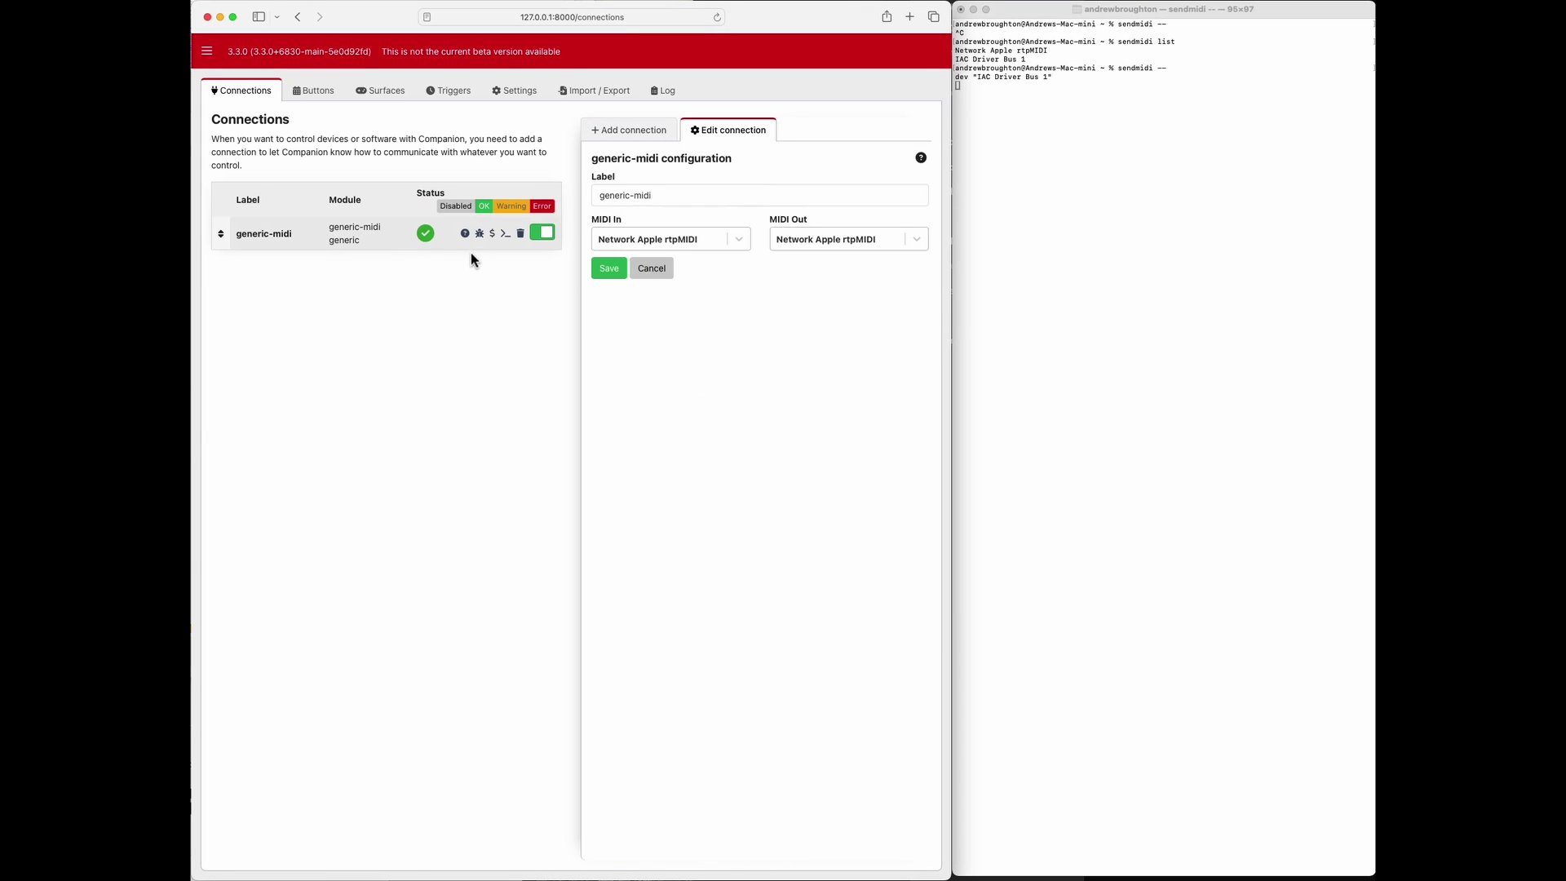
left_click(466, 234)
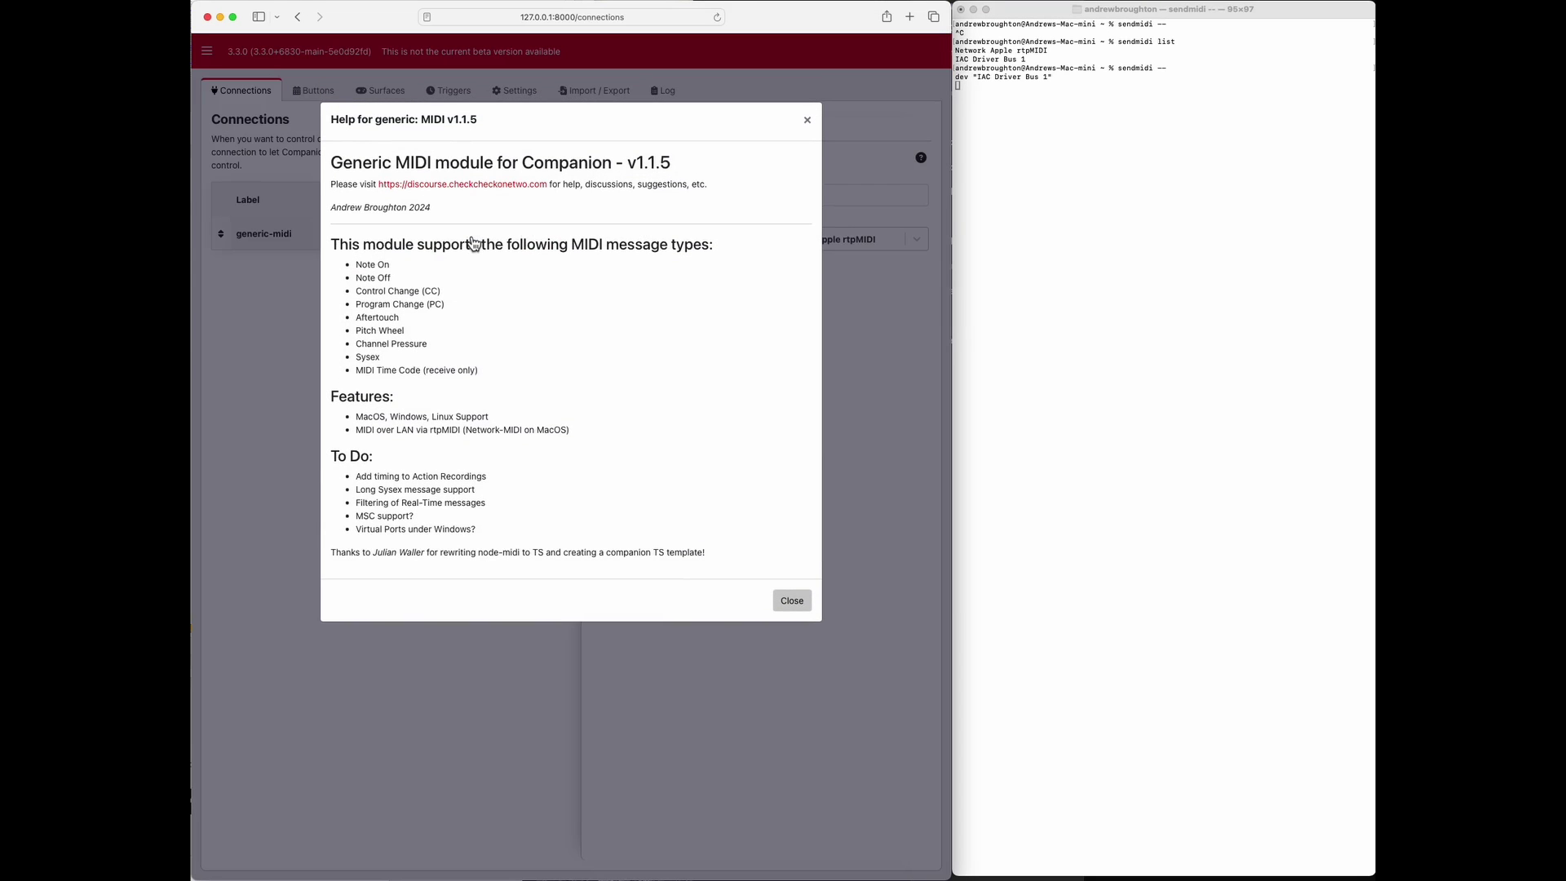
left_click(779, 600)
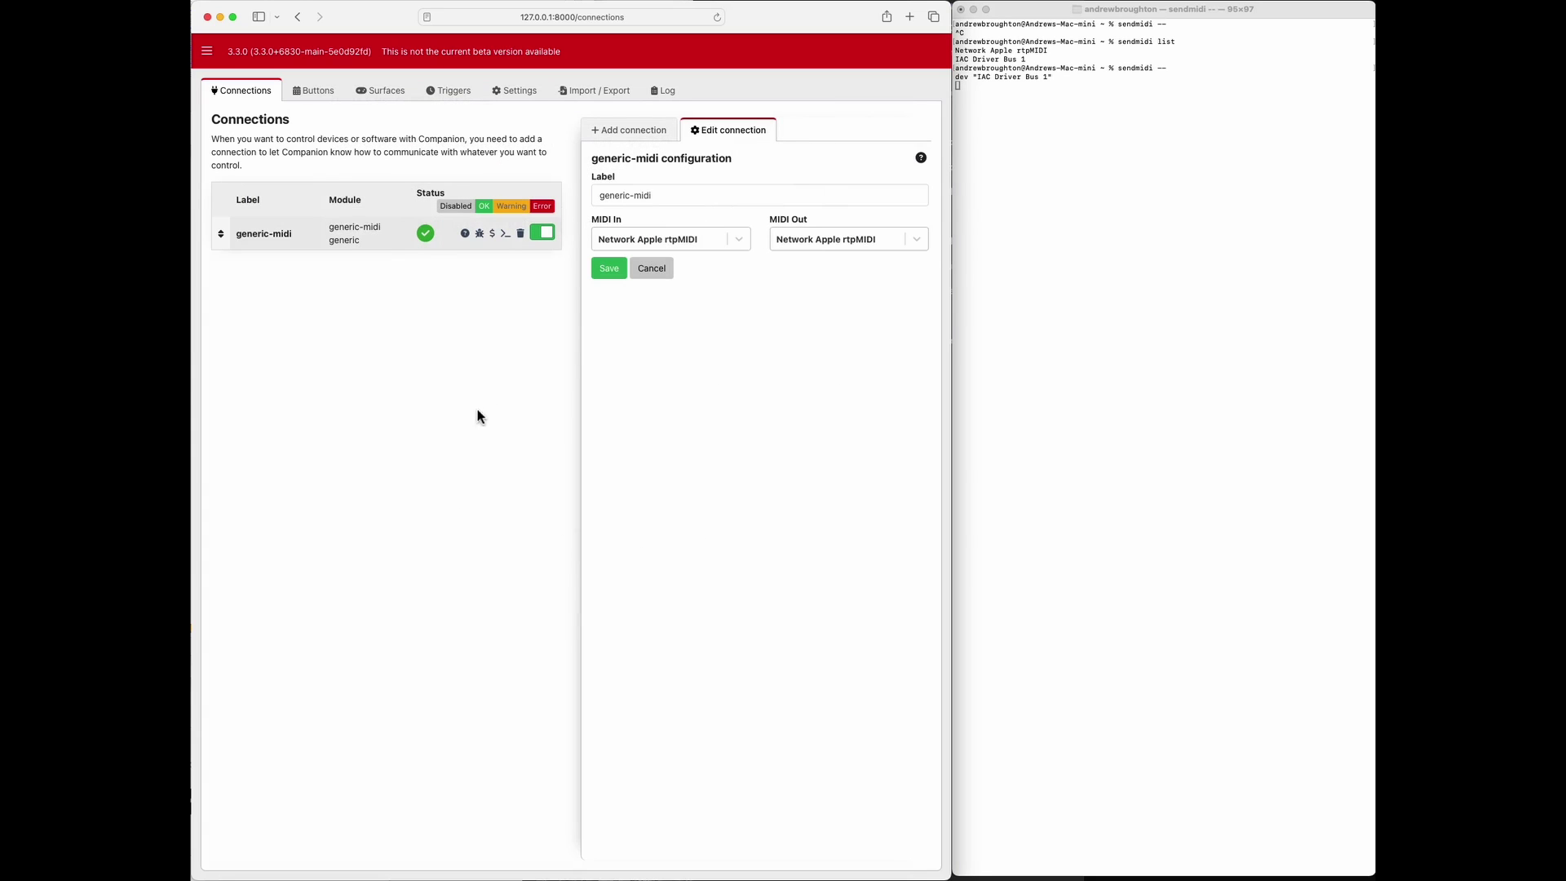
Step: Set both MIDI In and MIDI Out of the generic-midi connection to IAC Driver Bus 1 and save the configuration
left_click(739, 241)
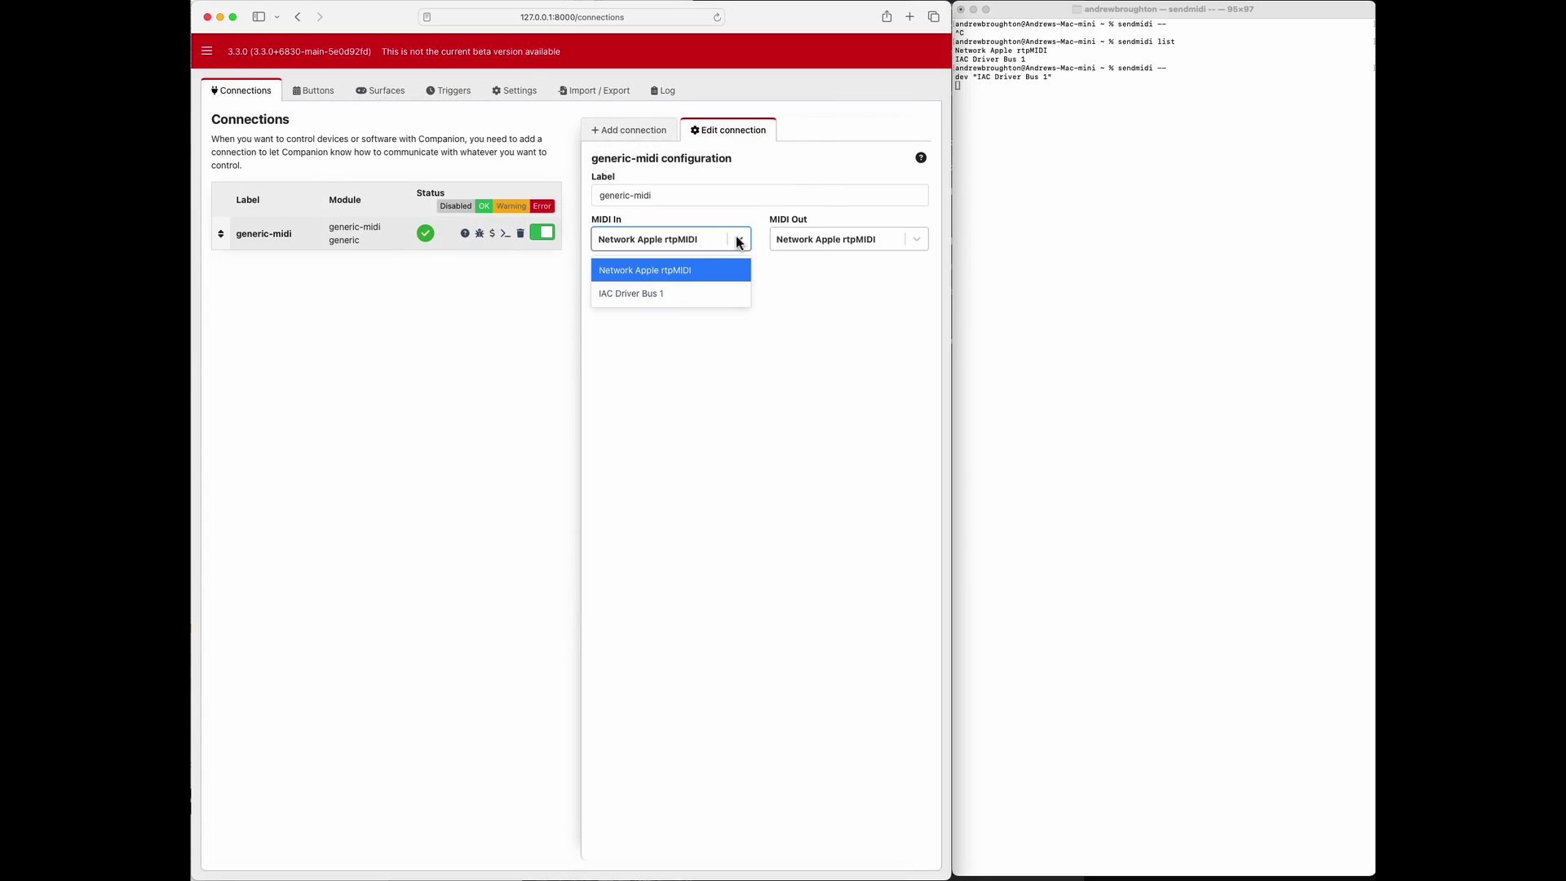
left_click(682, 293)
left_click(916, 240)
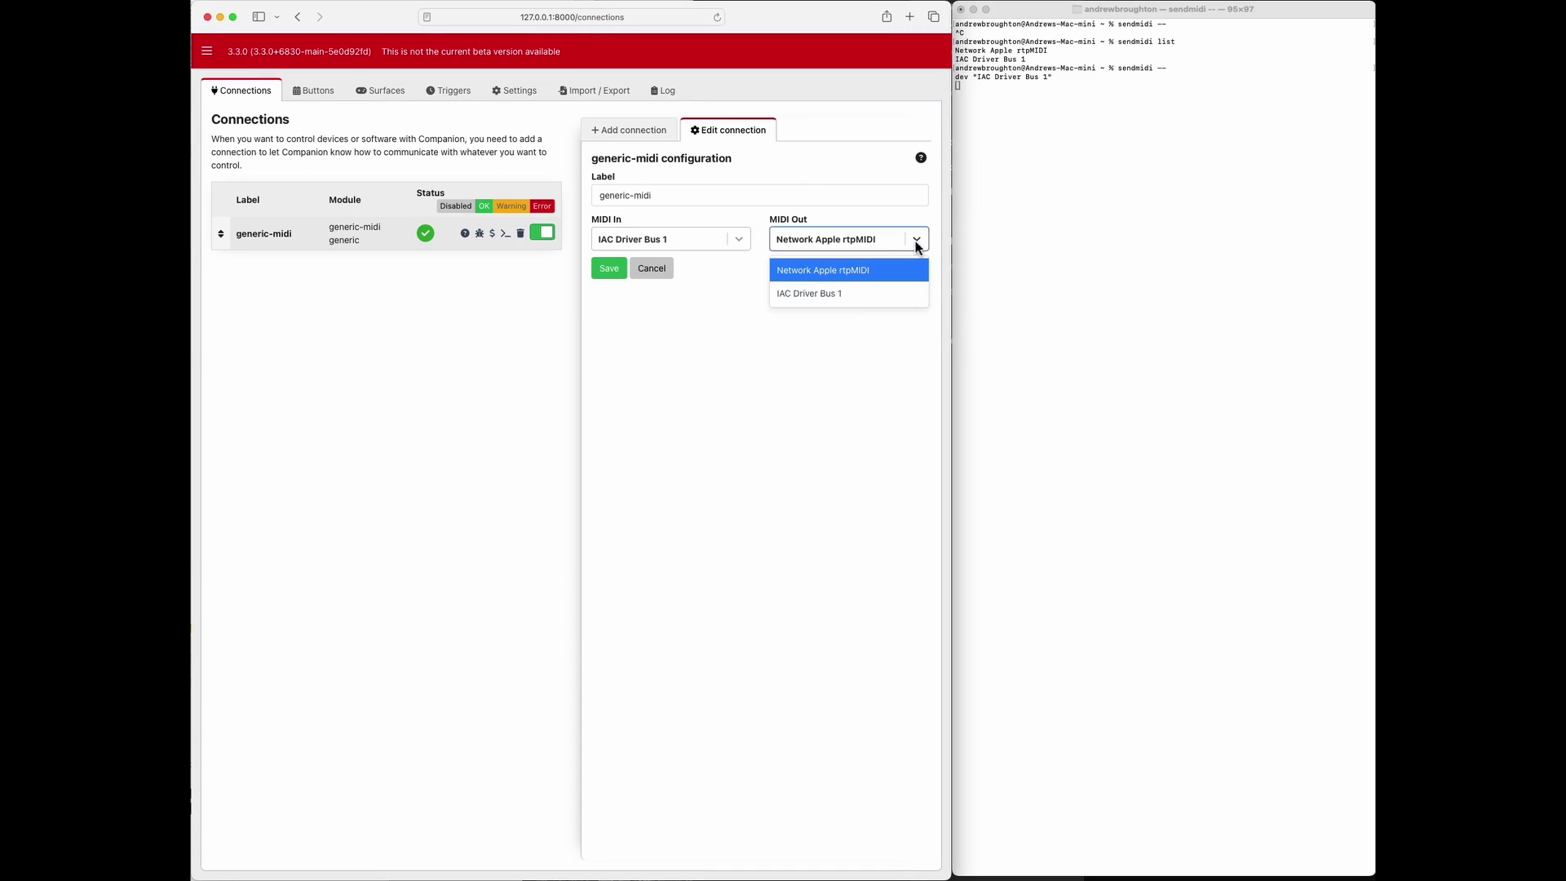
left_click(858, 292)
left_click(610, 270)
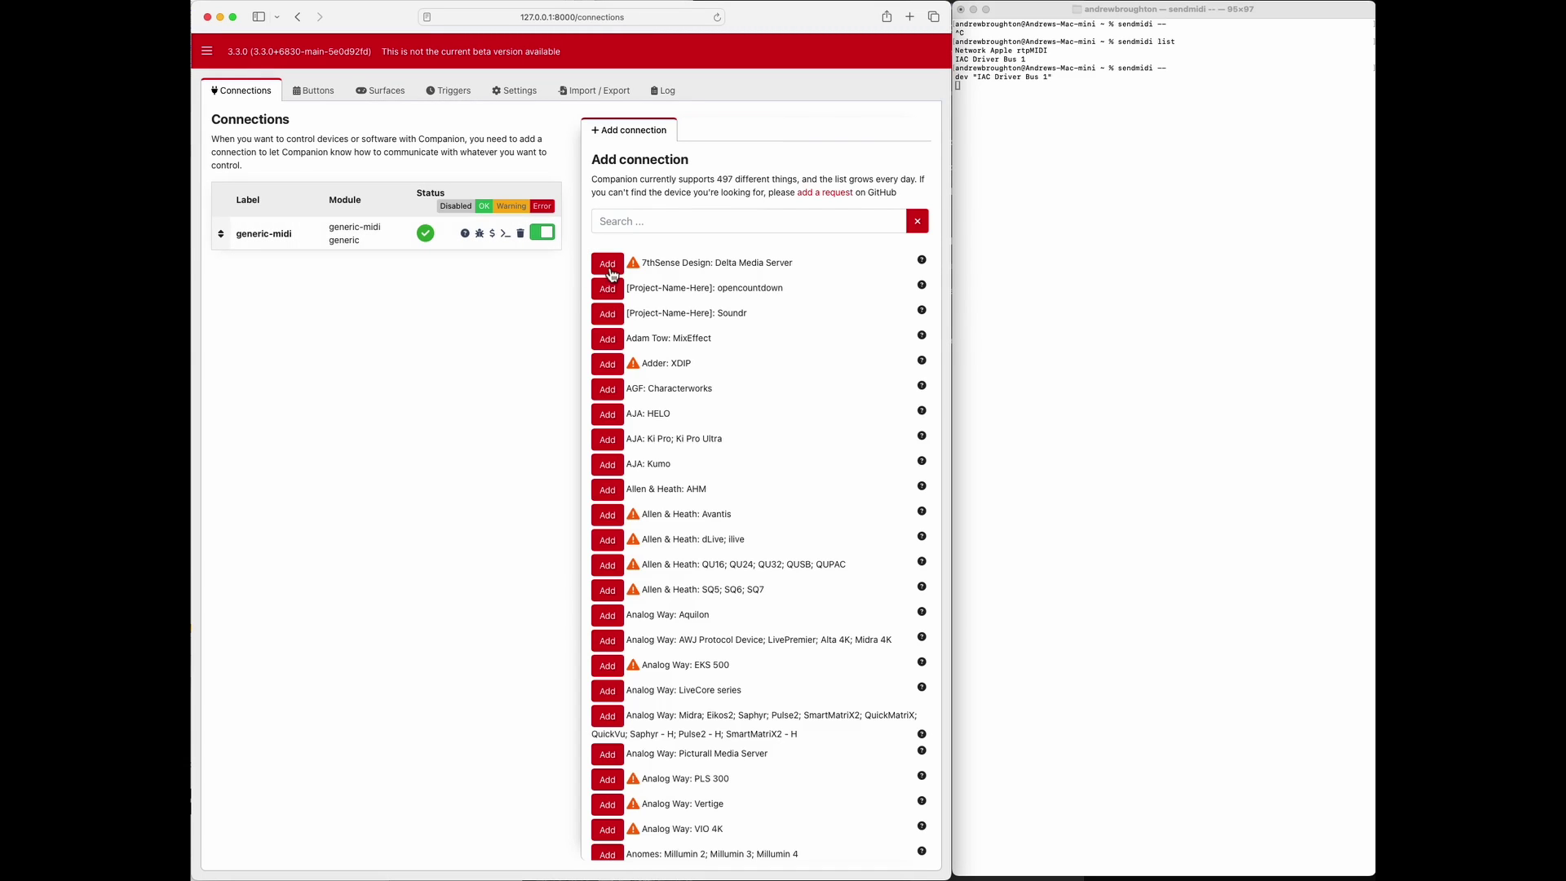
Step: Open the generic-midi connection's debug log and send the test message "on 20 20" from the sendmidi session in the terminal
left_click(505, 234)
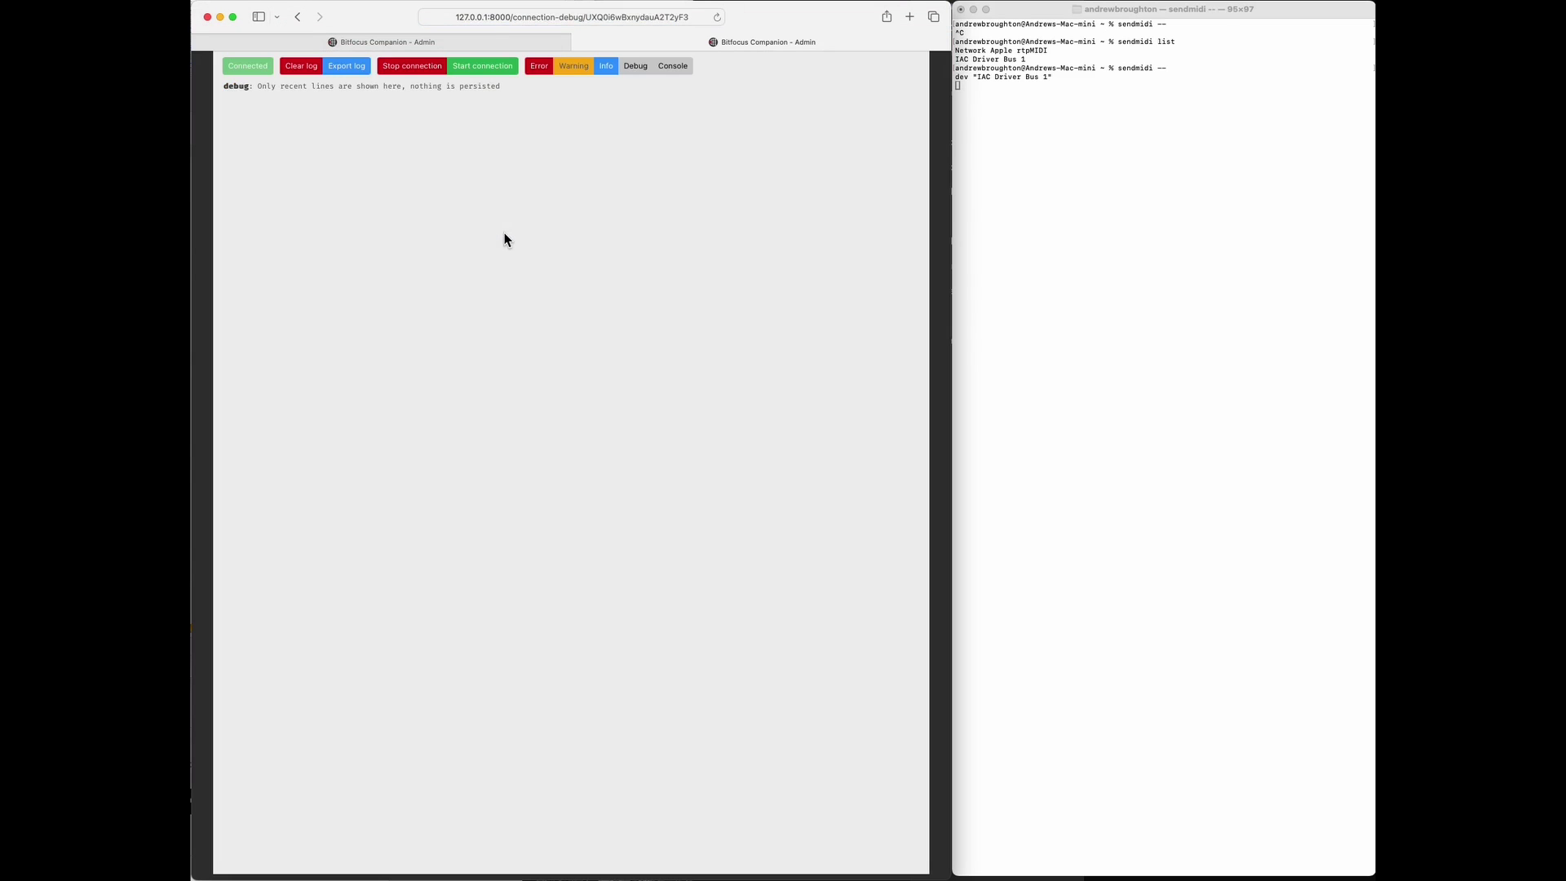
left_click(1004, 117)
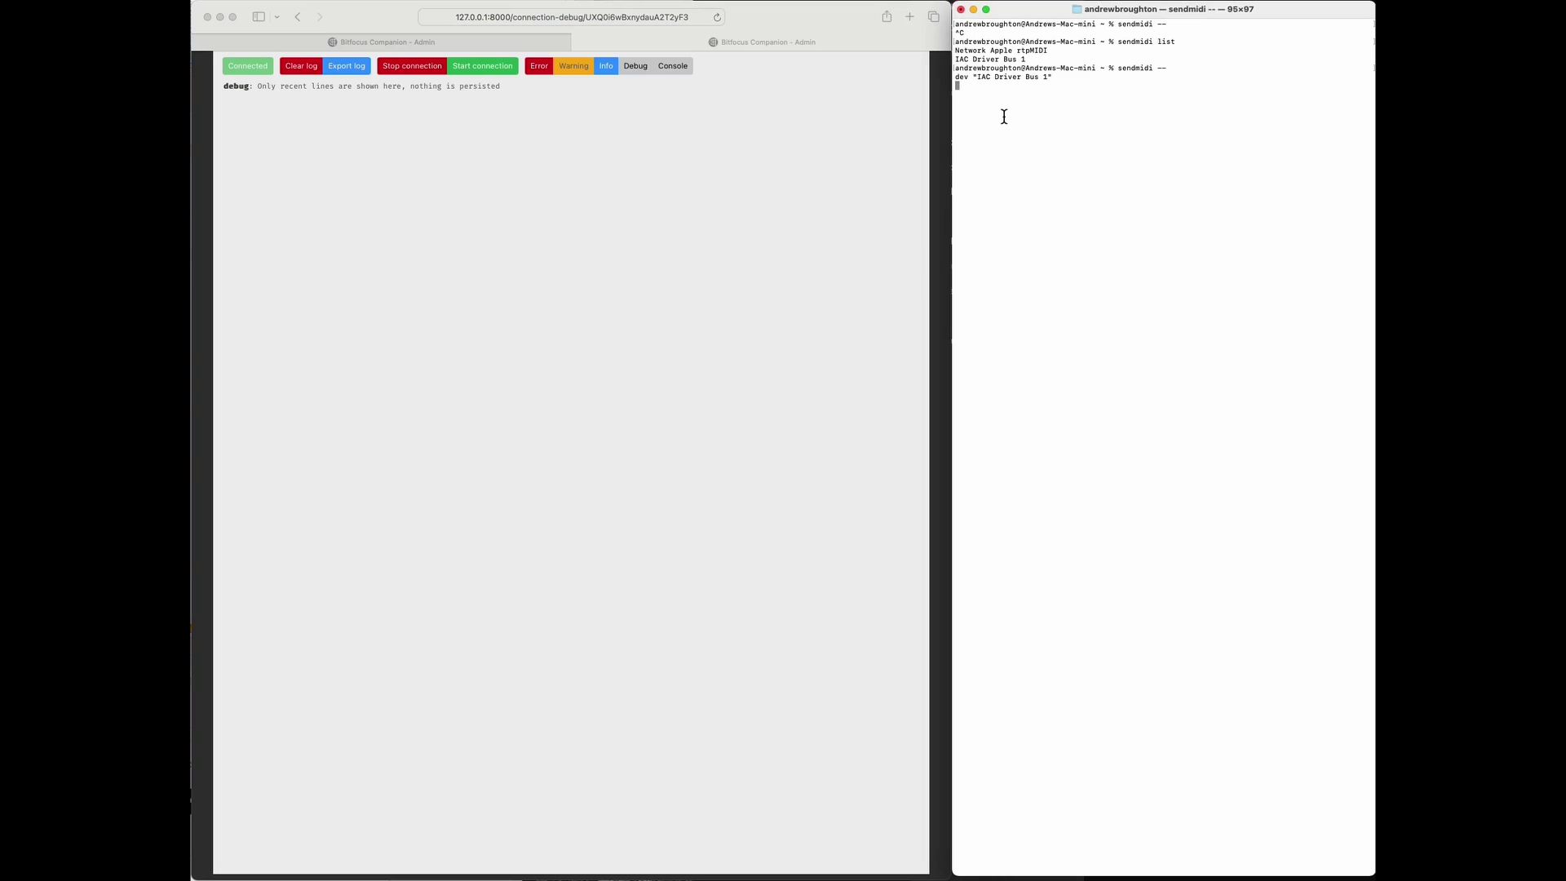
type("on")
type("20 20")
key("Return")
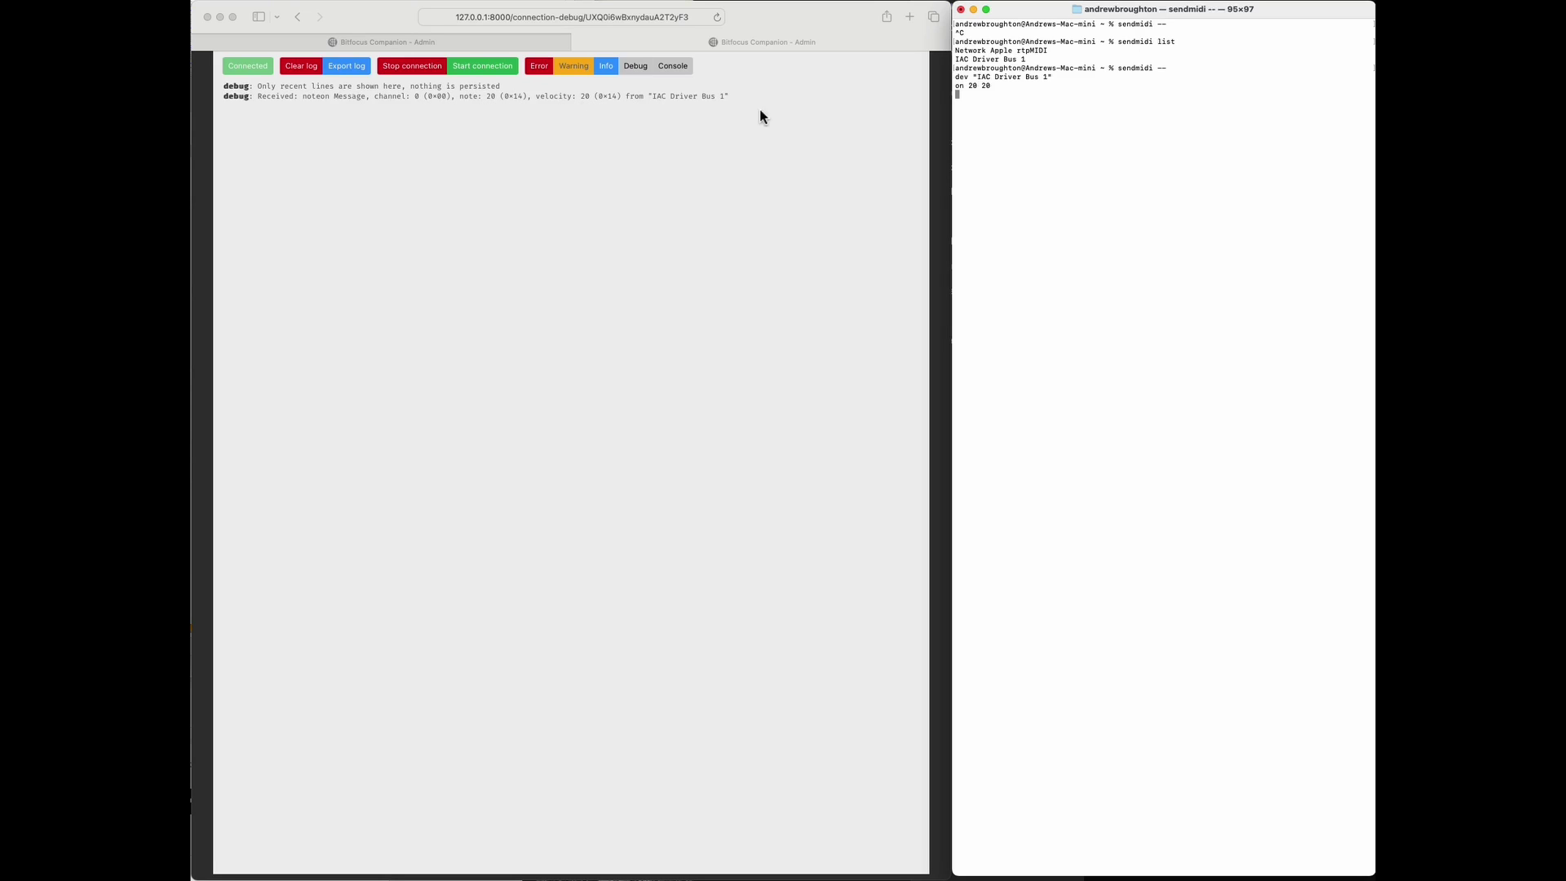
Step: Place the generic-midi indicator presets MIDI IN and MIDI OUT on buttons 0/1 and 0/2 of page 2
left_click(504, 42)
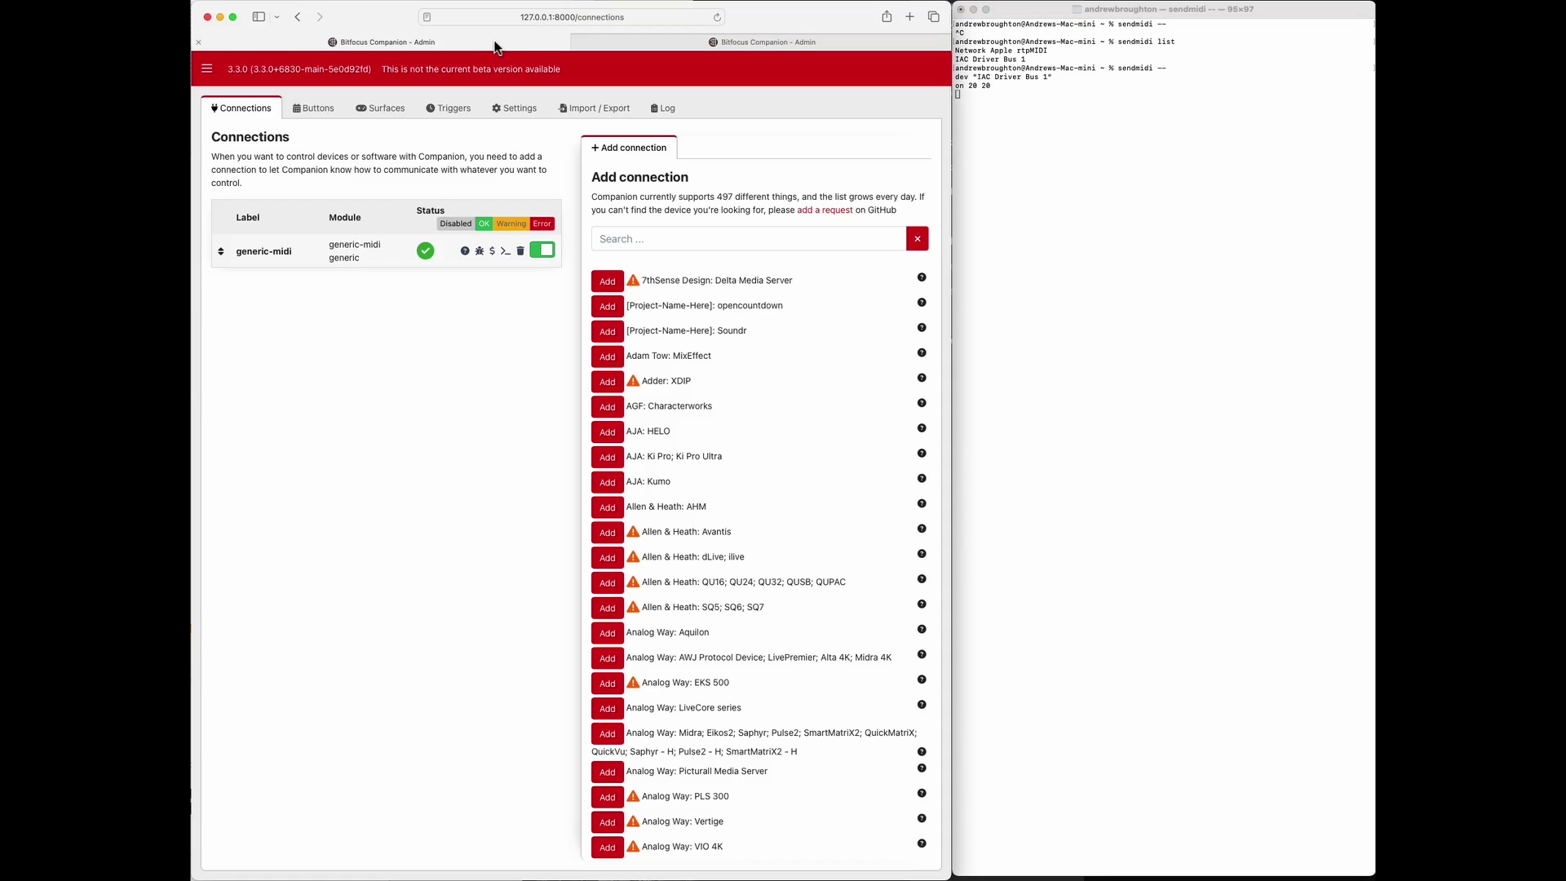
left_click(315, 109)
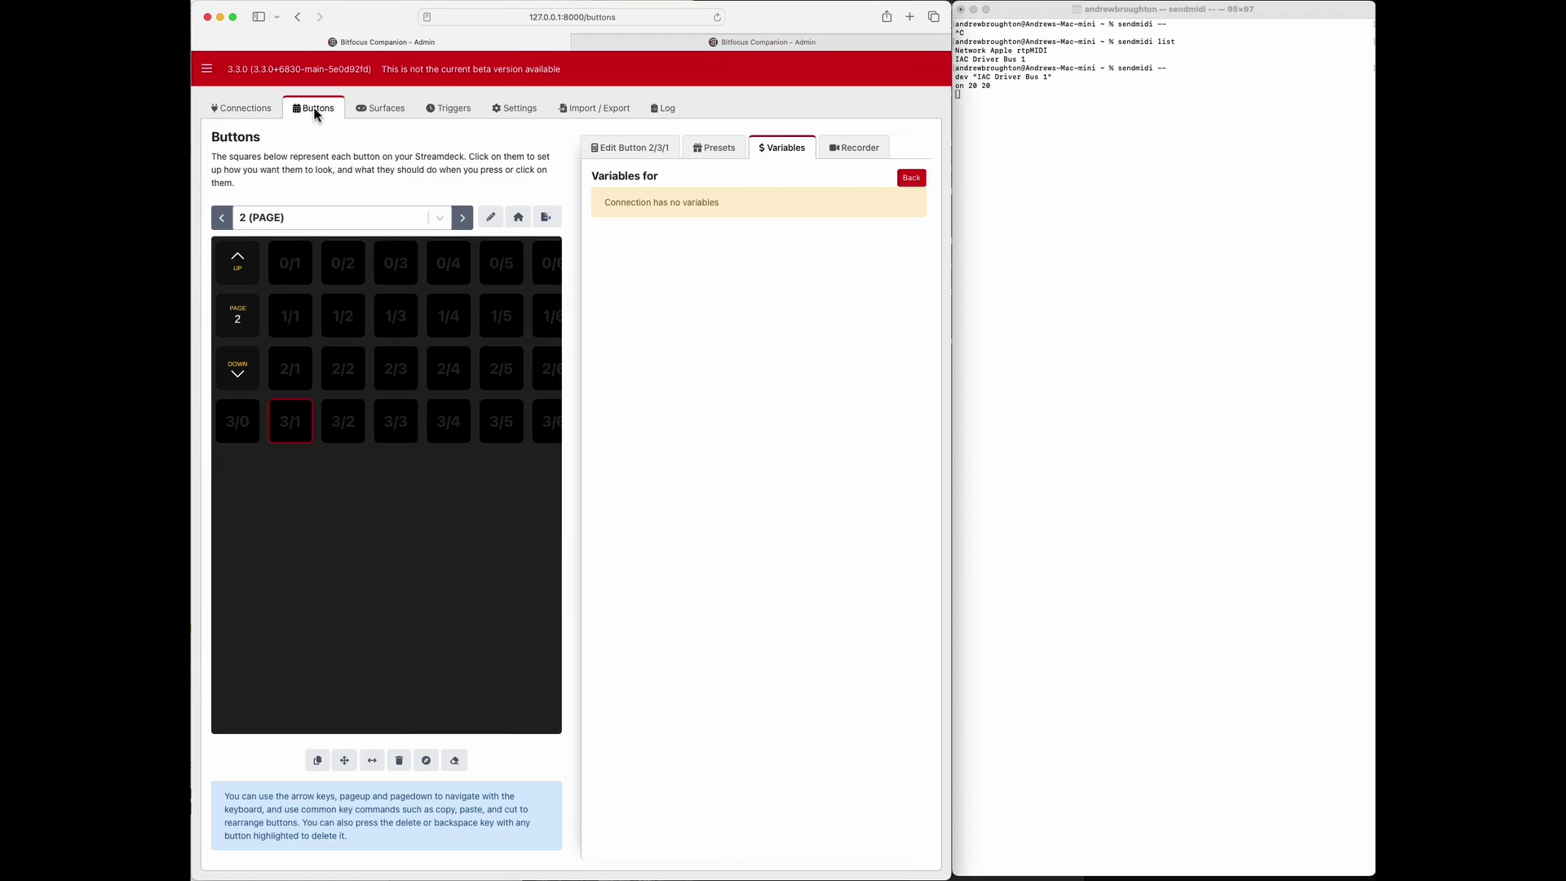
left_click(715, 148)
left_click(673, 266)
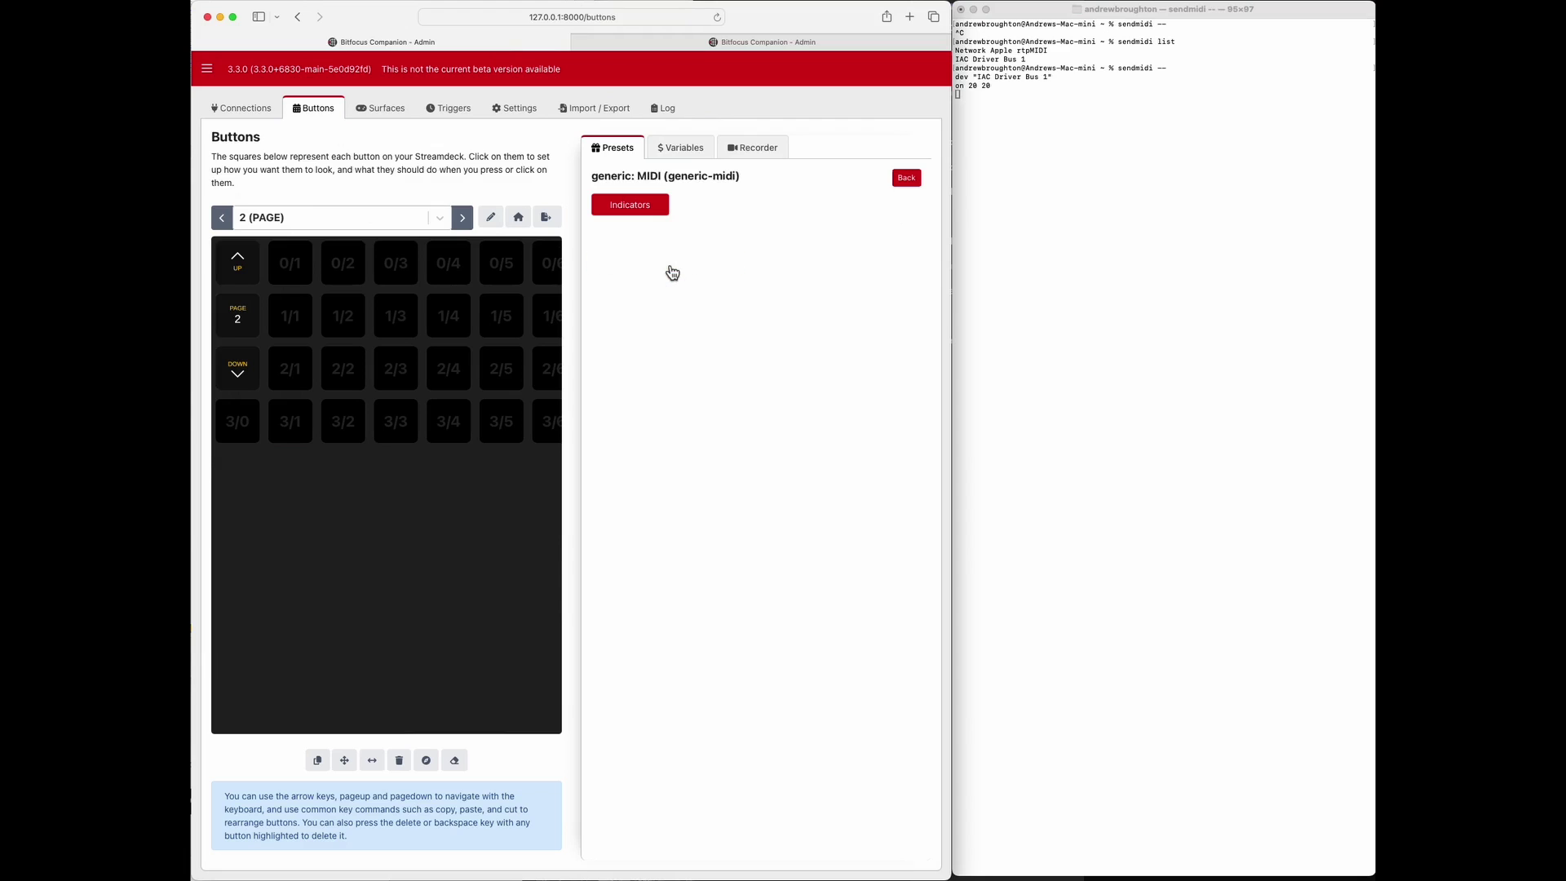
left_click(643, 210)
left_click_drag(618, 248, 291, 263)
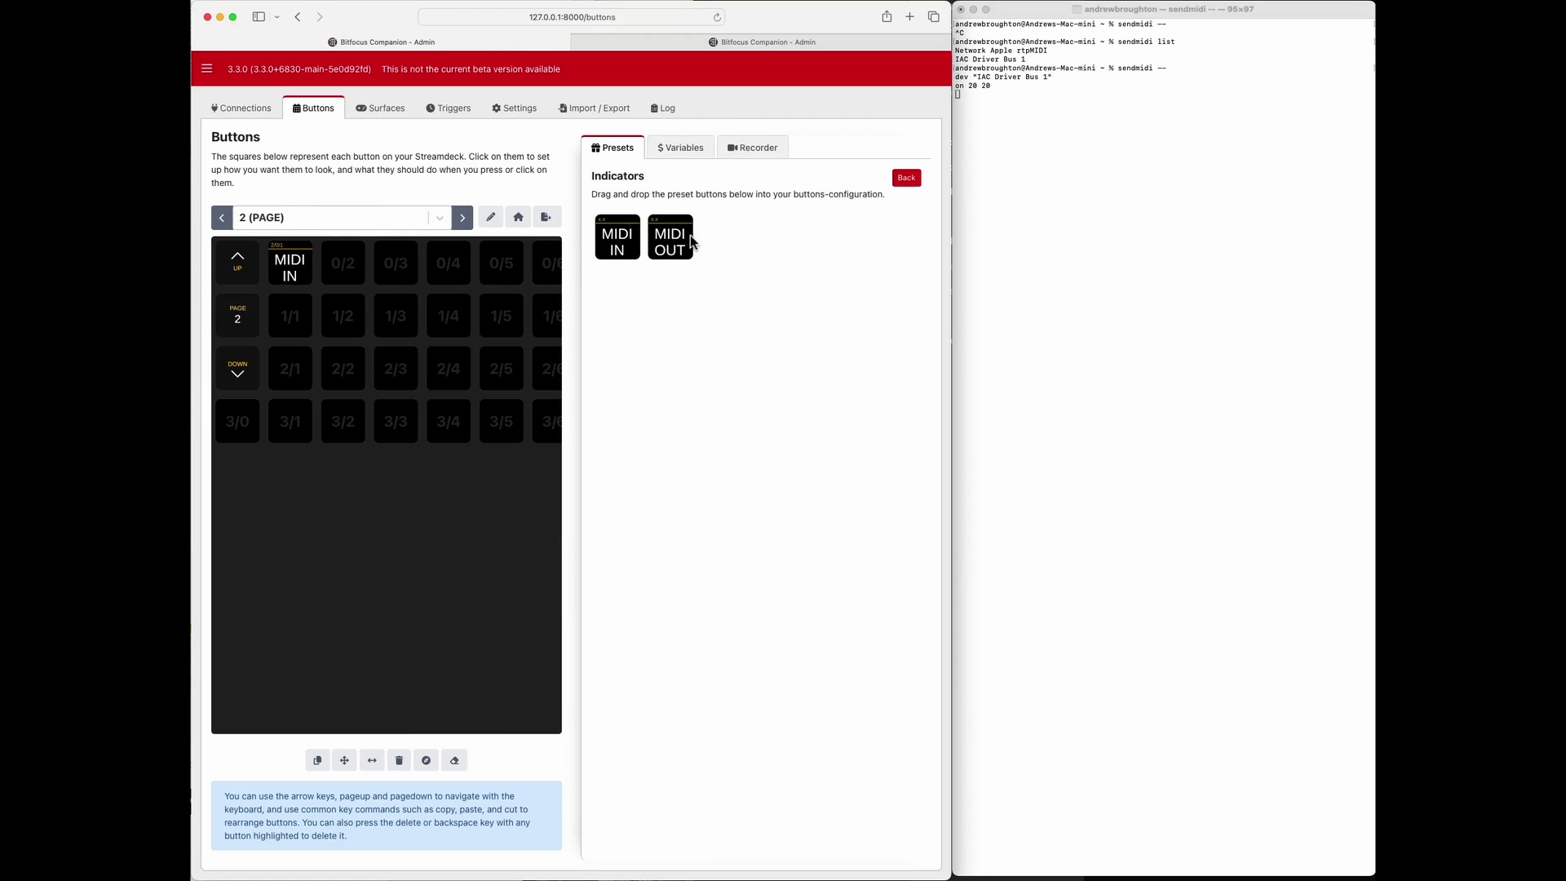
left_click_drag(685, 245, 363, 274)
Step: Switch to the terminal and send "on 20 20" through sendmidi to test the indicator buttons
left_click(1026, 115)
type("on 20 20")
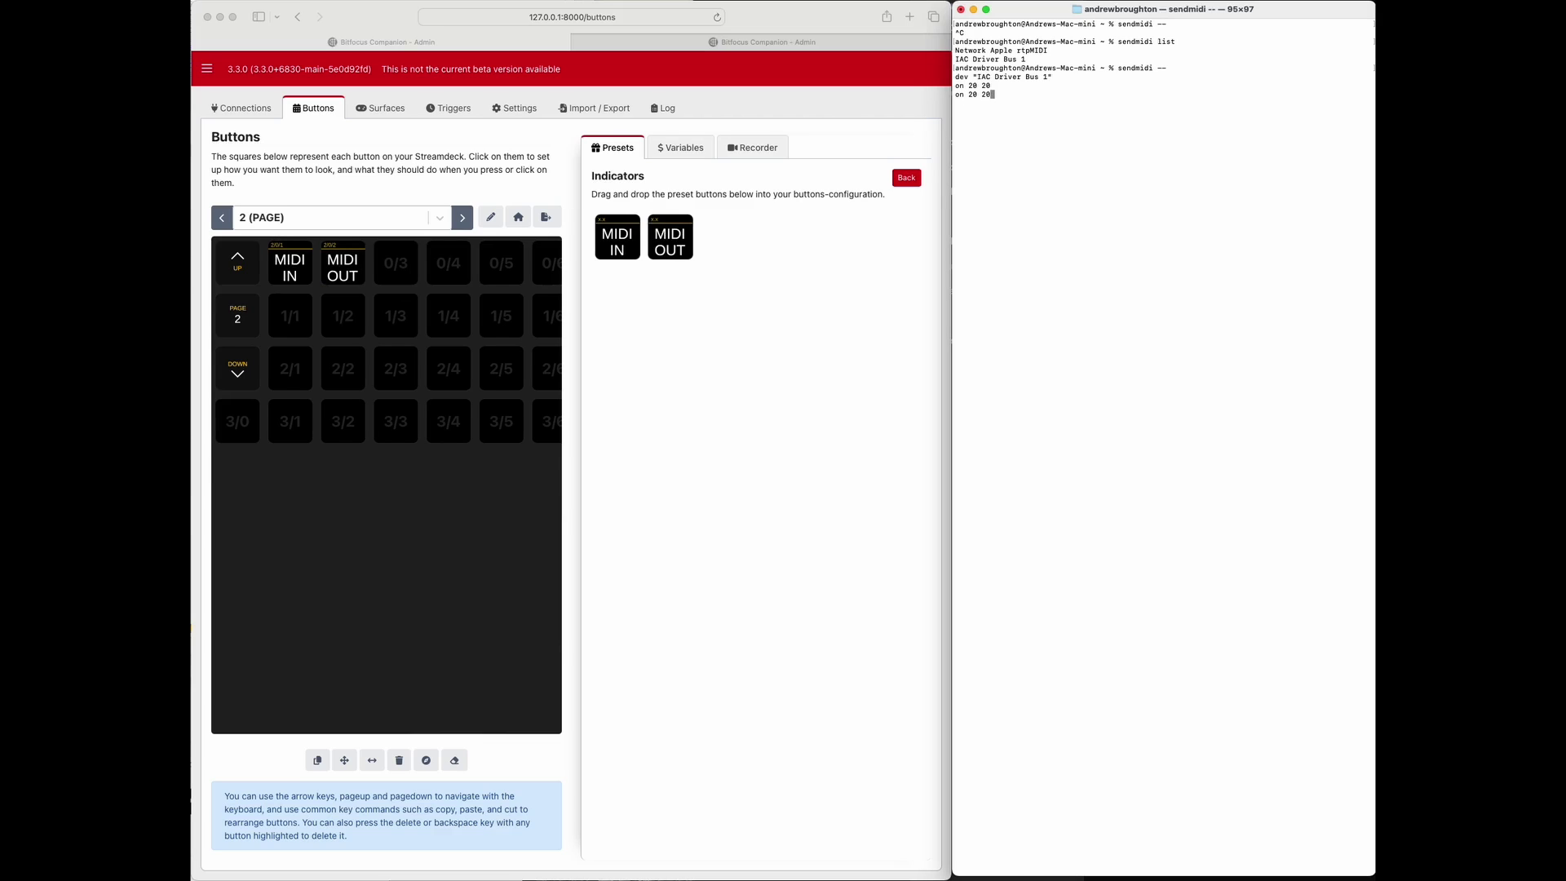
key("Return")
Step: Create a regular button at position 0/3 on page 2 with the text TEST
left_click(404, 271)
left_click(404, 271)
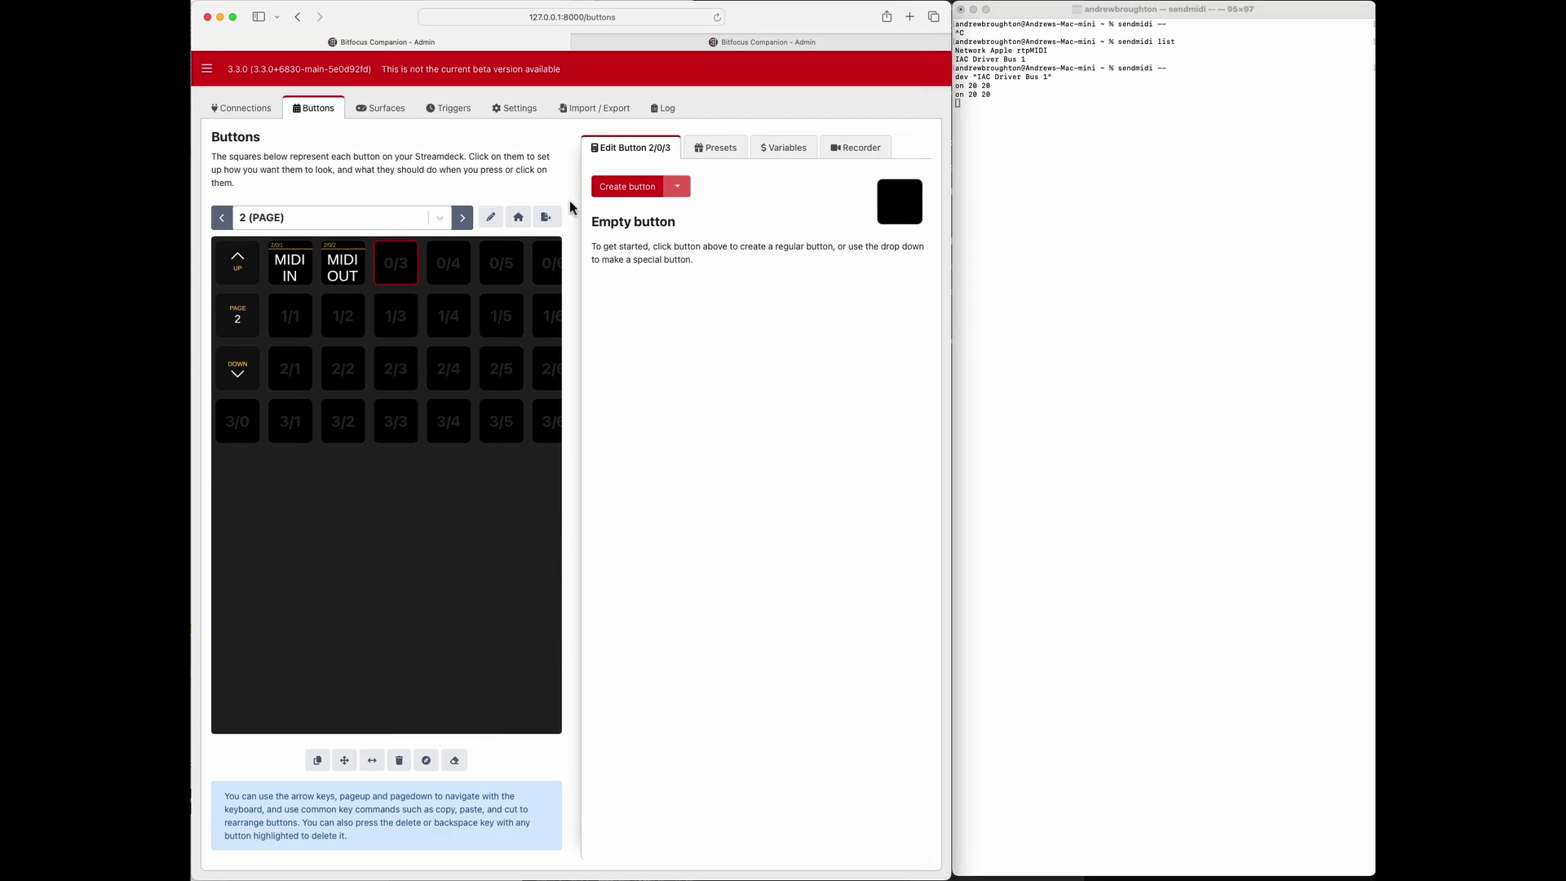
left_click(629, 186)
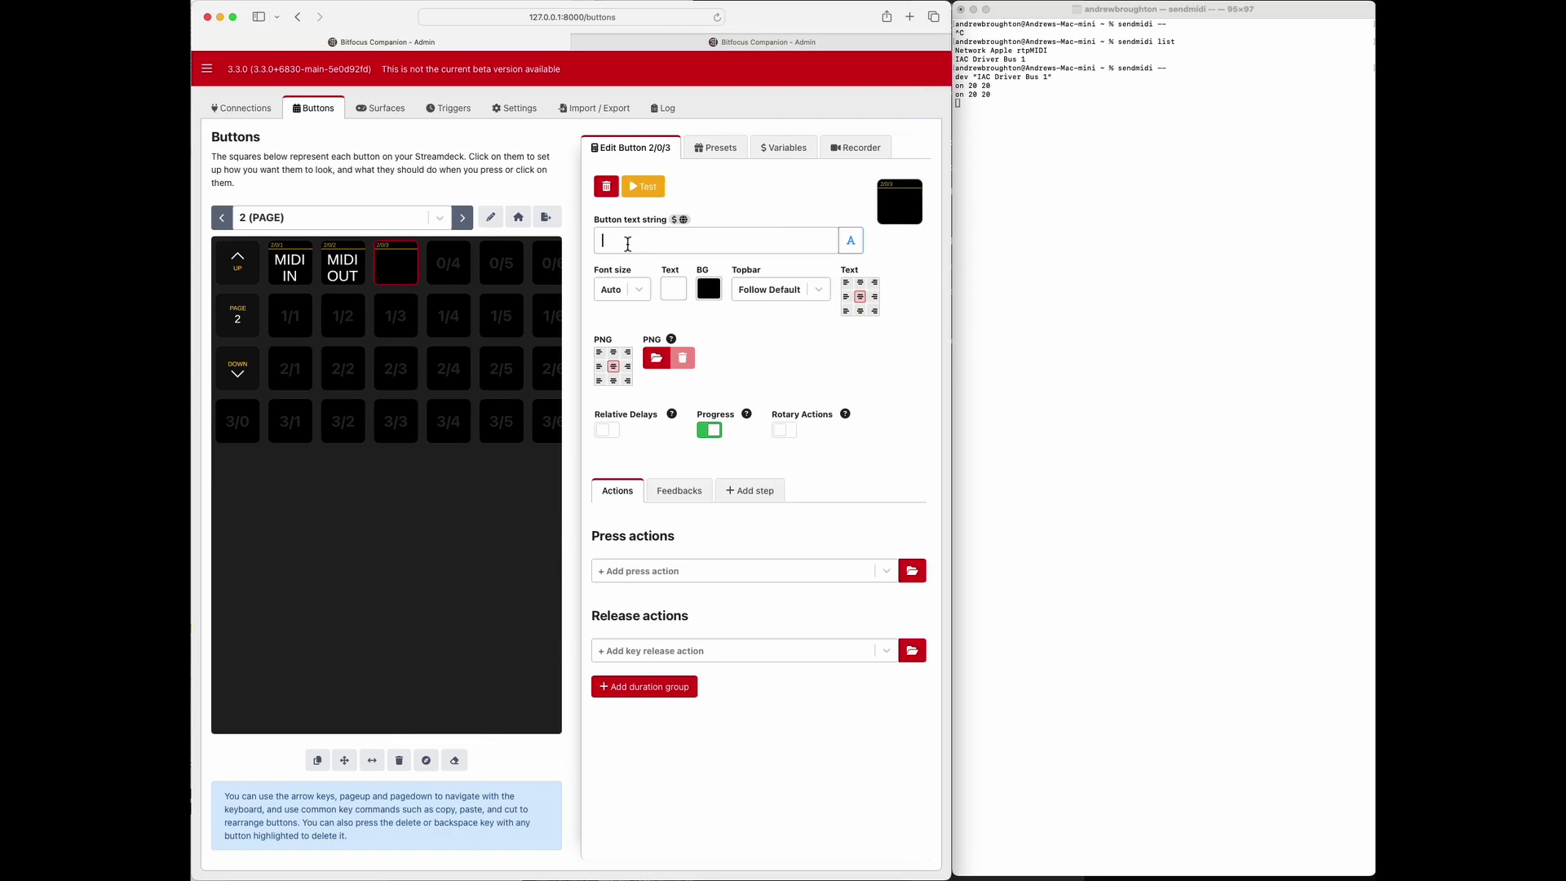
left_click(628, 244)
type("TEST")
Step: Add a new trigger and name it "NoteOn 20 20"
left_click(455, 111)
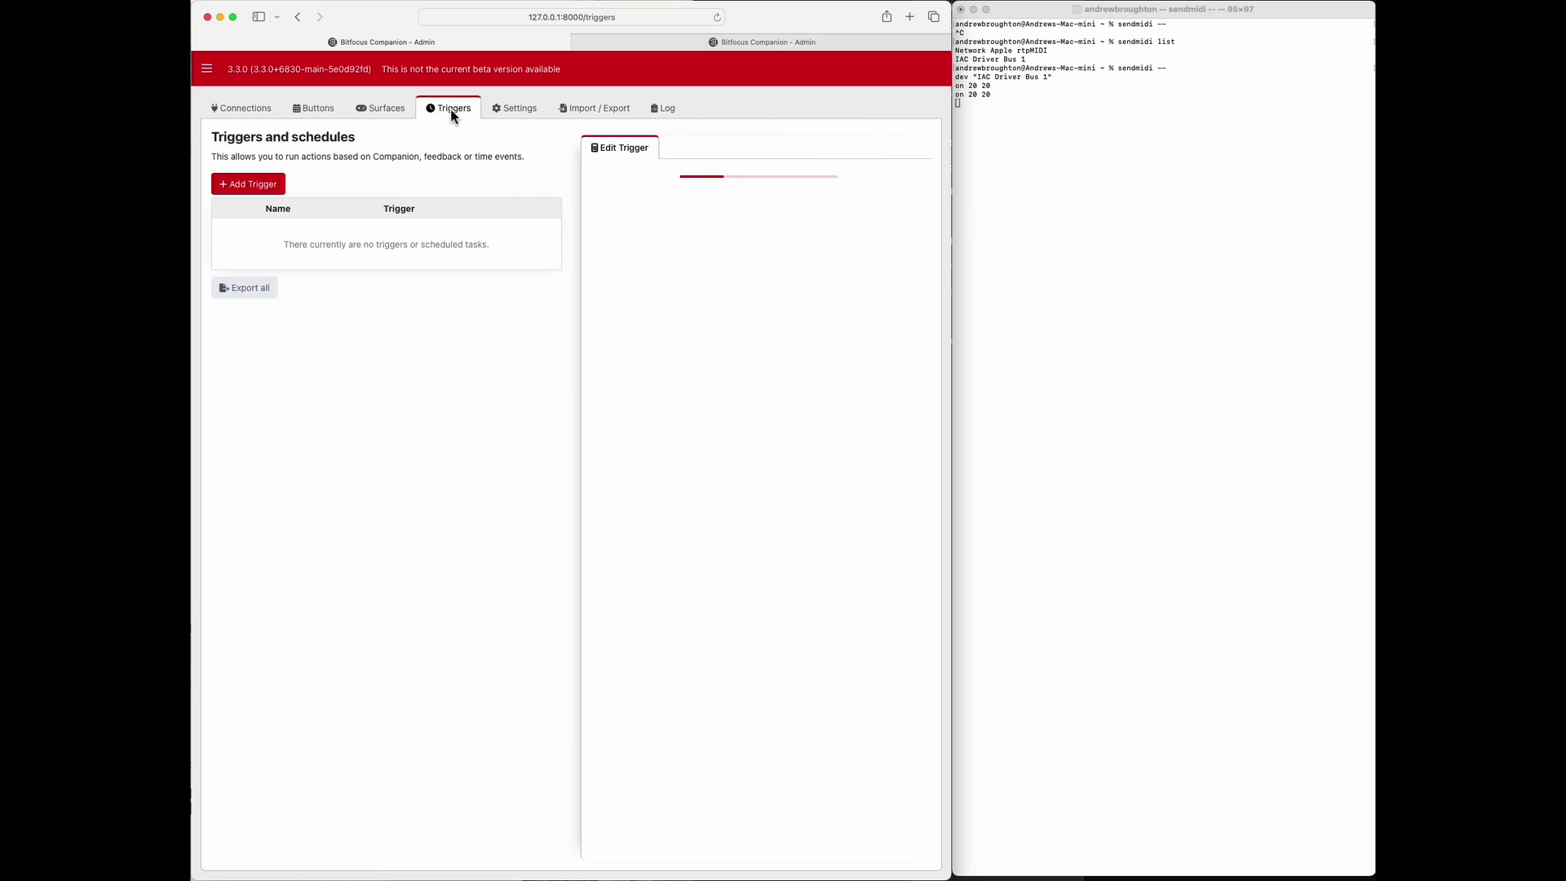
left_click(261, 186)
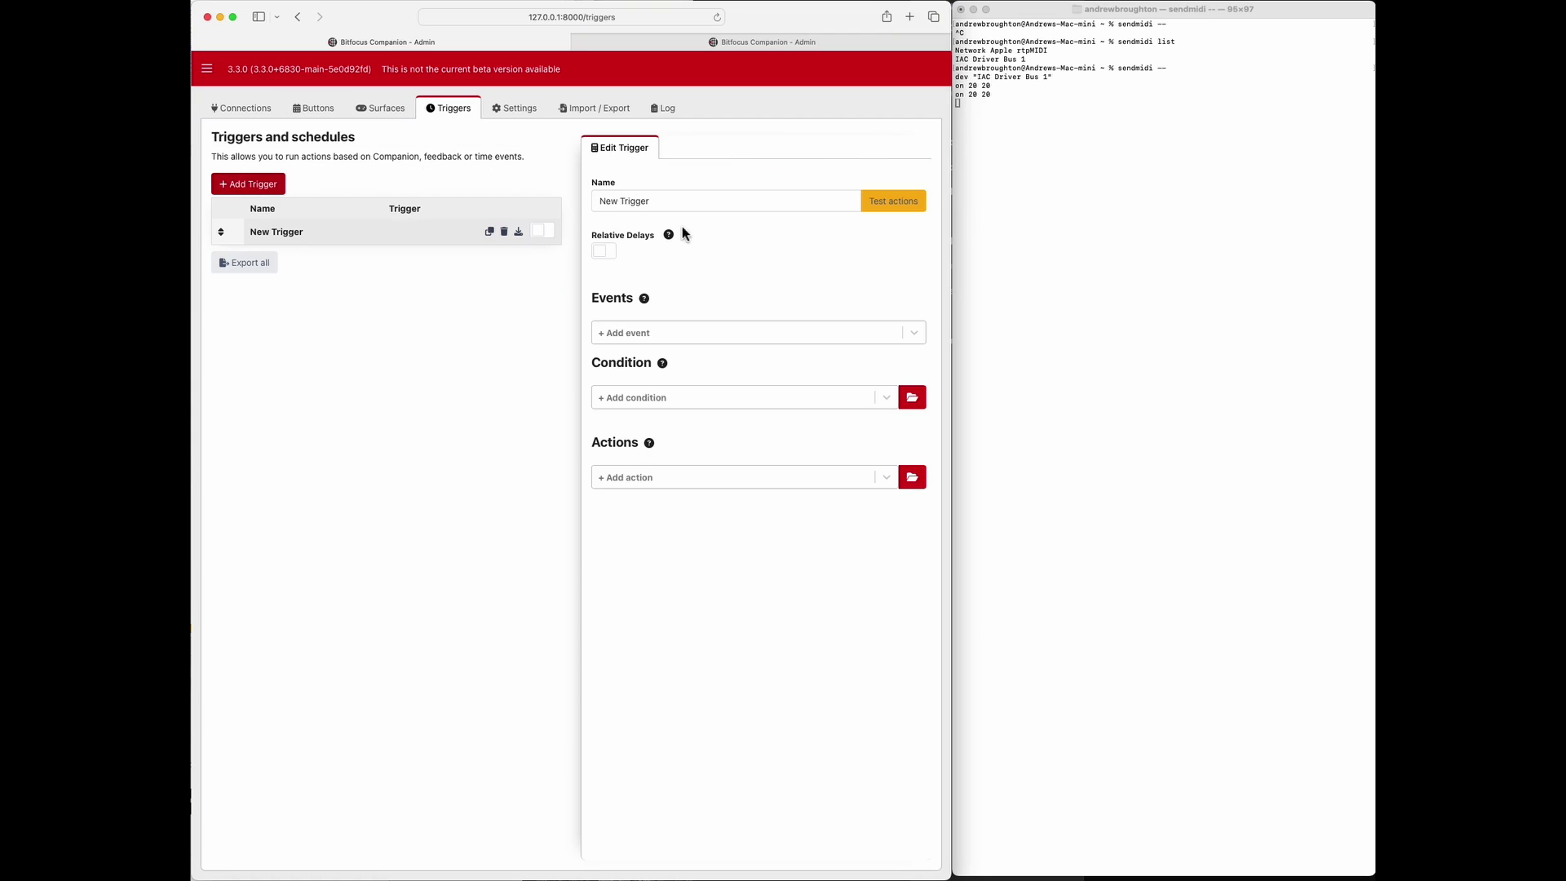
left_click_drag(662, 206, 577, 200)
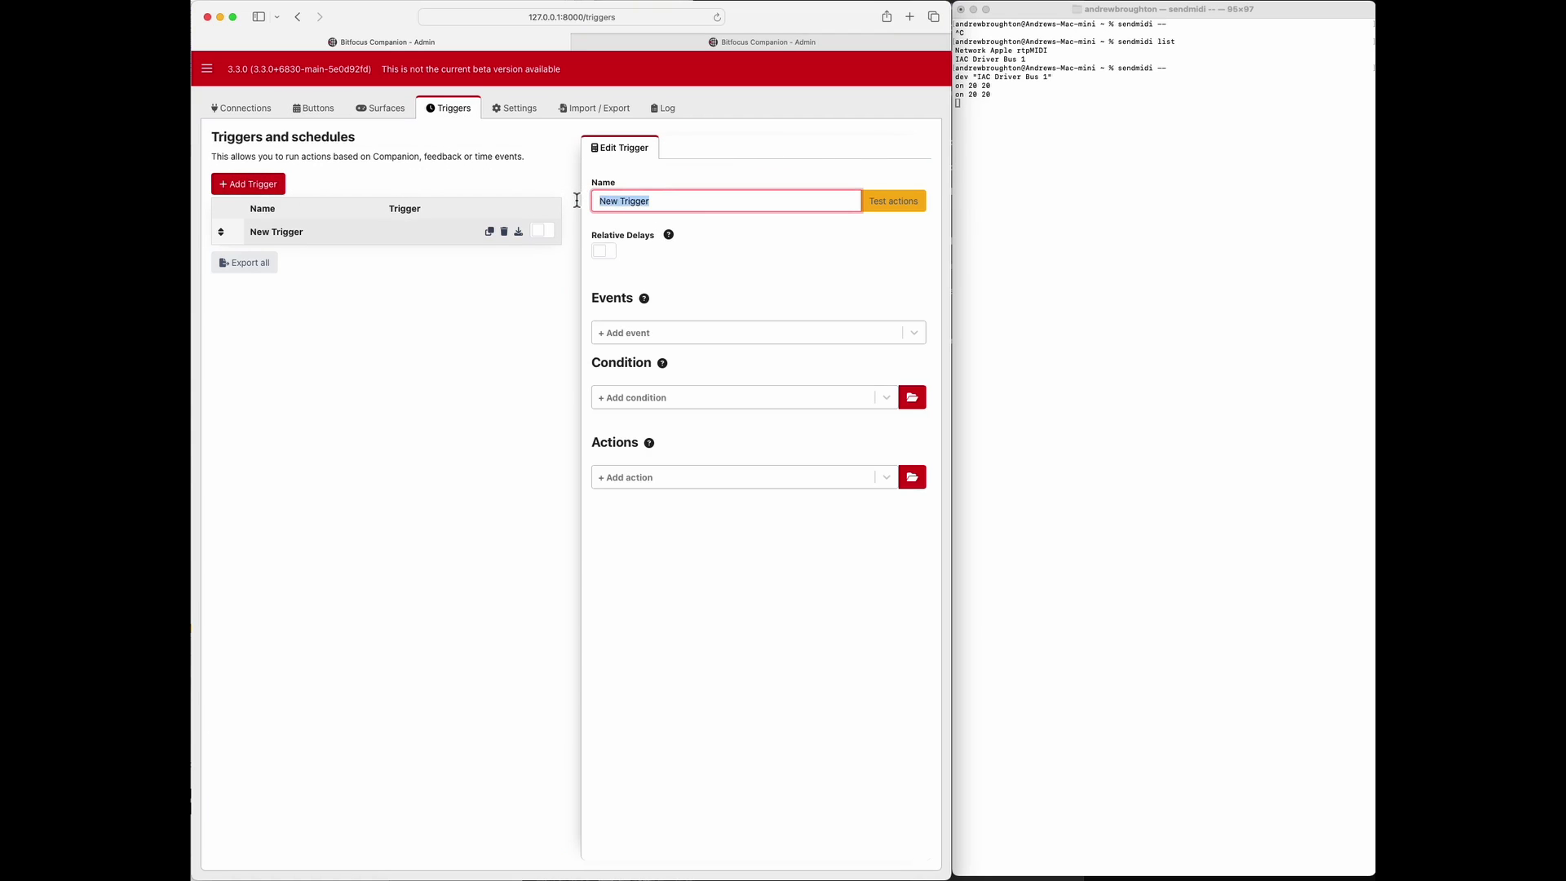
type("NoteOn ")
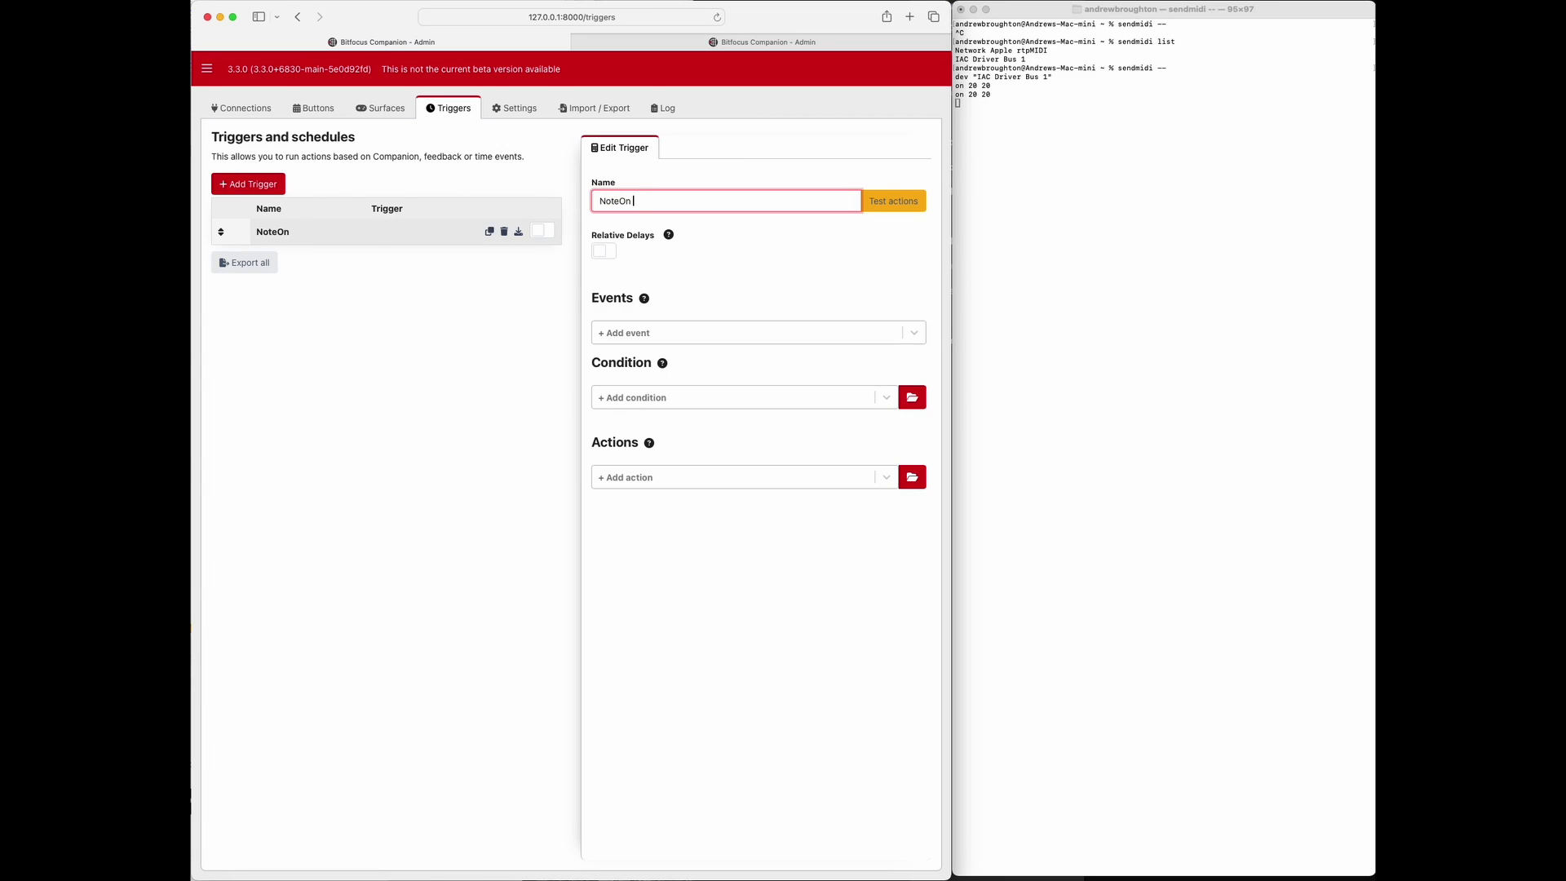
type("20 20")
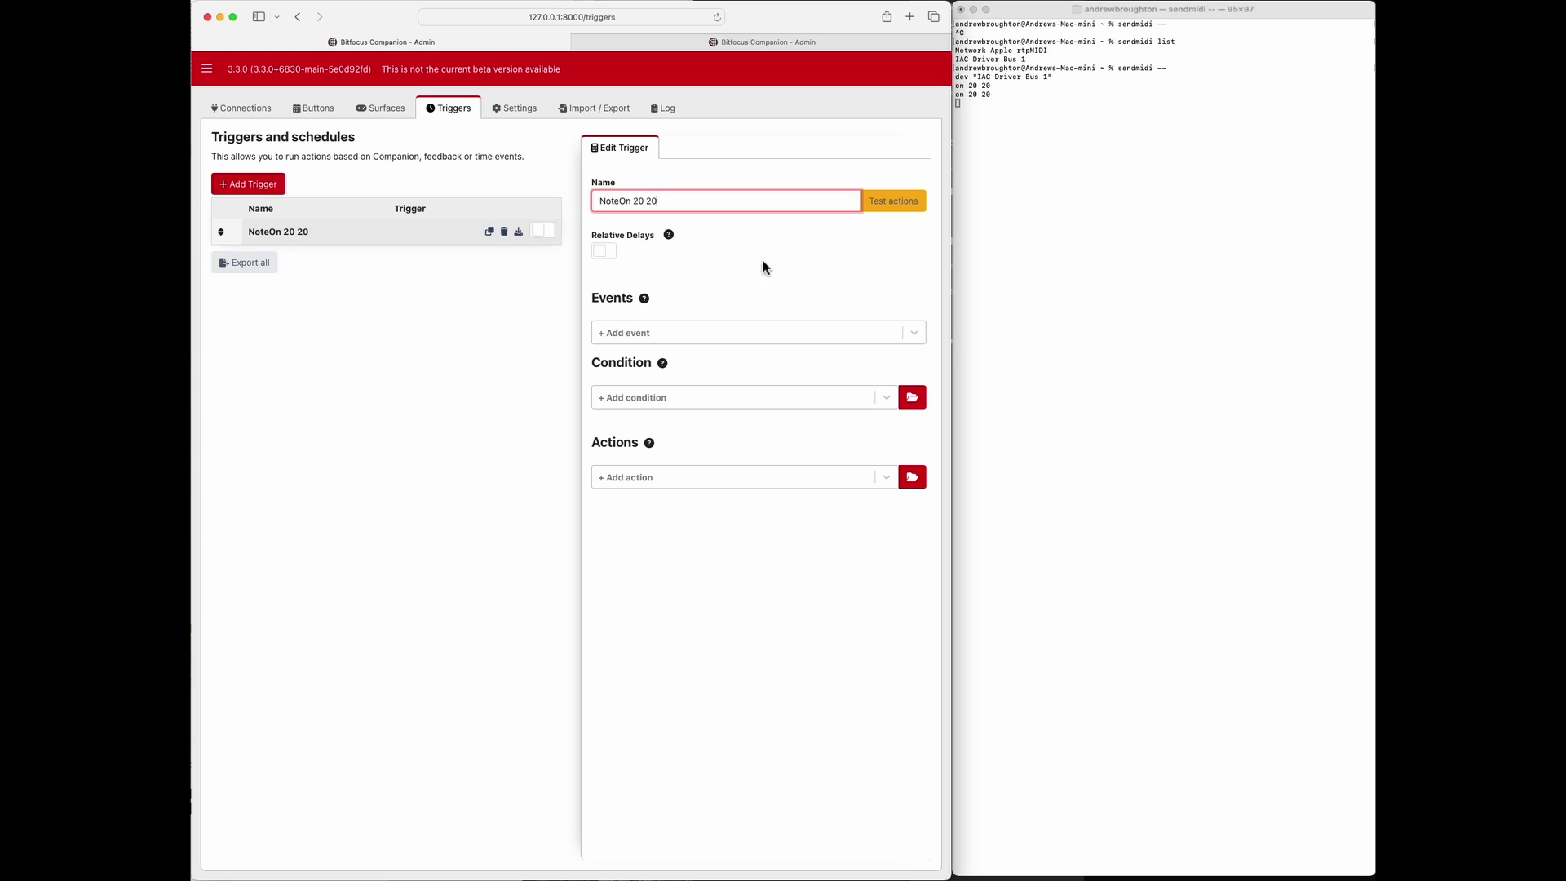
Step: Add an "On variable change" event to the trigger that watches the MIDI Data Incoming variable of generic-midi
left_click(671, 334)
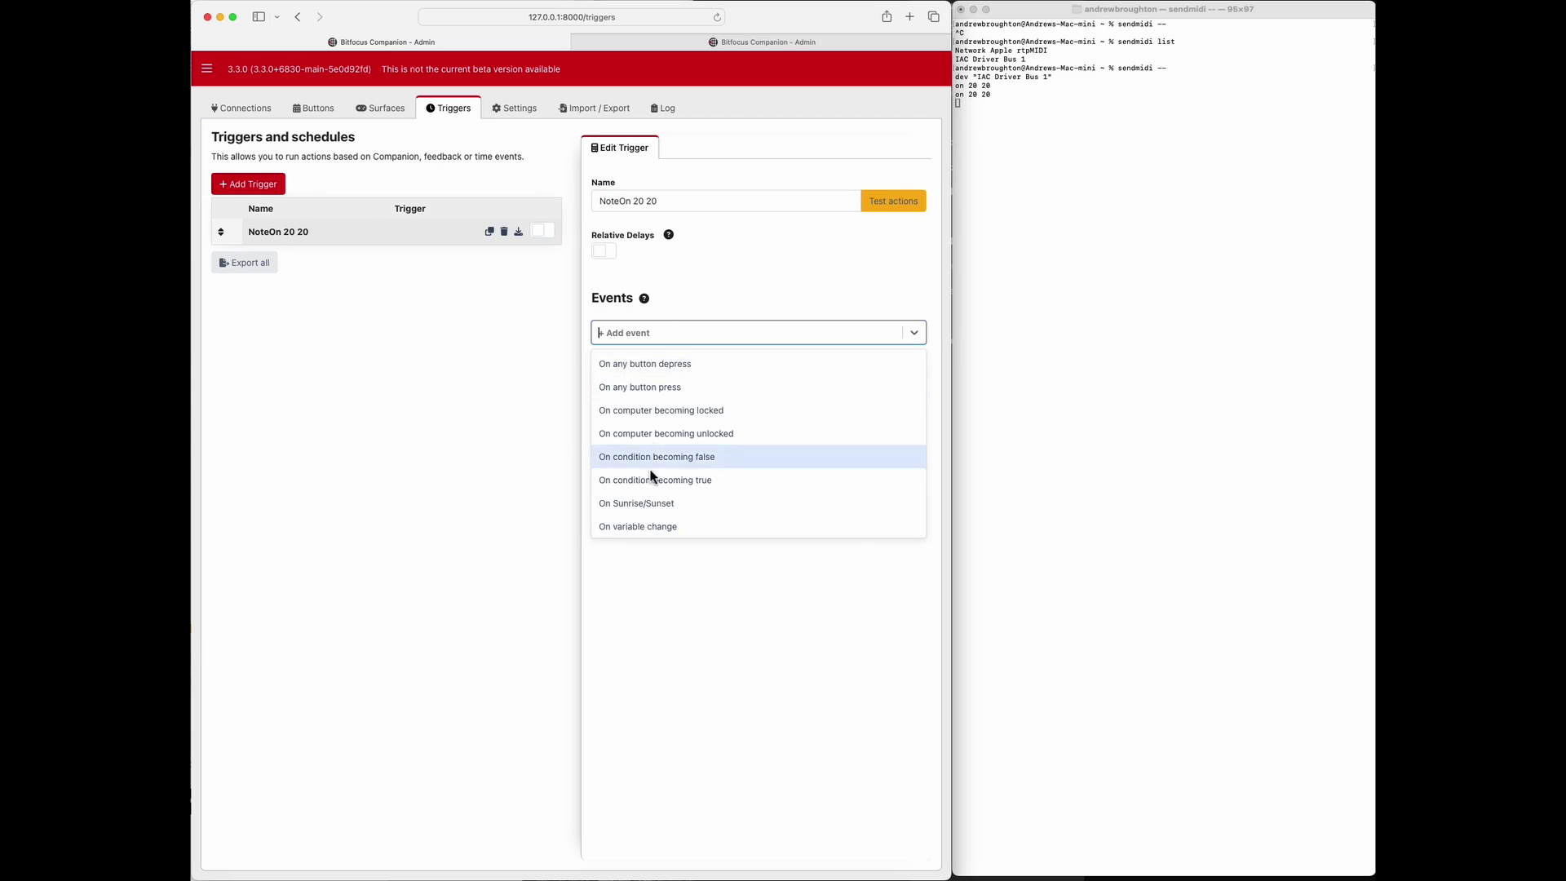
left_click(649, 526)
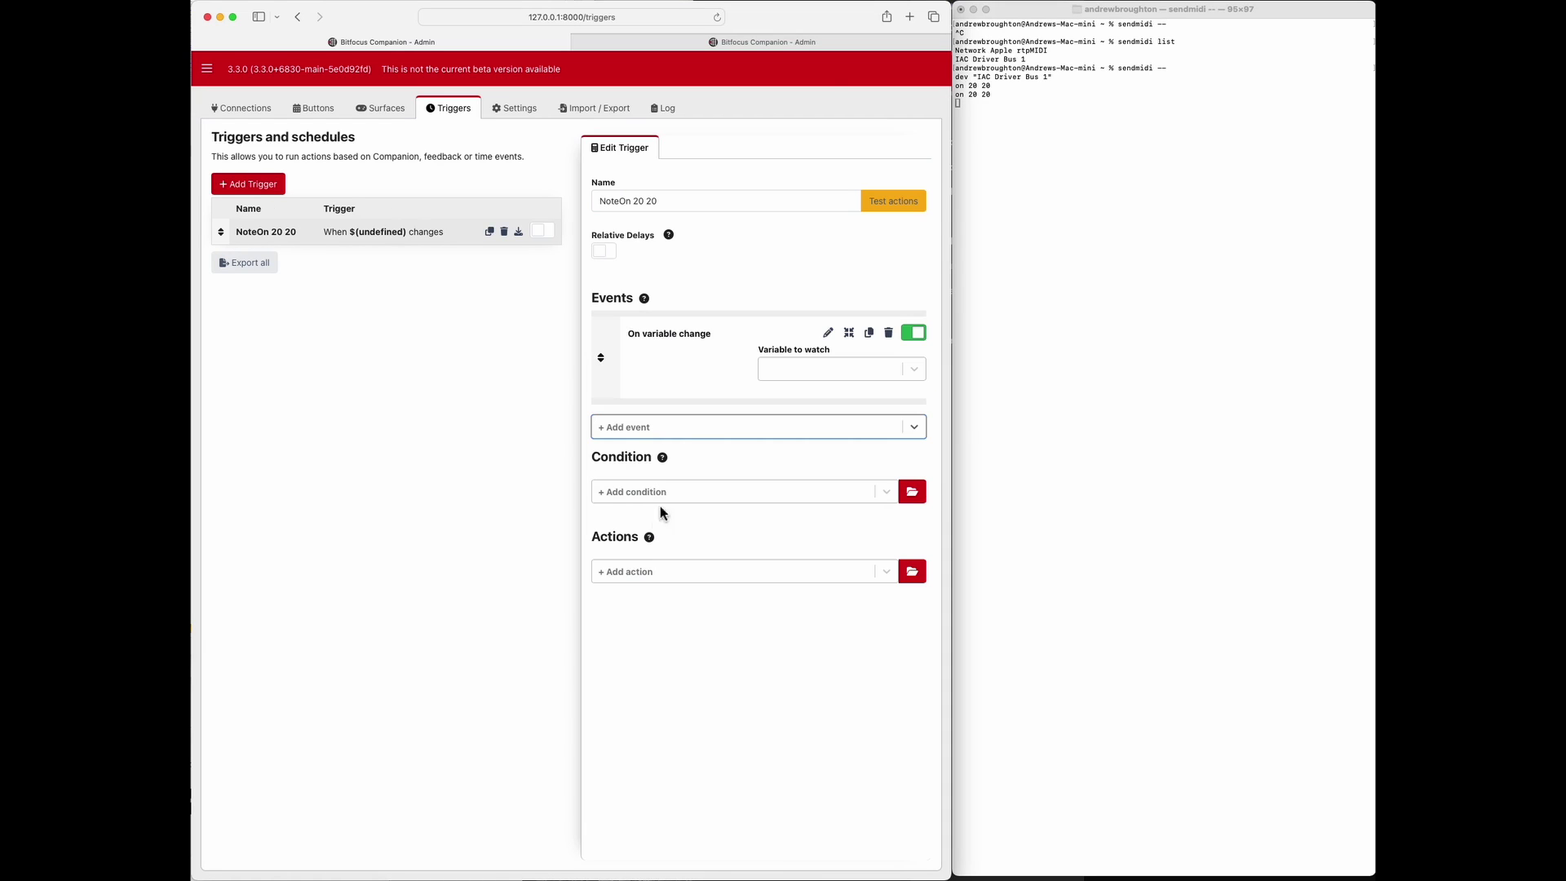
left_click(916, 371)
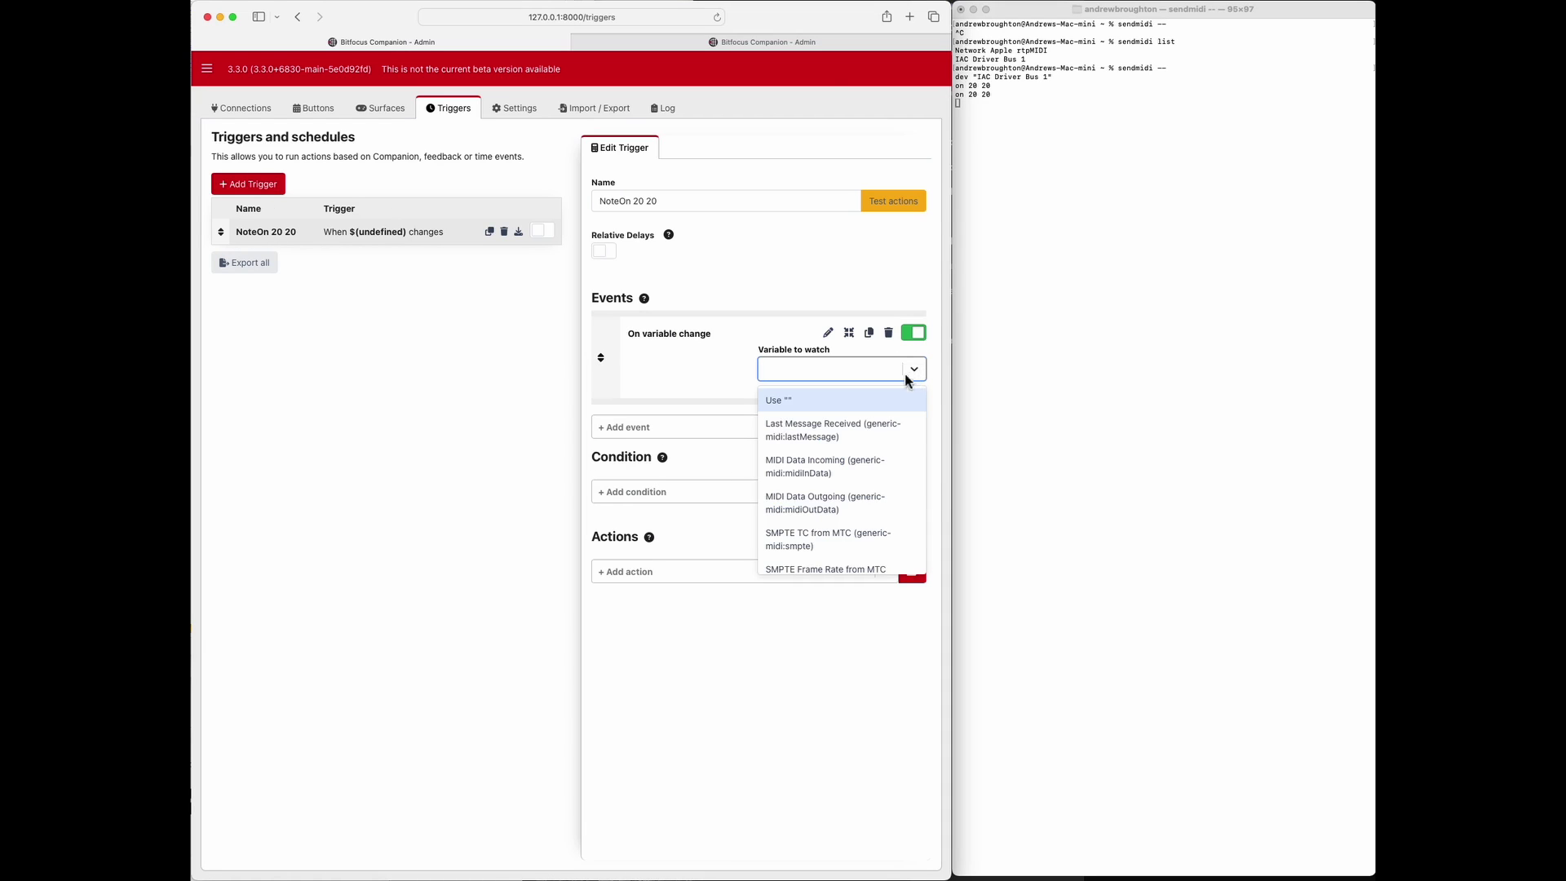
left_click(834, 468)
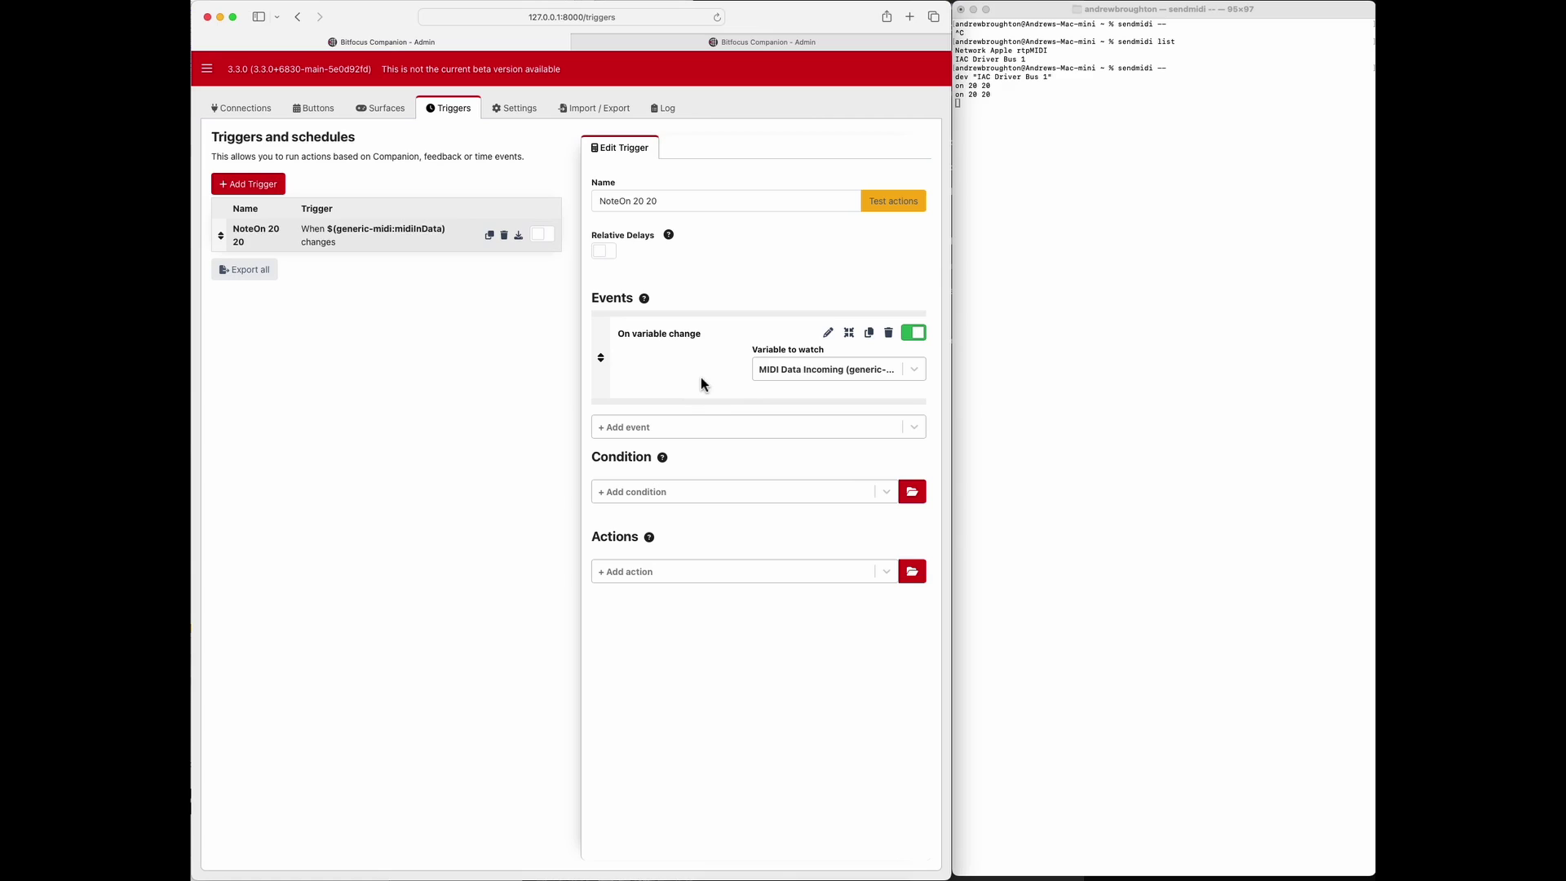
Step: Add an "internal: Variable: Check value" condition to the trigger, using the Last Message Received variable of generic-midi
left_click(694, 493)
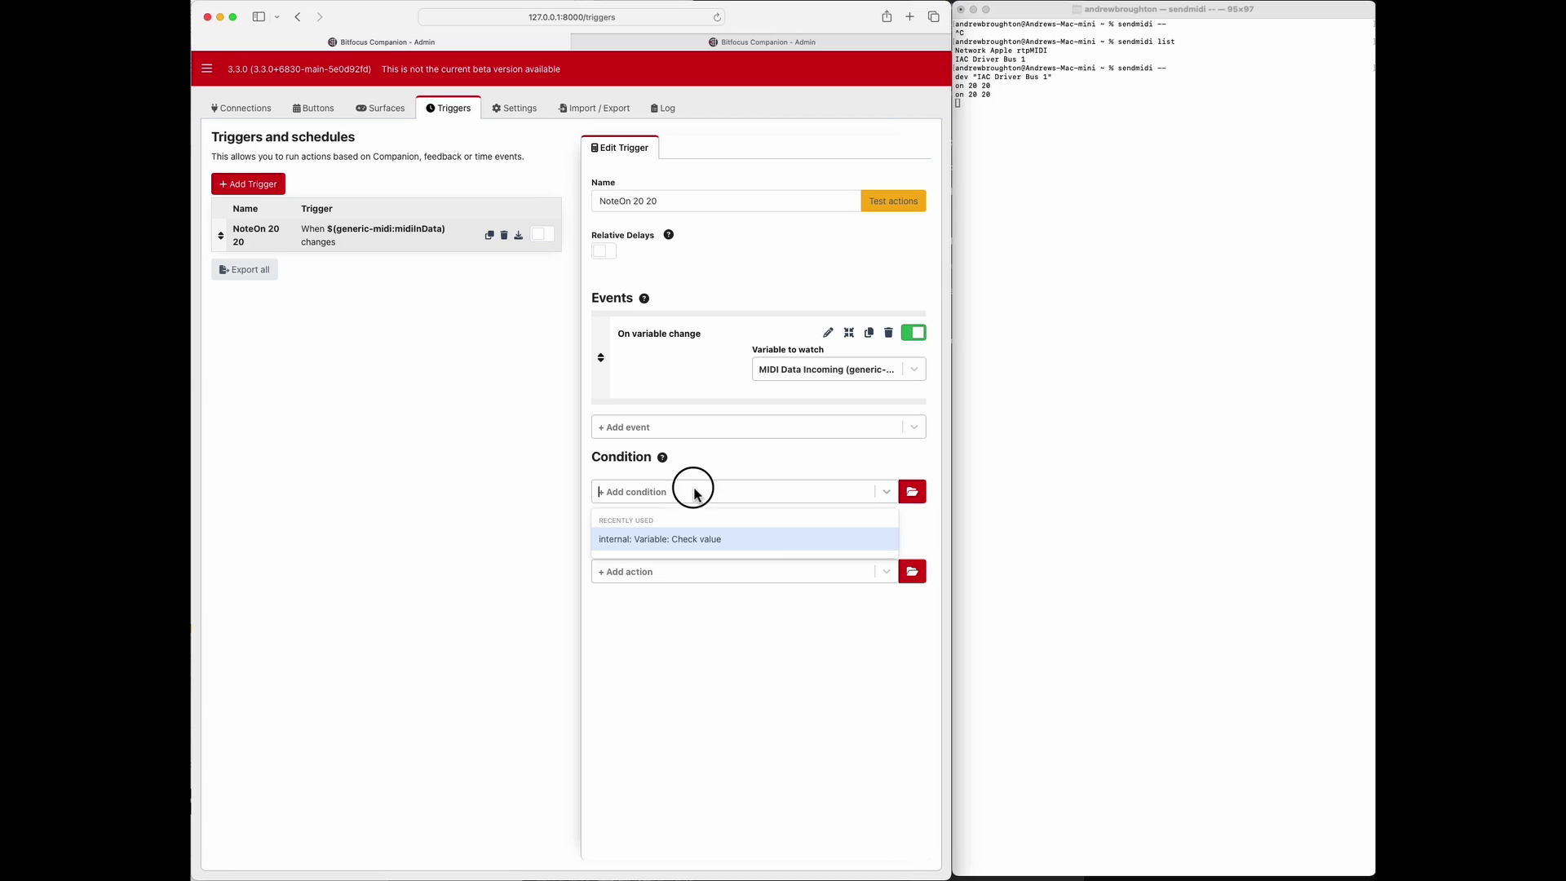
left_click(689, 540)
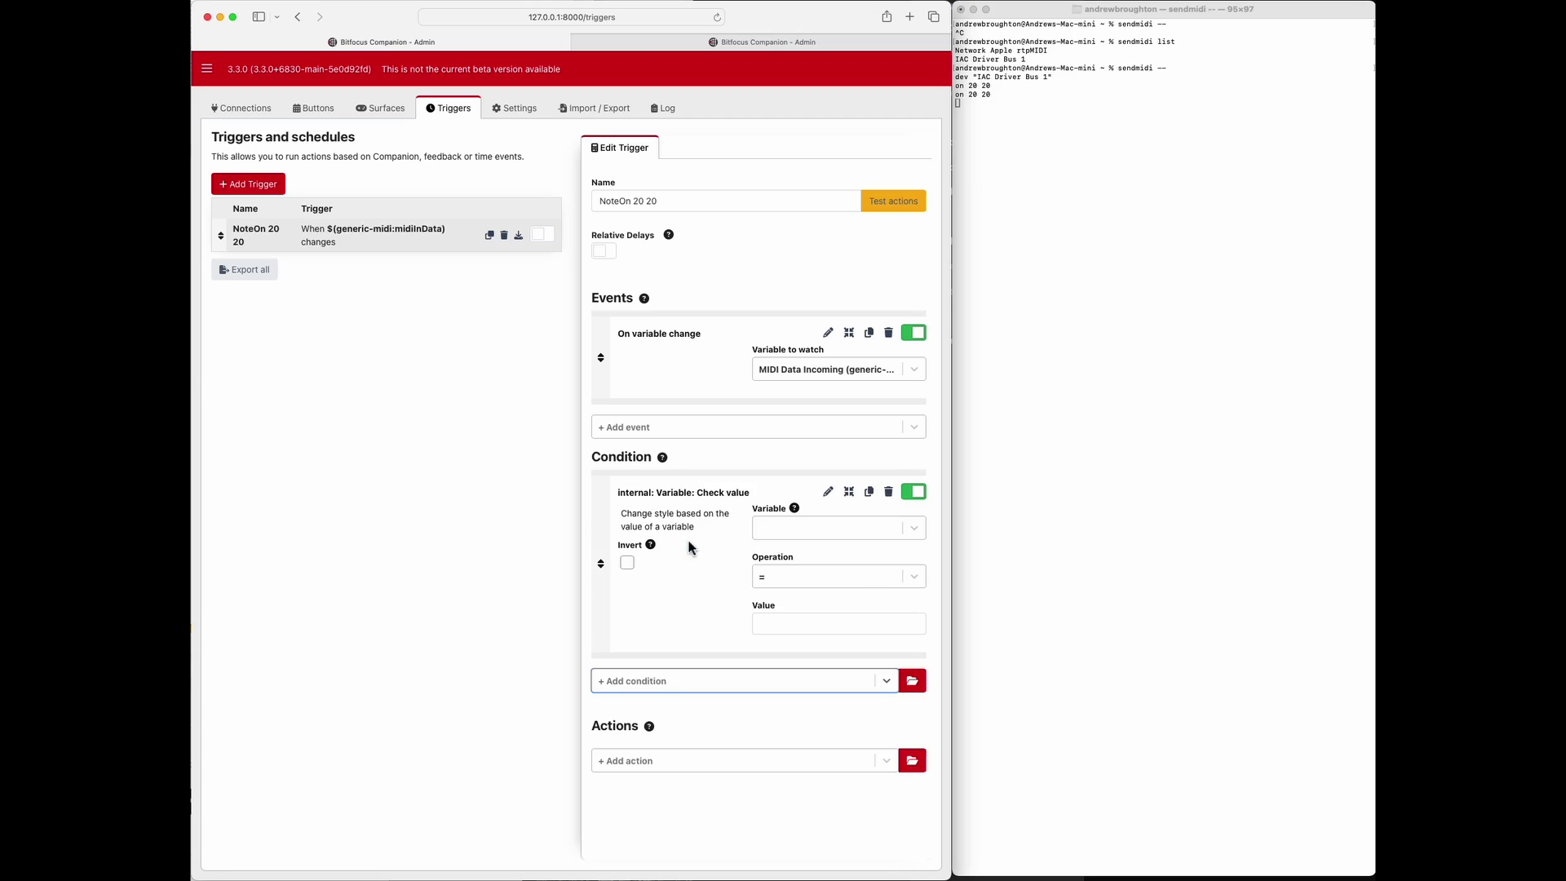
left_click(914, 527)
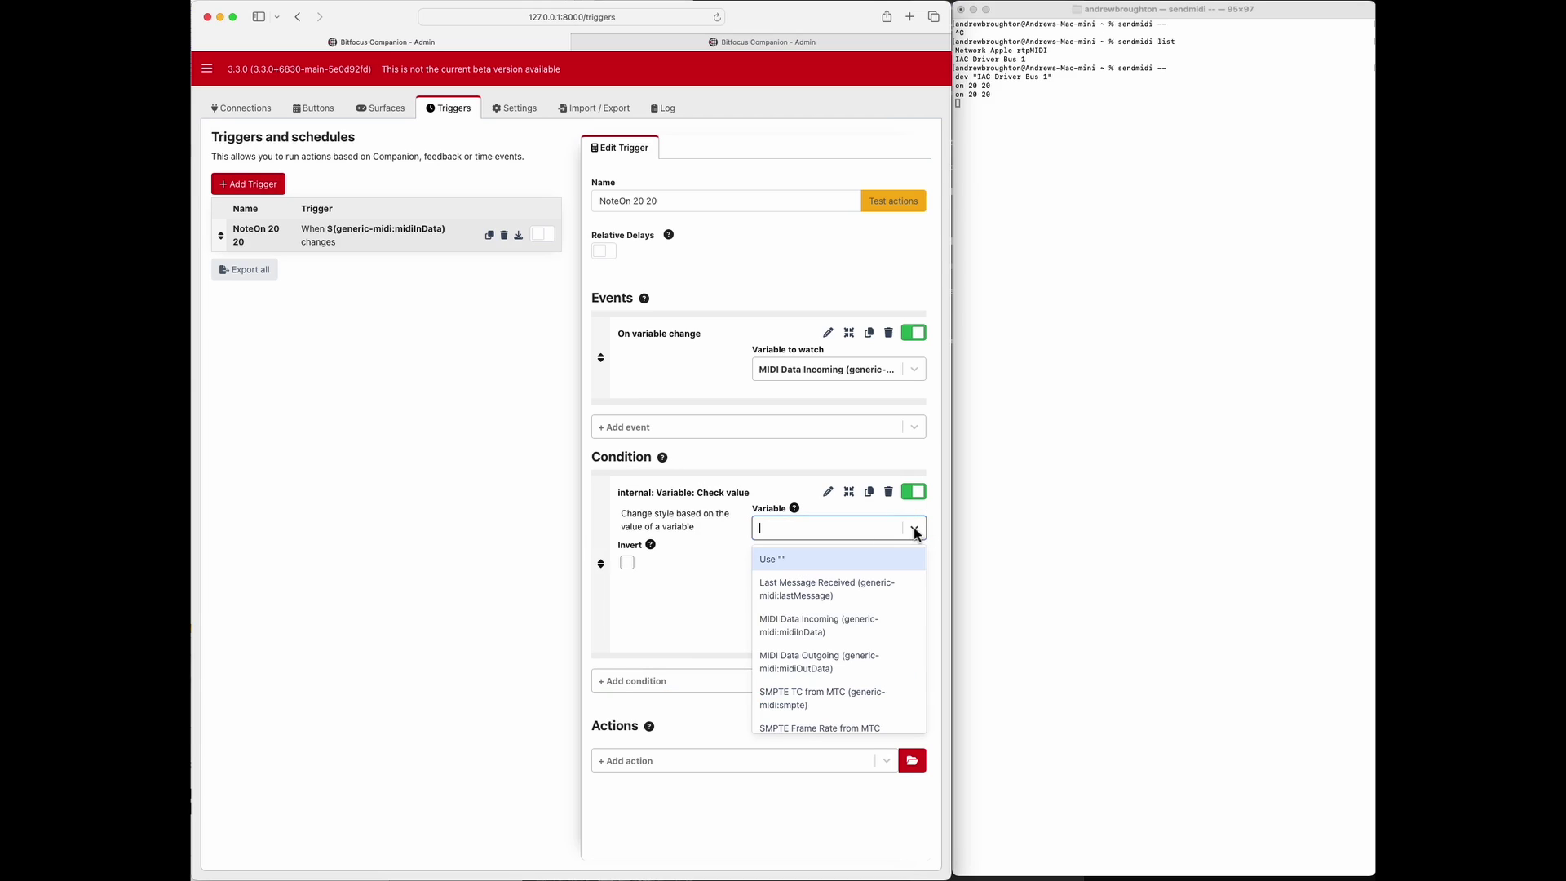
left_click(846, 597)
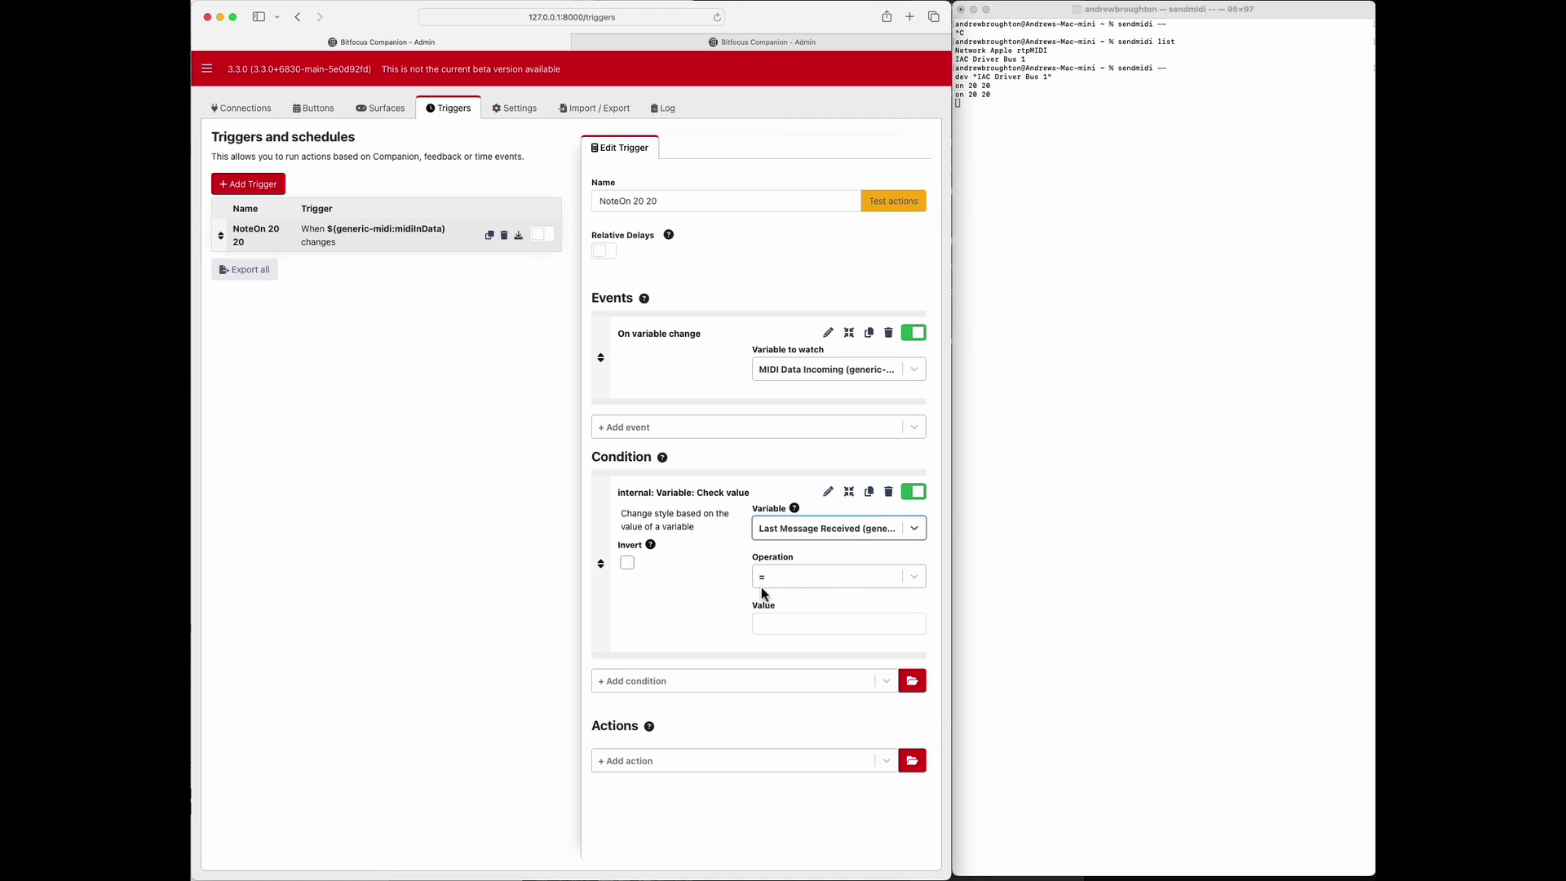
left_click(770, 626)
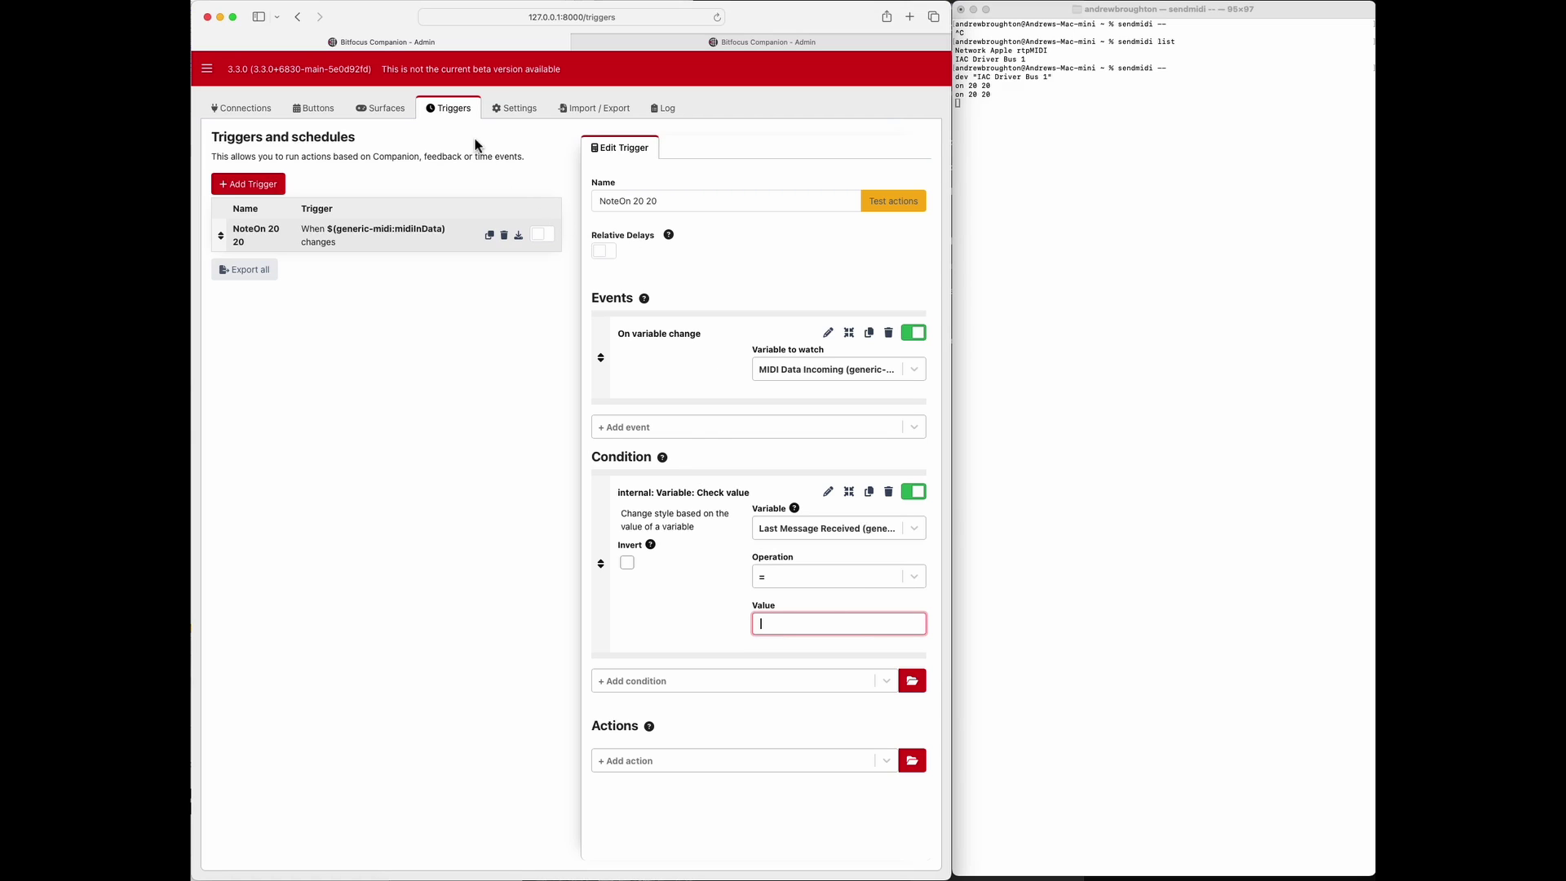
Step: Copy the Last Message Received value noteon_1_20_20 from the generic-midi variables and enter it as the trigger condition's value
left_click(316, 109)
left_click(787, 148)
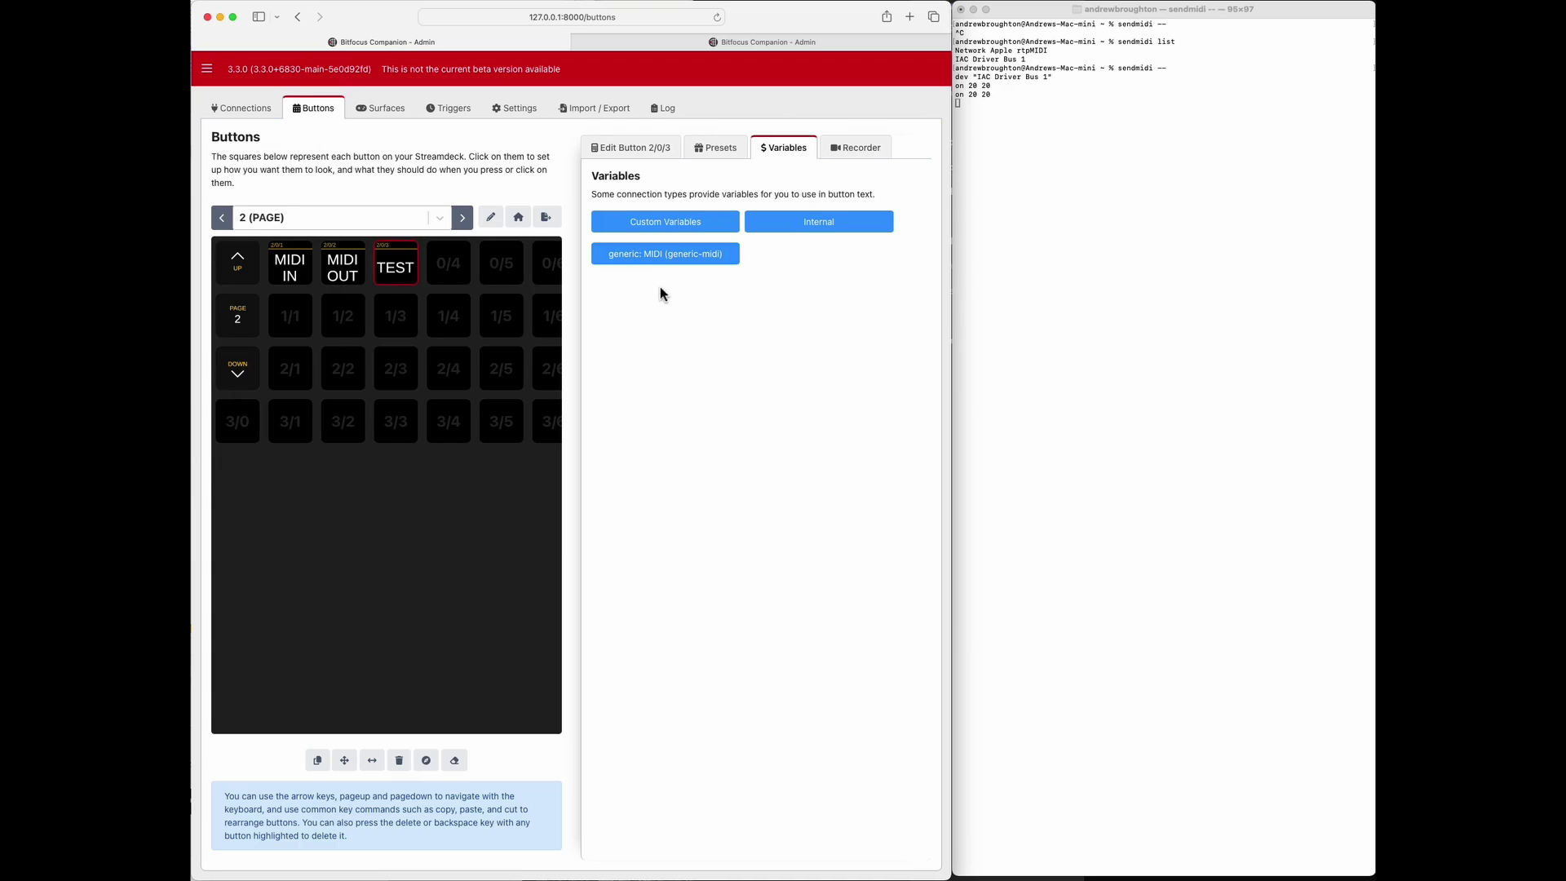
left_click(657, 257)
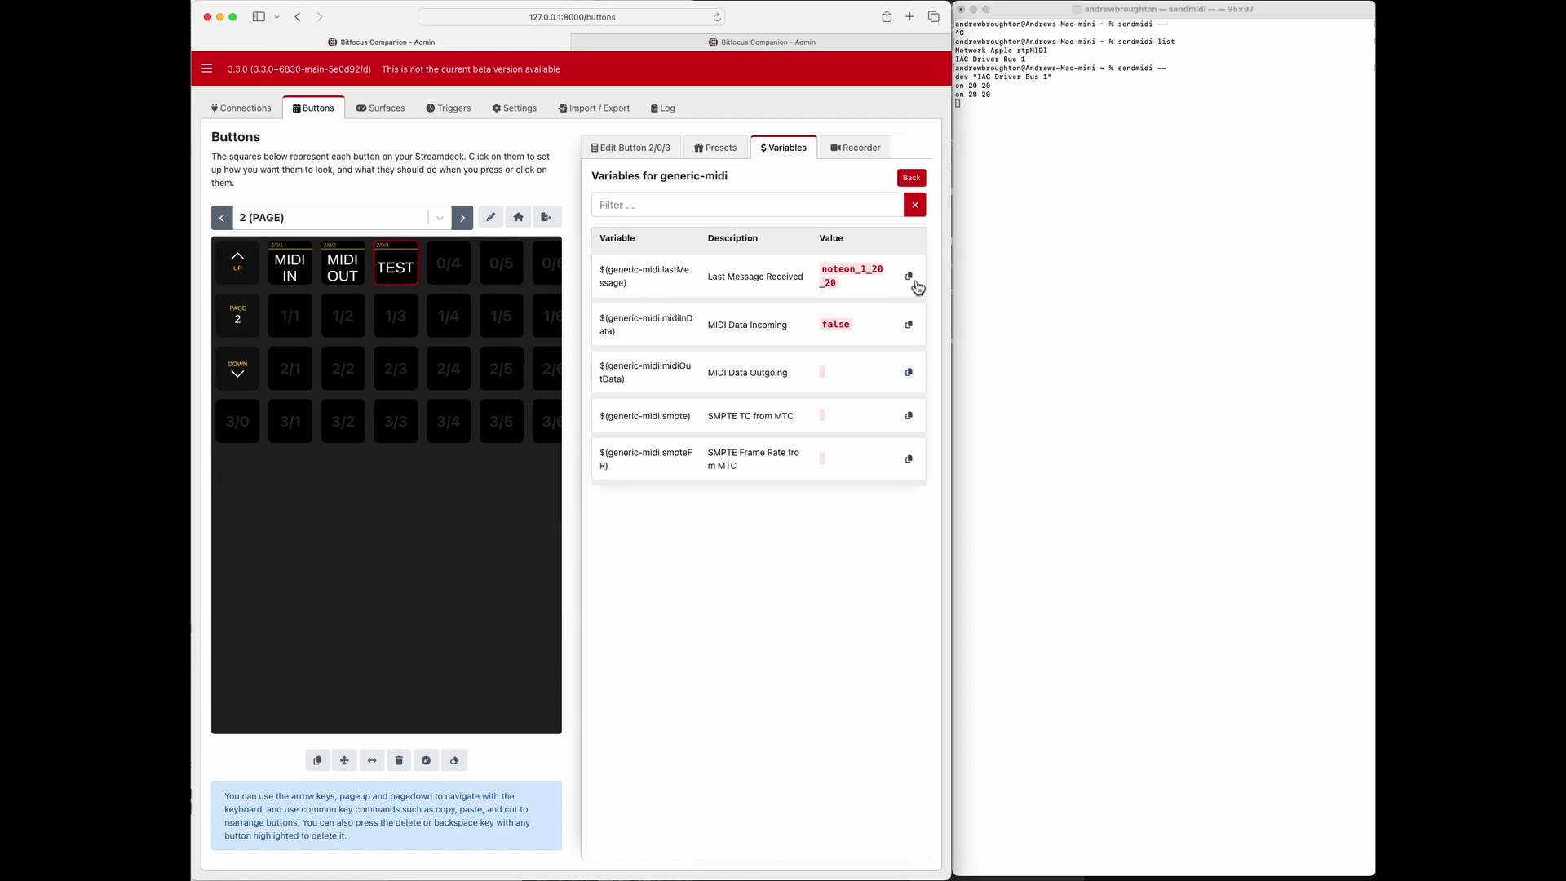
left_click(827, 273)
left_click_drag(829, 275, 838, 285)
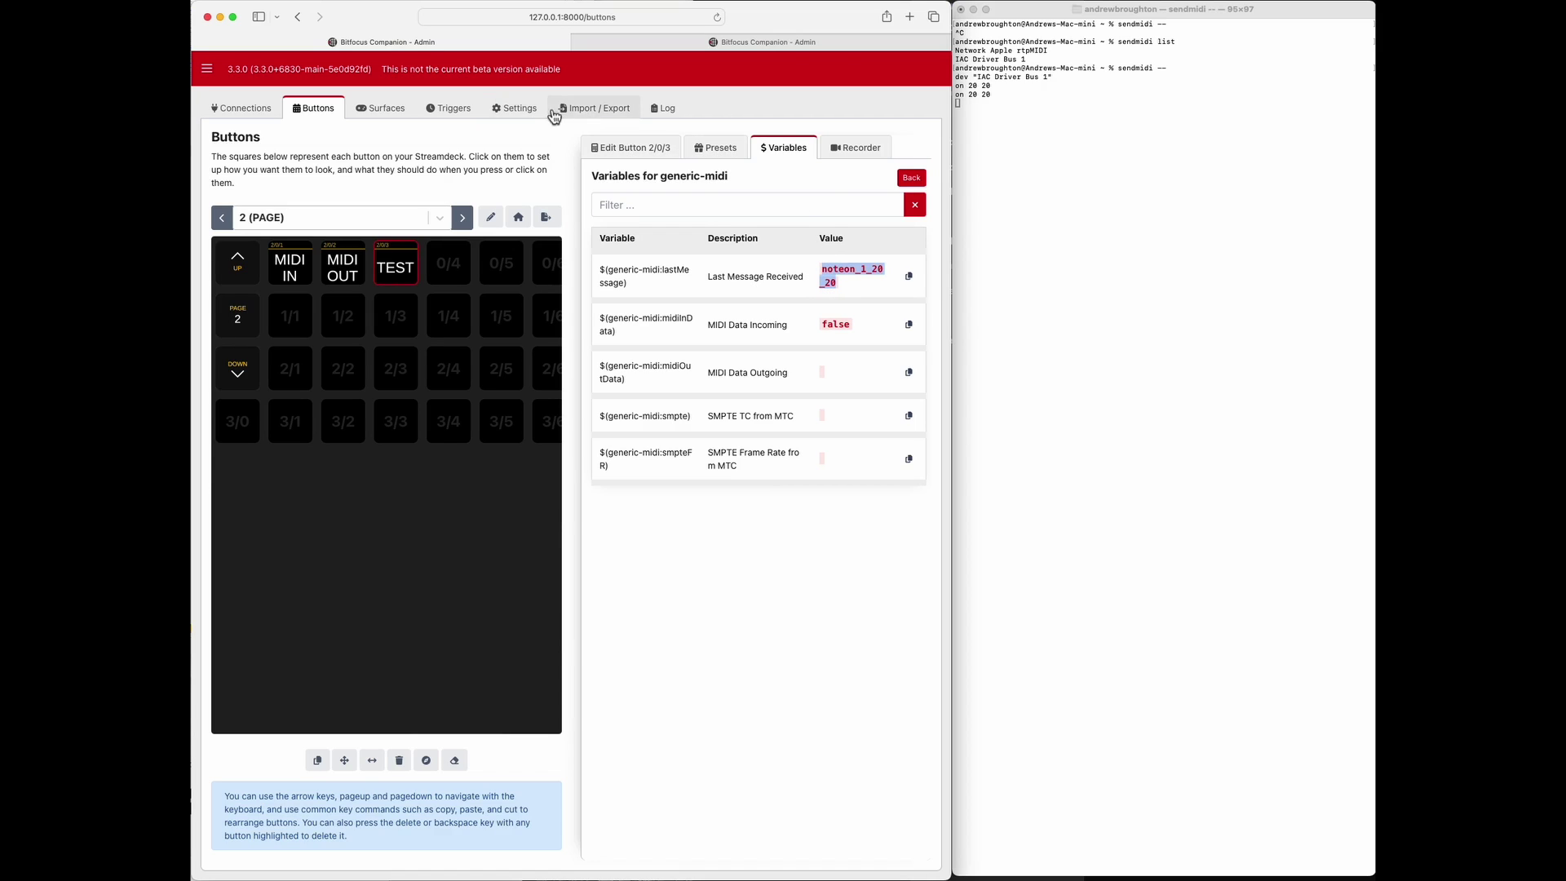
left_click(452, 108)
left_click(785, 625)
key("super+v")
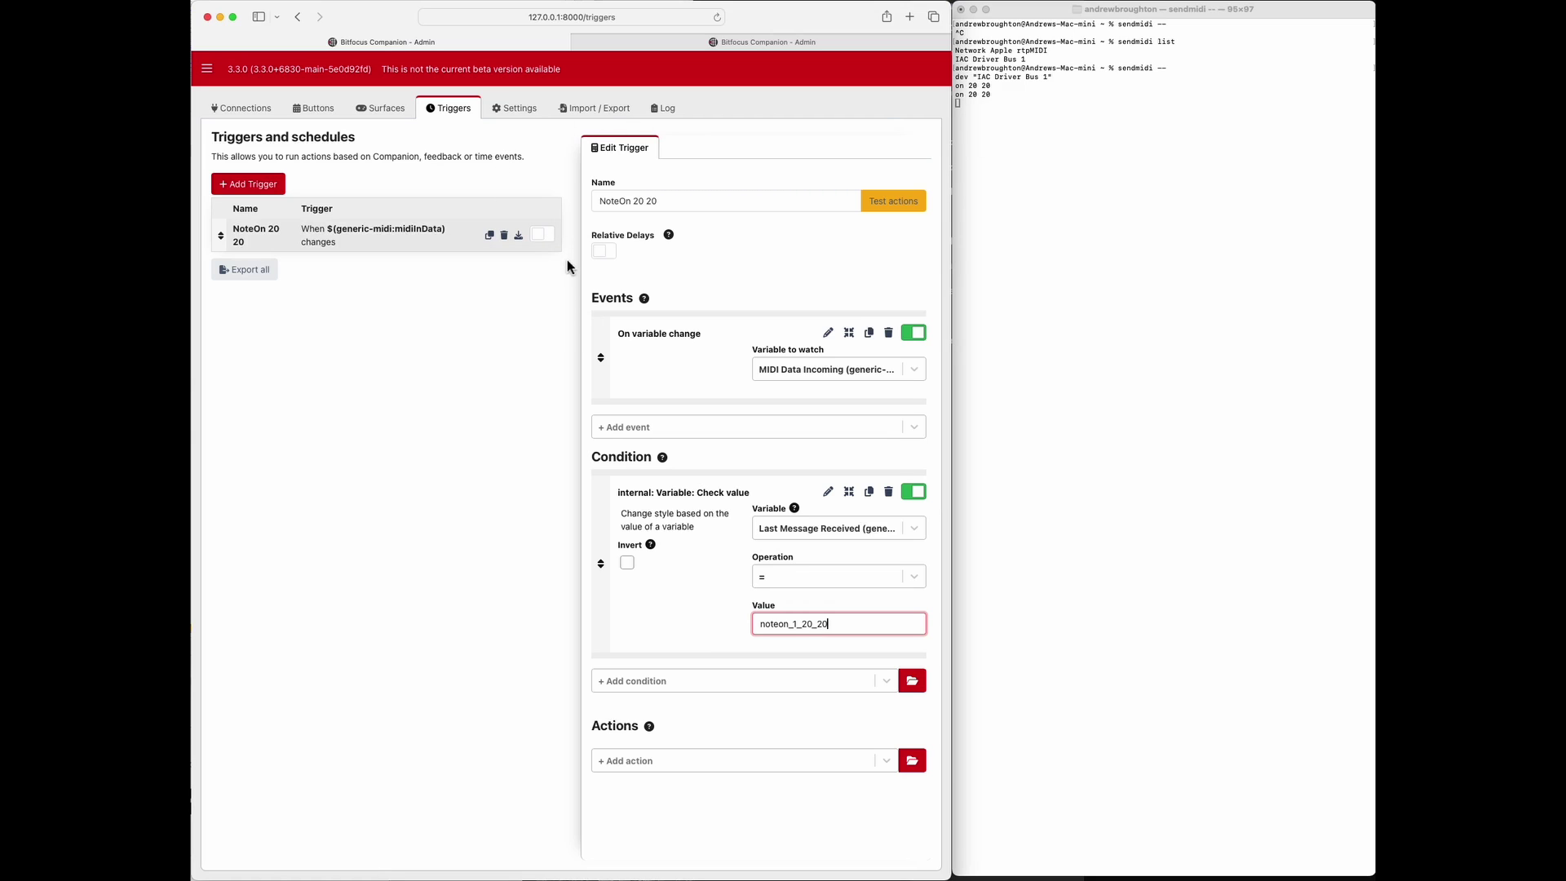
left_click(731, 682)
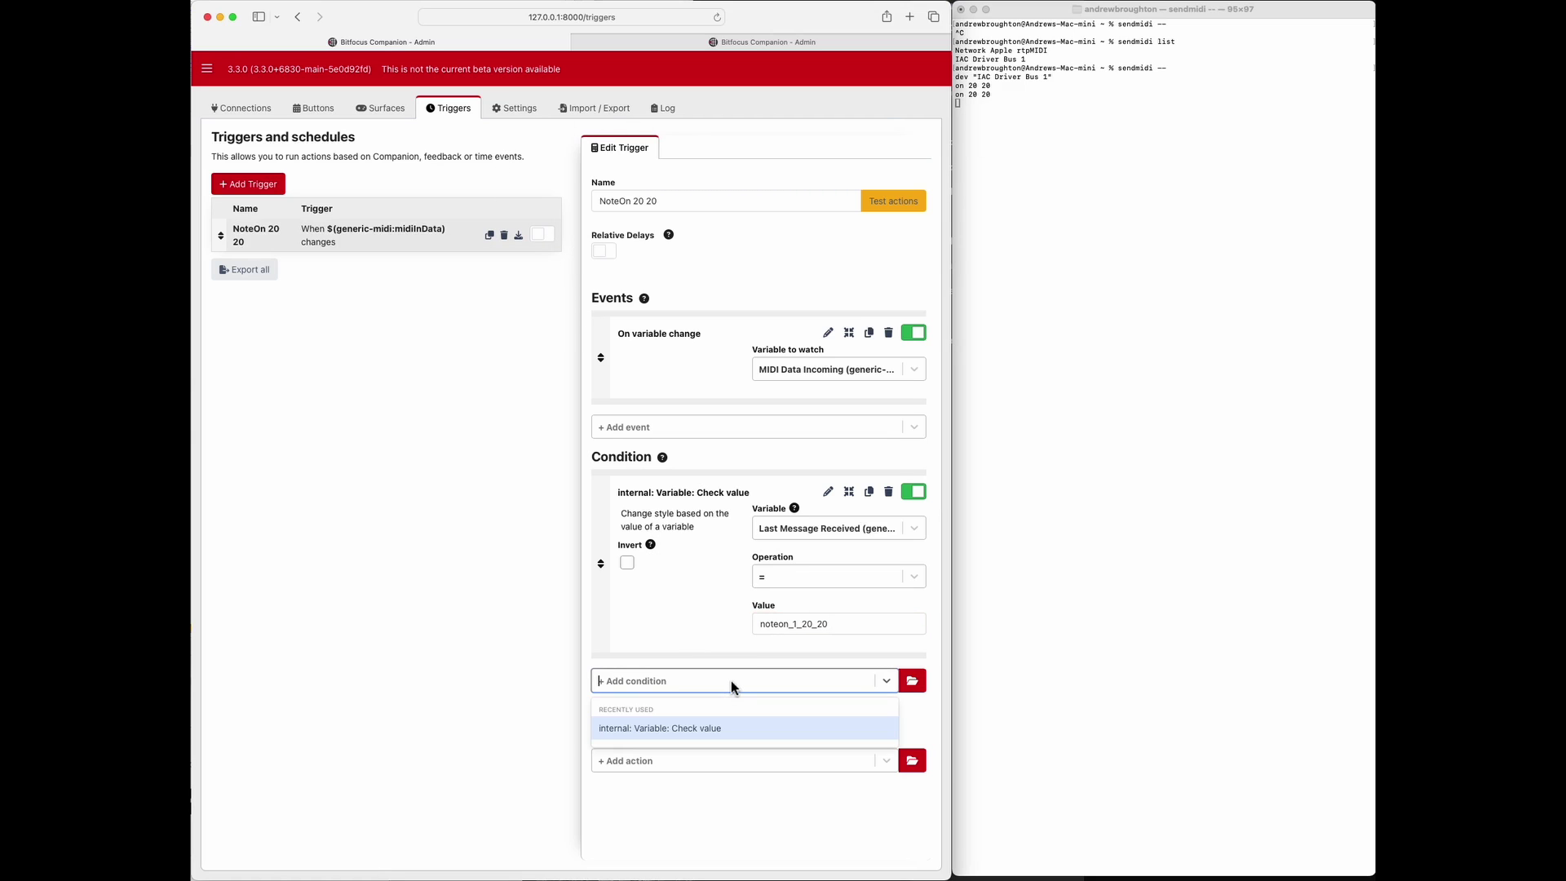
left_click(731, 680)
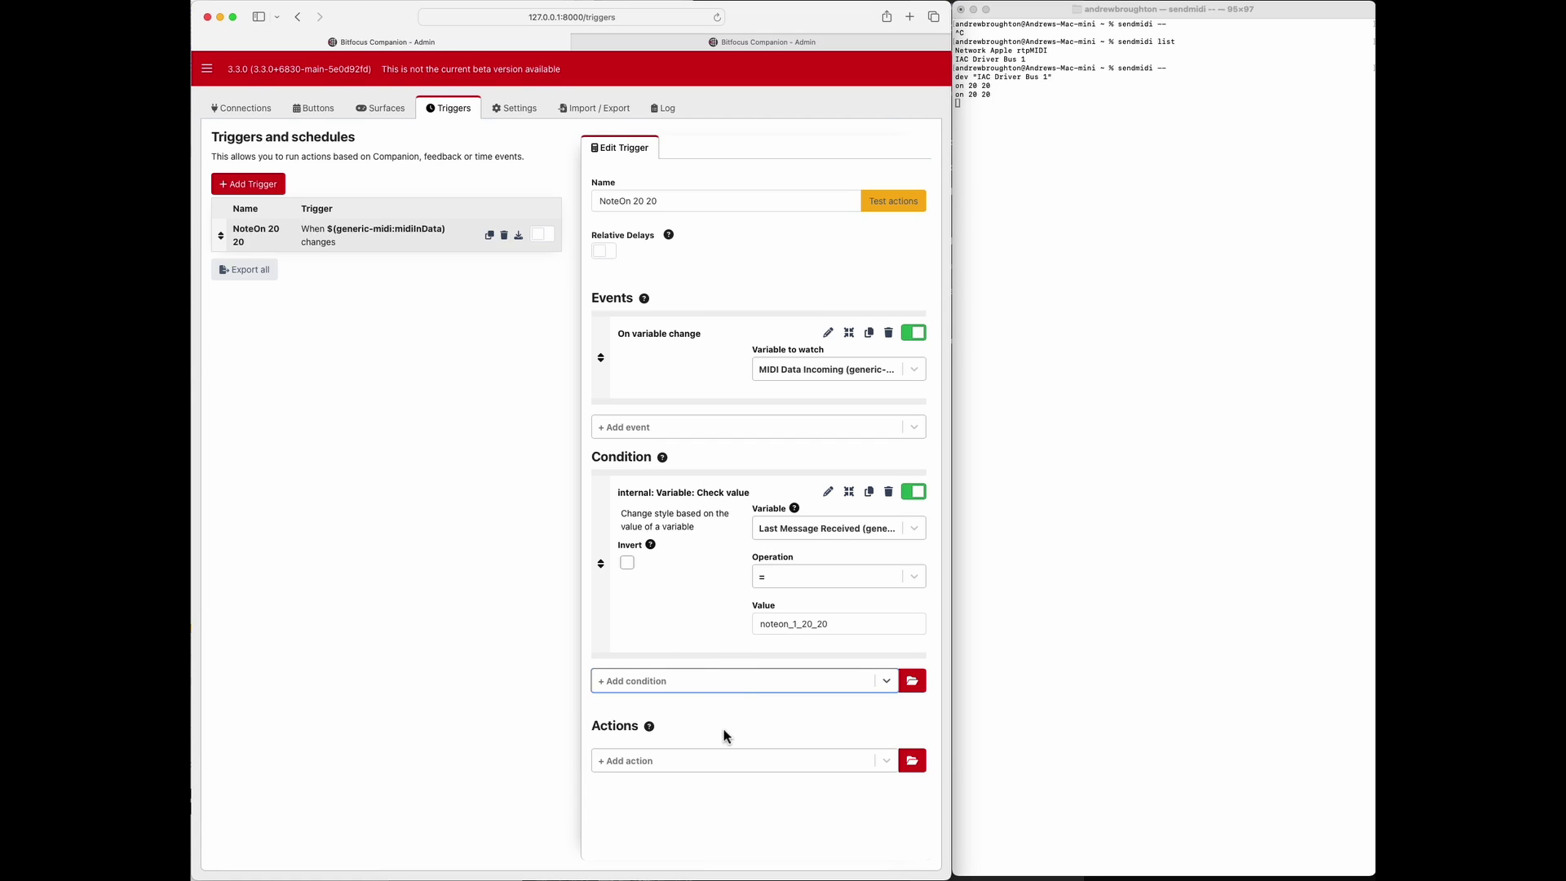
Step: Add an "internal: Button: Set background color" action to the trigger
left_click(708, 762)
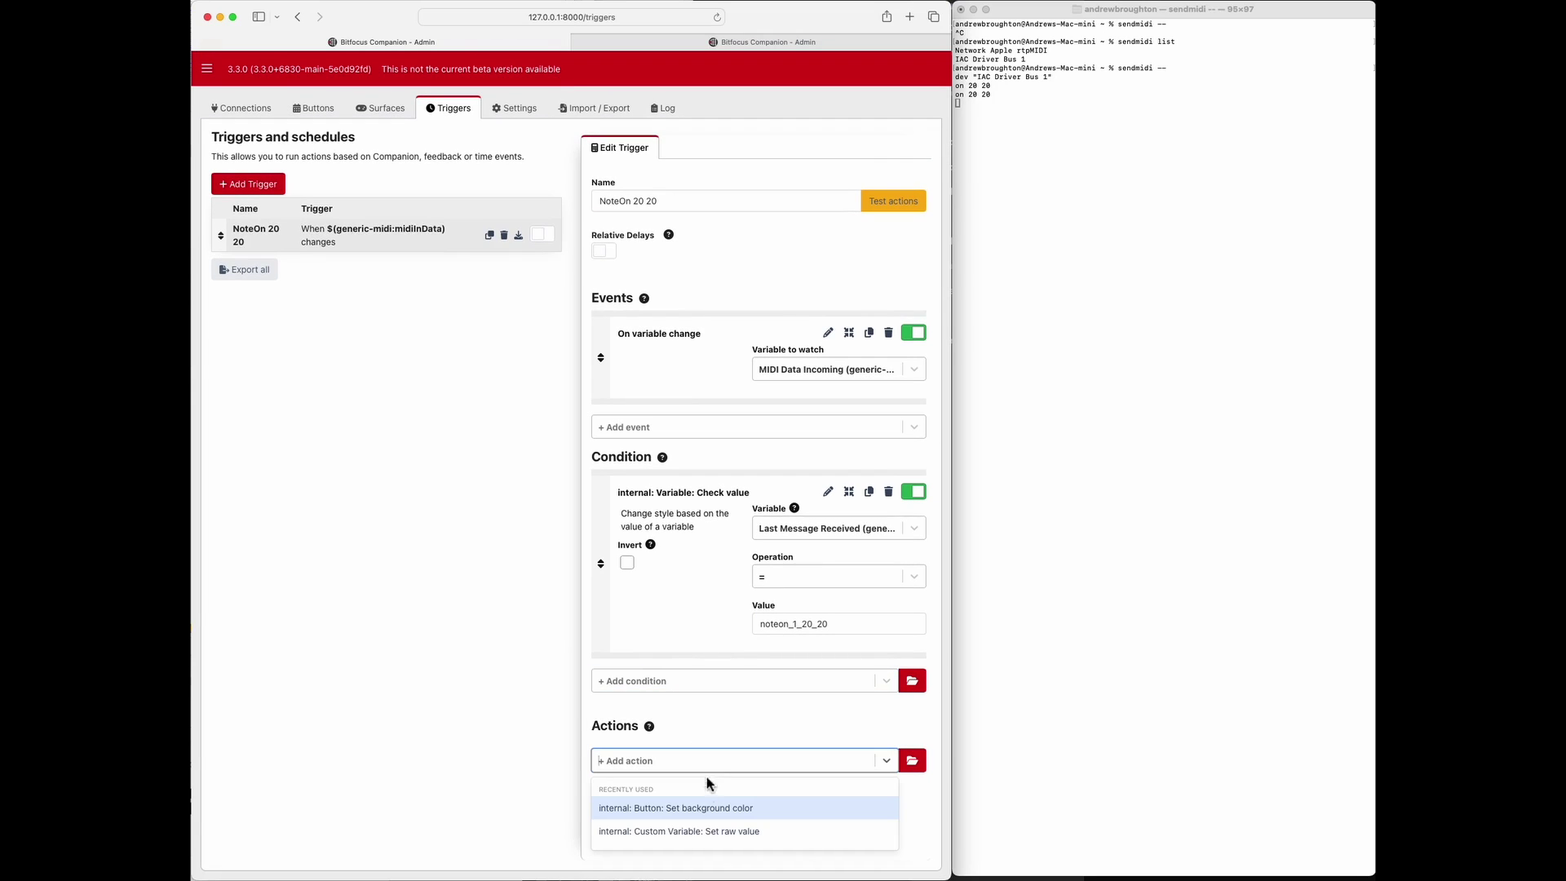
left_click(702, 807)
scroll(765, 733, "down", 2)
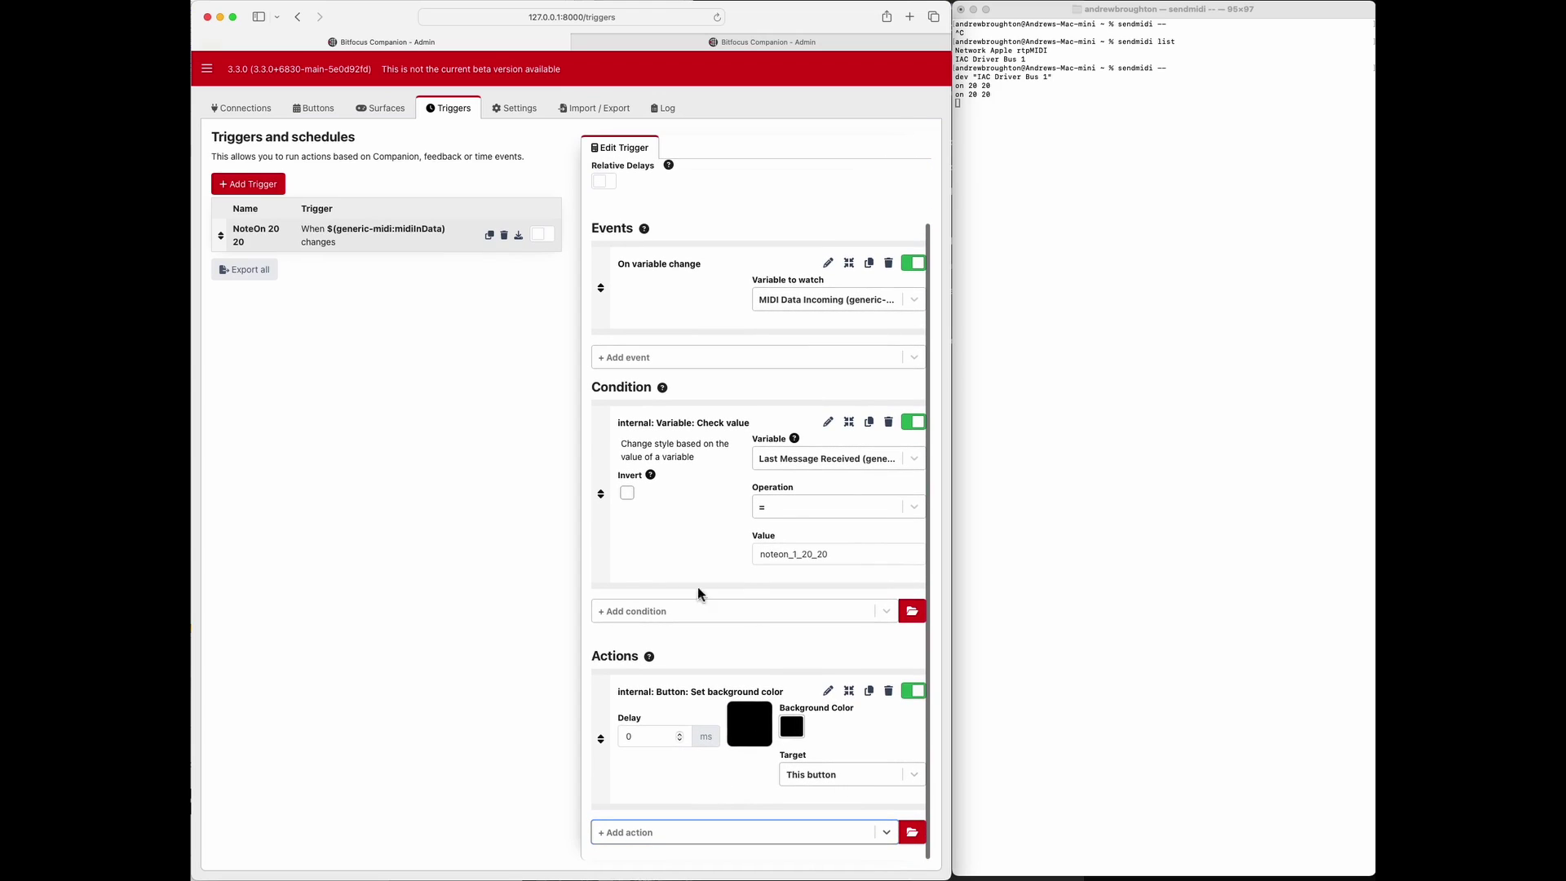
Step: Look up the TEST button's position and target it in the action using "From text" with location 2/0/3
left_click(318, 109)
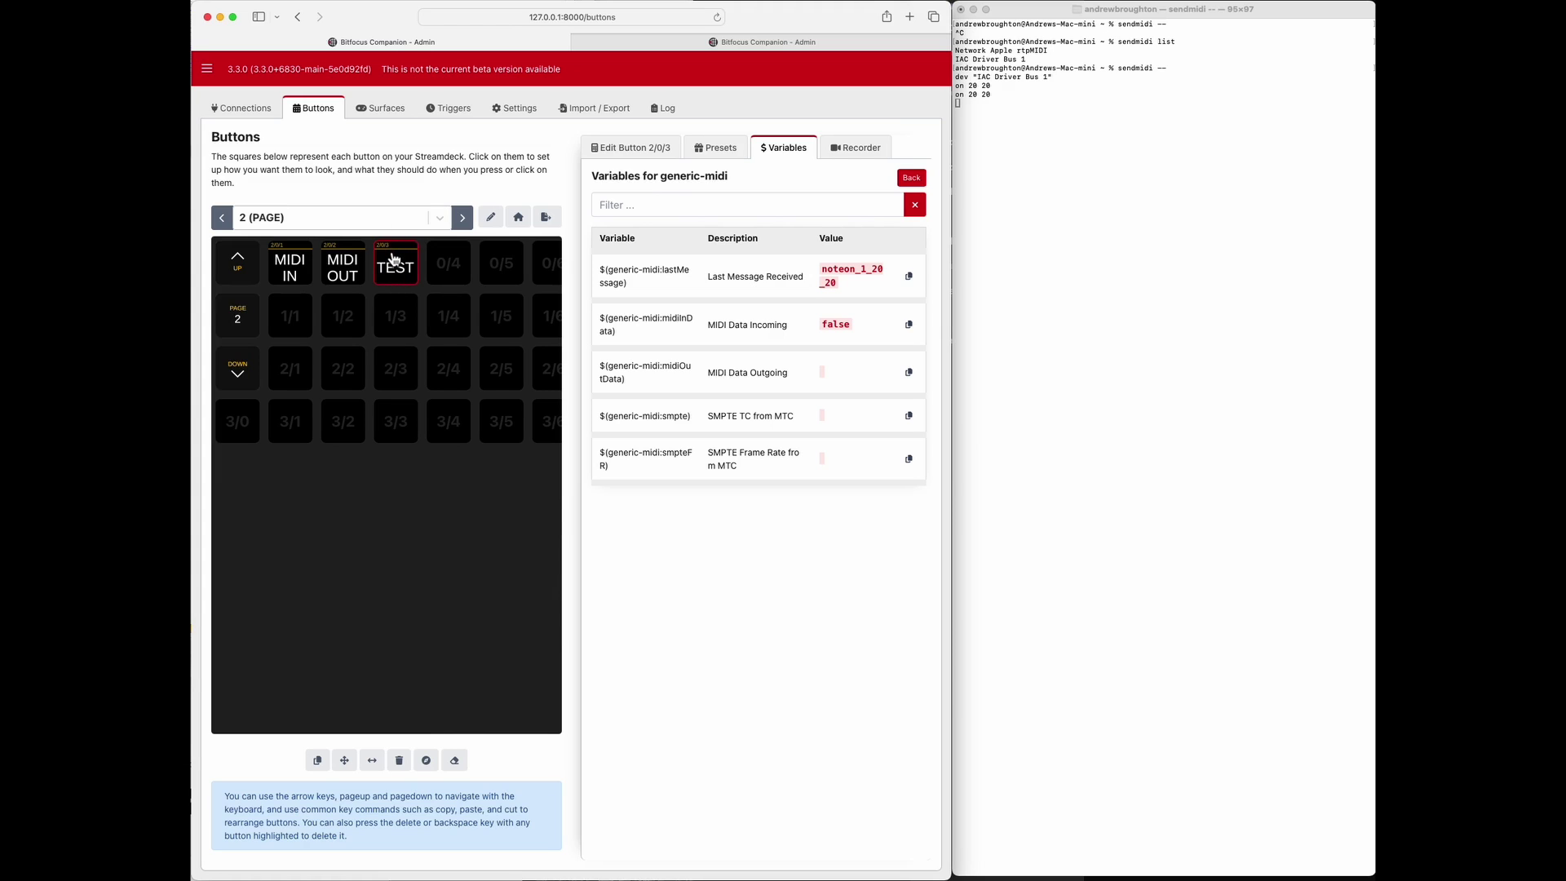
left_click(448, 111)
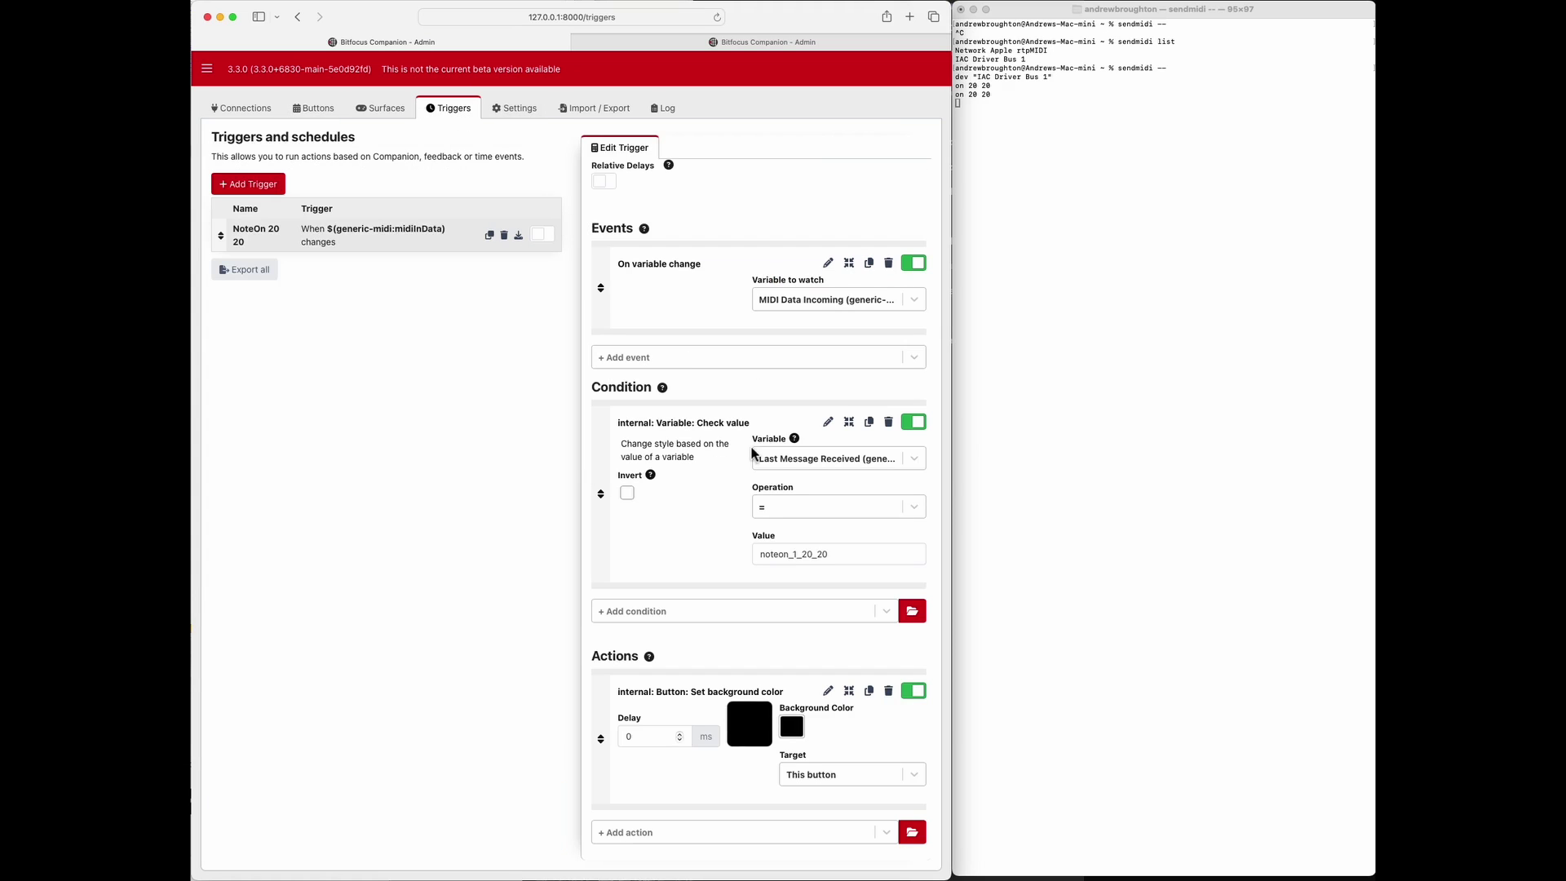
left_click(913, 776)
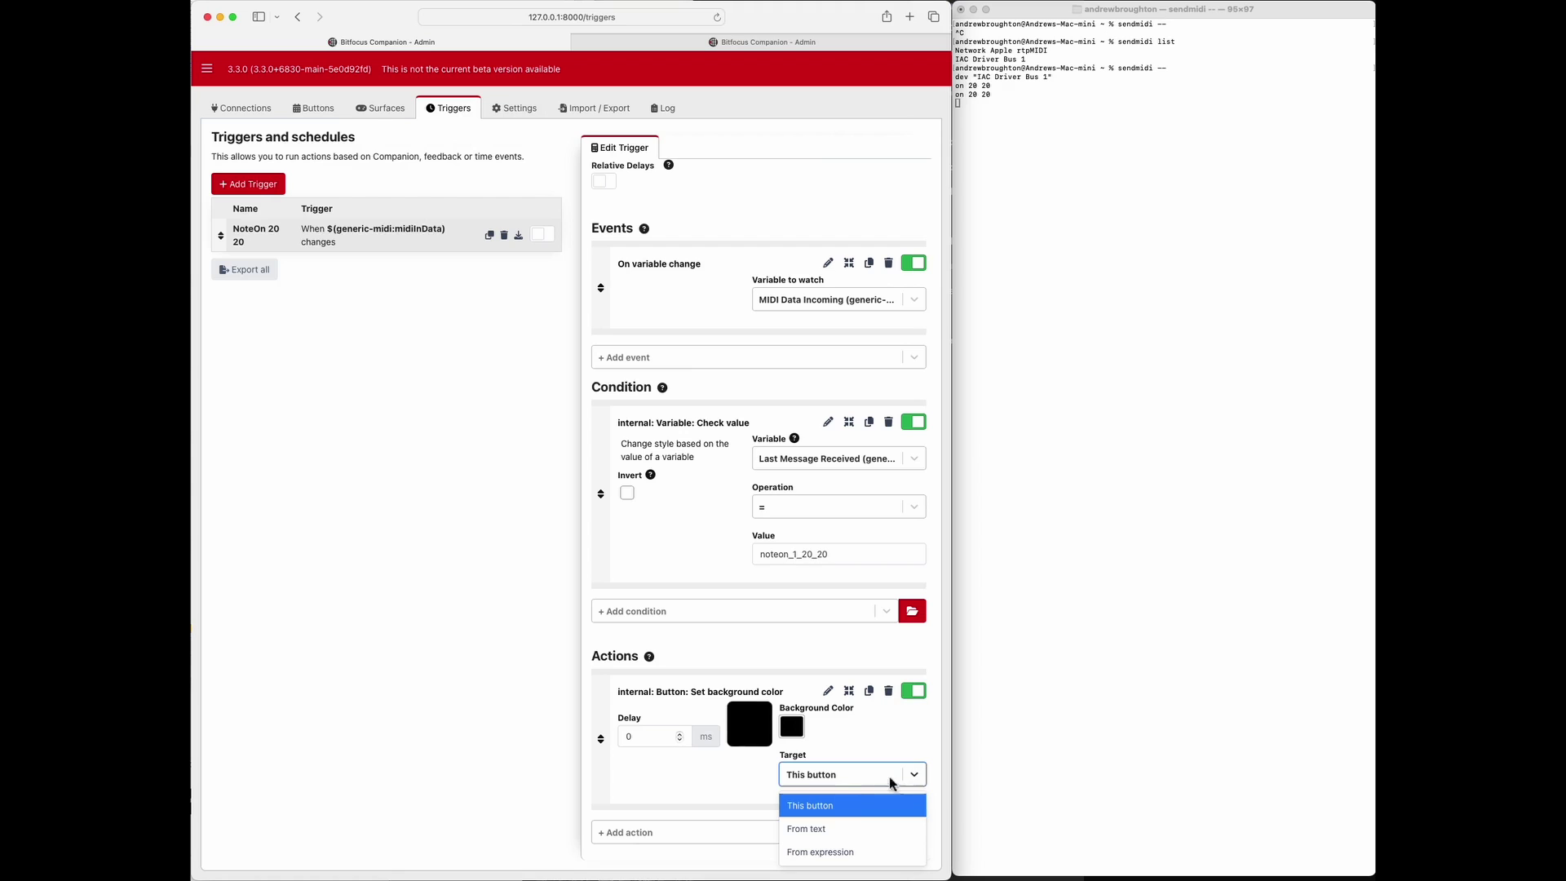
left_click(820, 834)
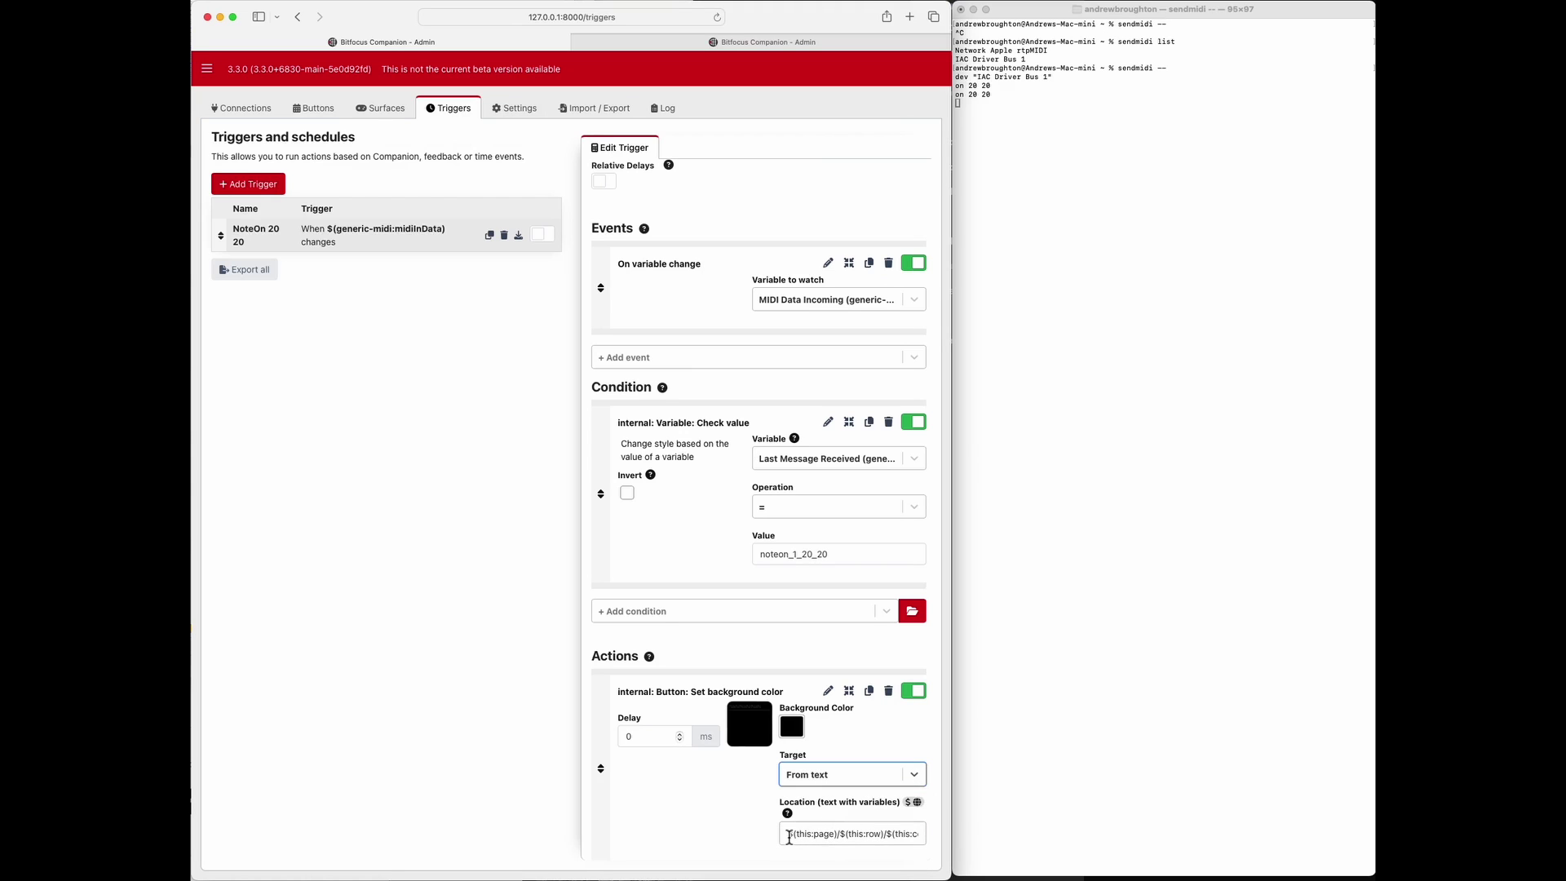
left_click_drag(788, 834, 979, 835)
type("2")
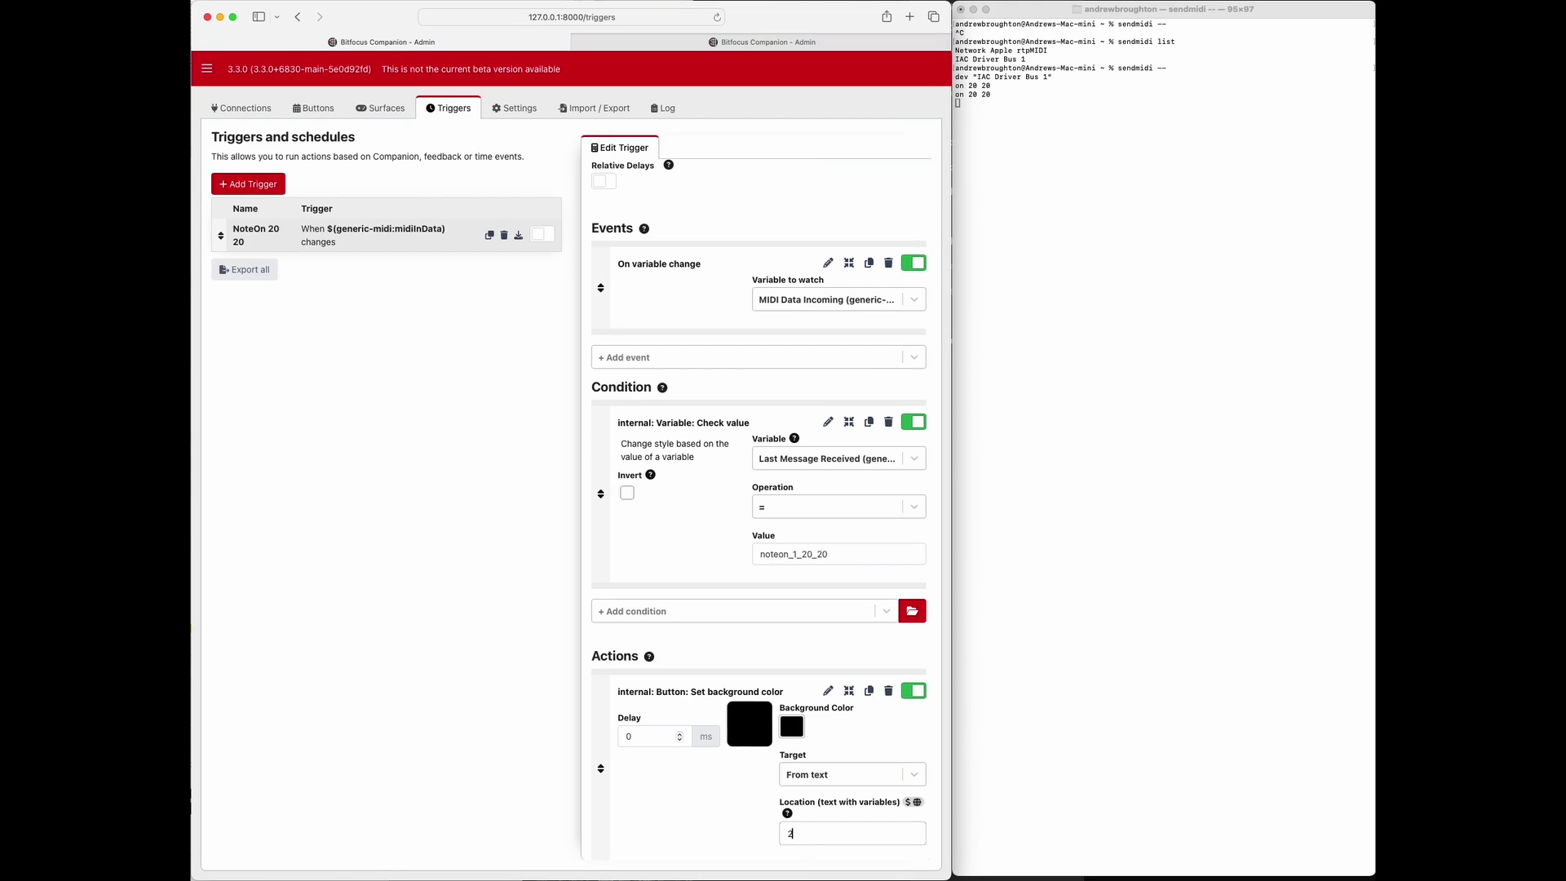
type("/0.3")
key("BackSpace")
key("BackSpace")
type("/3")
Step: Set the action's background color to magenta (FF00FF)
scroll(739, 804, "down", 2)
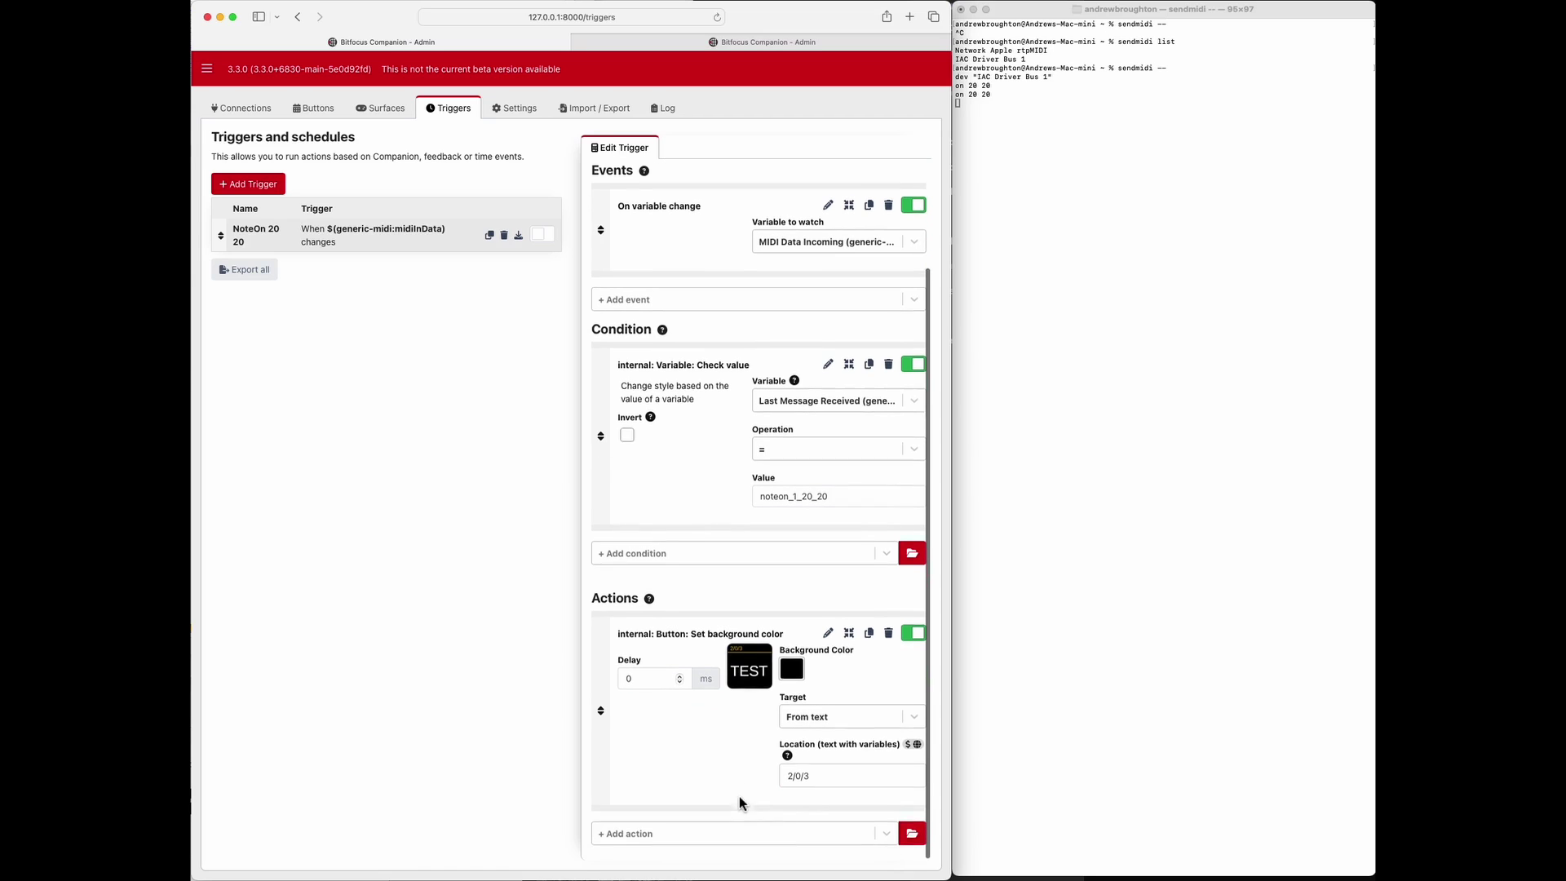
left_click(795, 674)
left_click(800, 644)
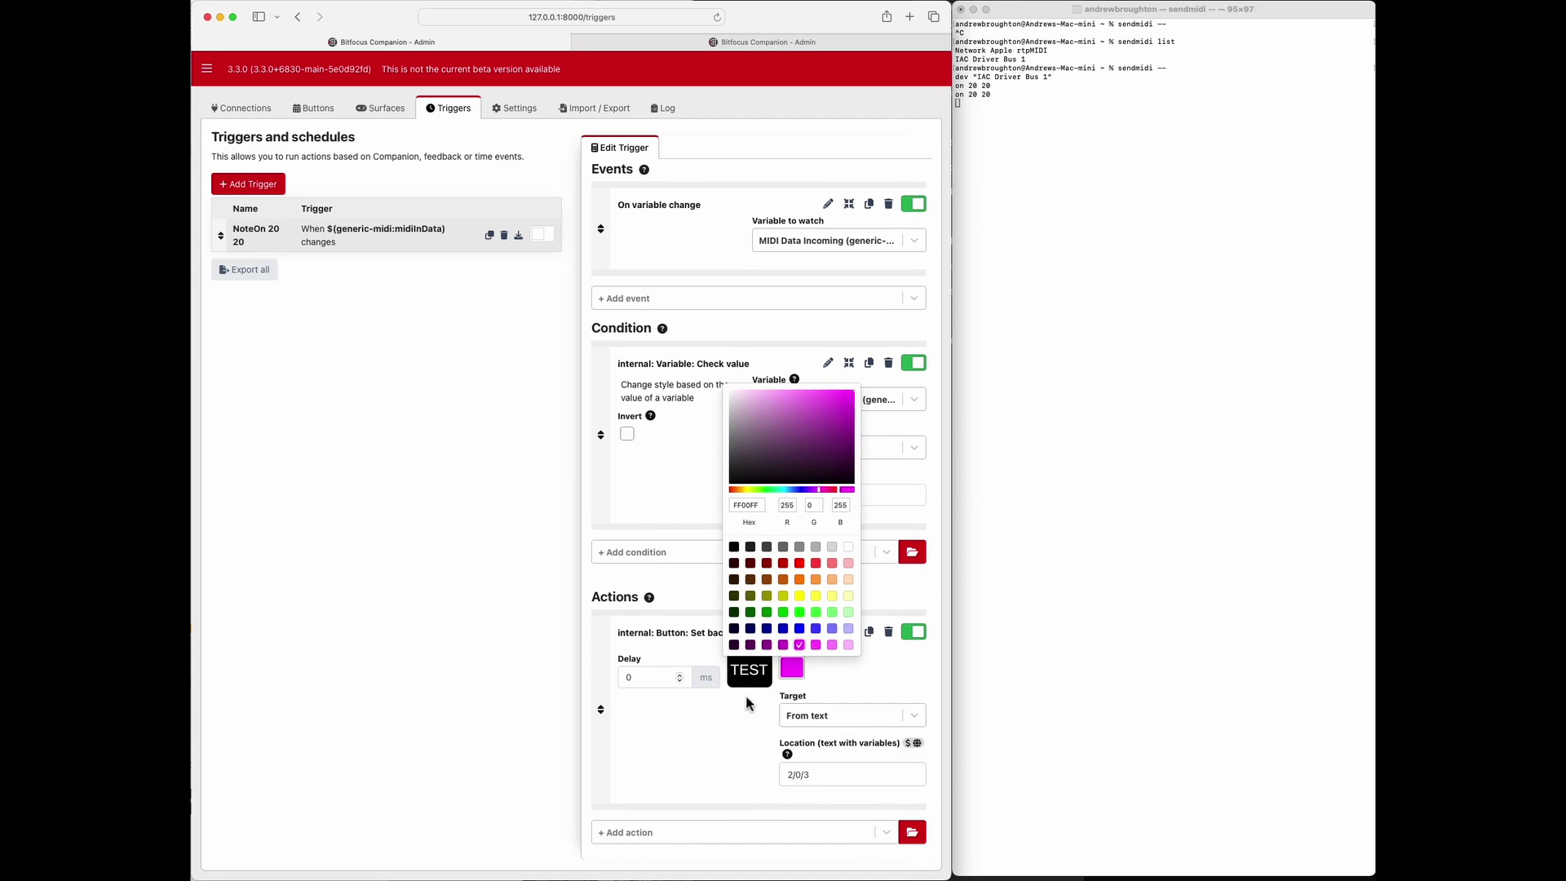
left_click(721, 726)
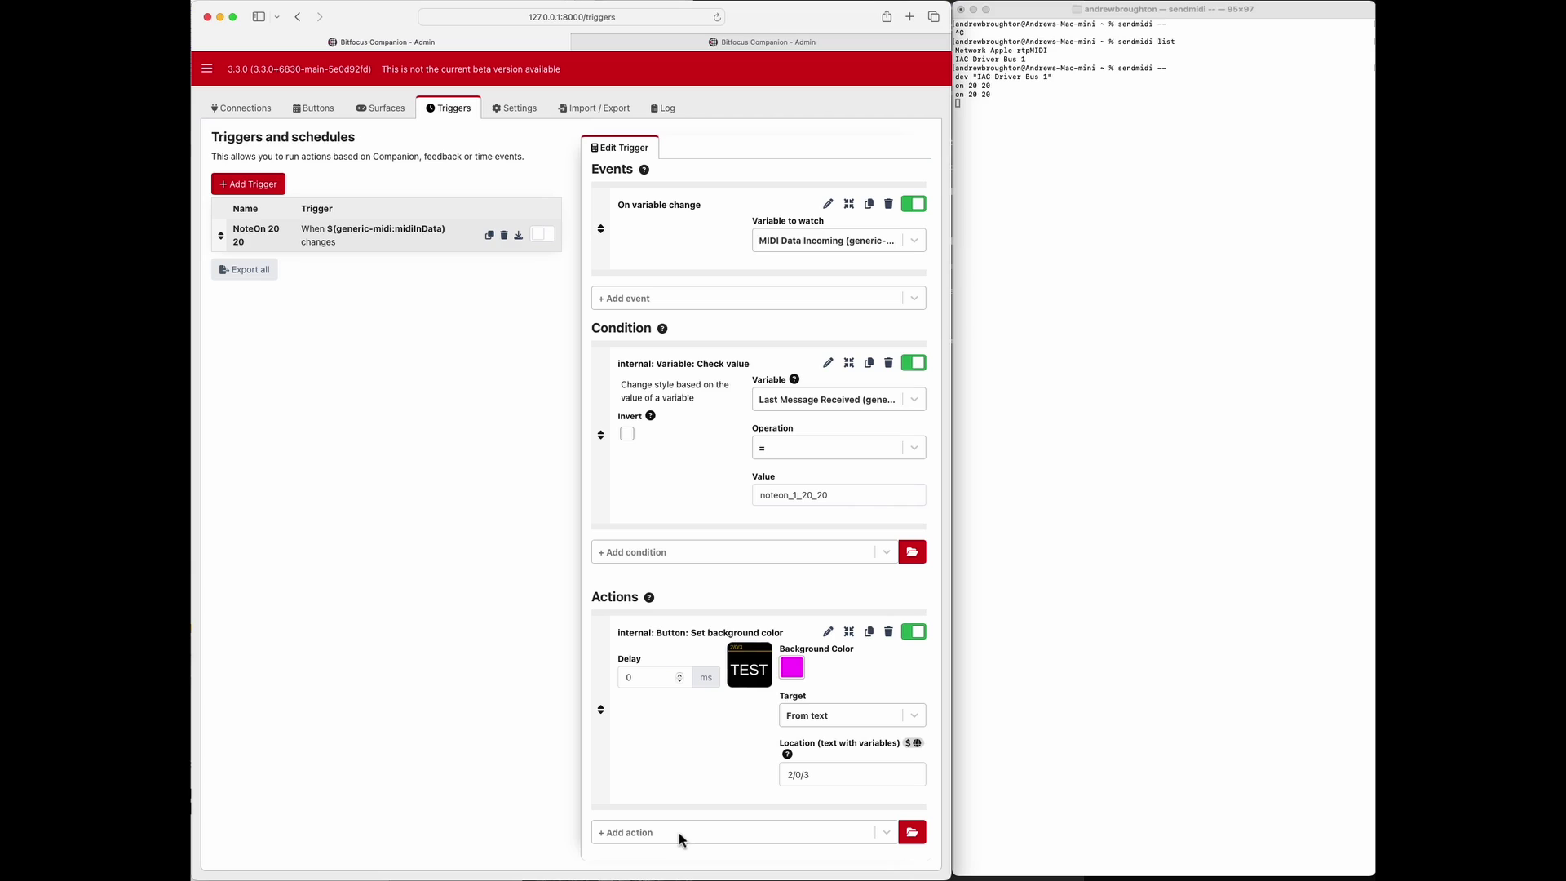
Step: Duplicate the "Set background color" action and set the copy's delay to 1000 ms
left_click(869, 633)
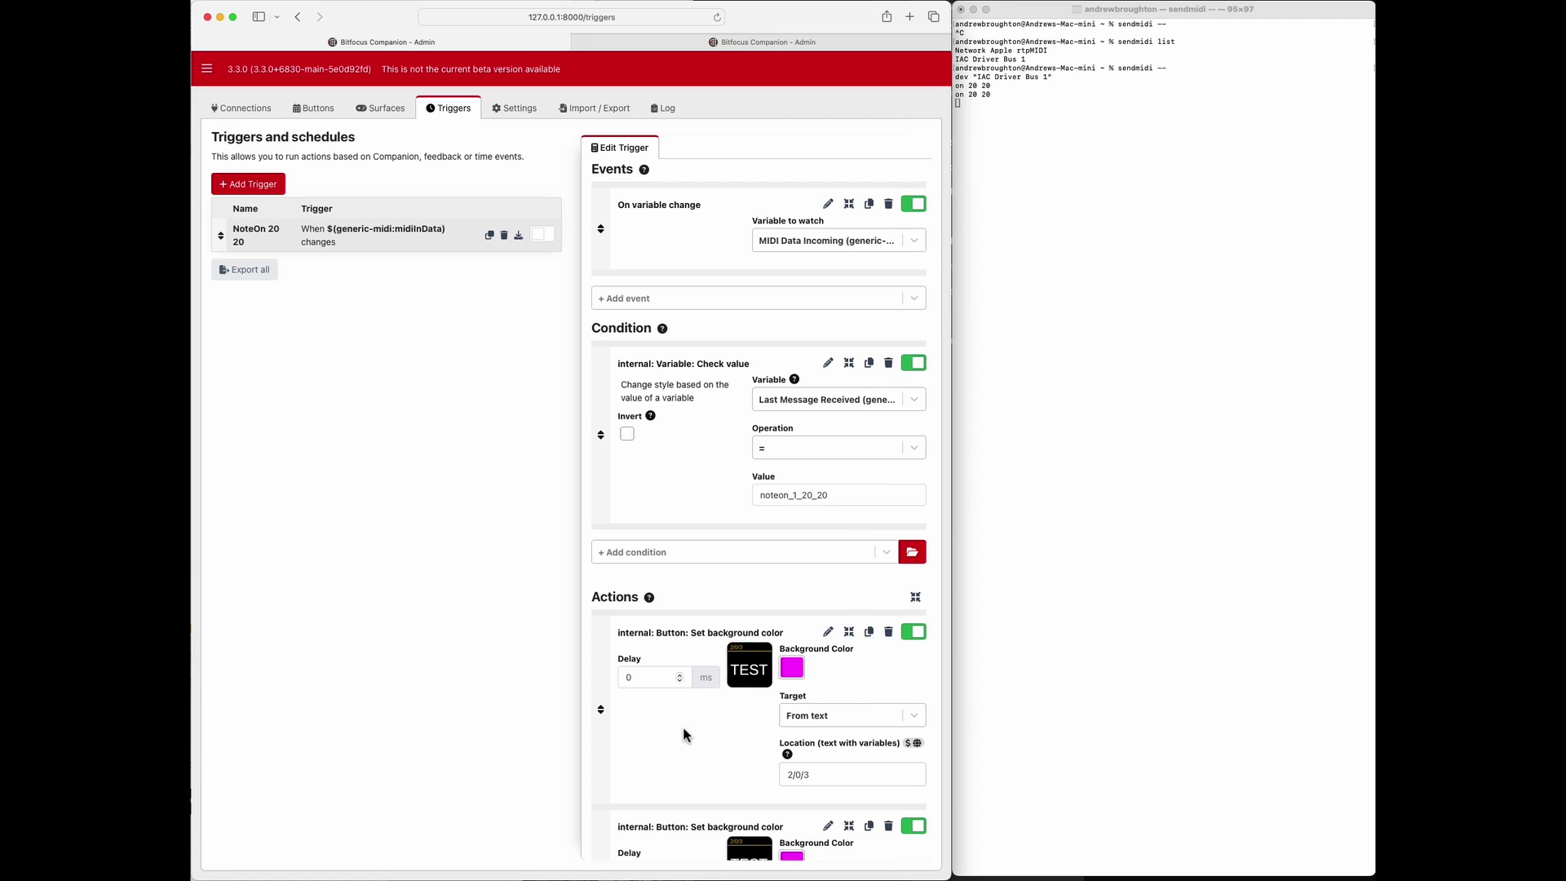
scroll(683, 726, "down", 5)
double_click(627, 677)
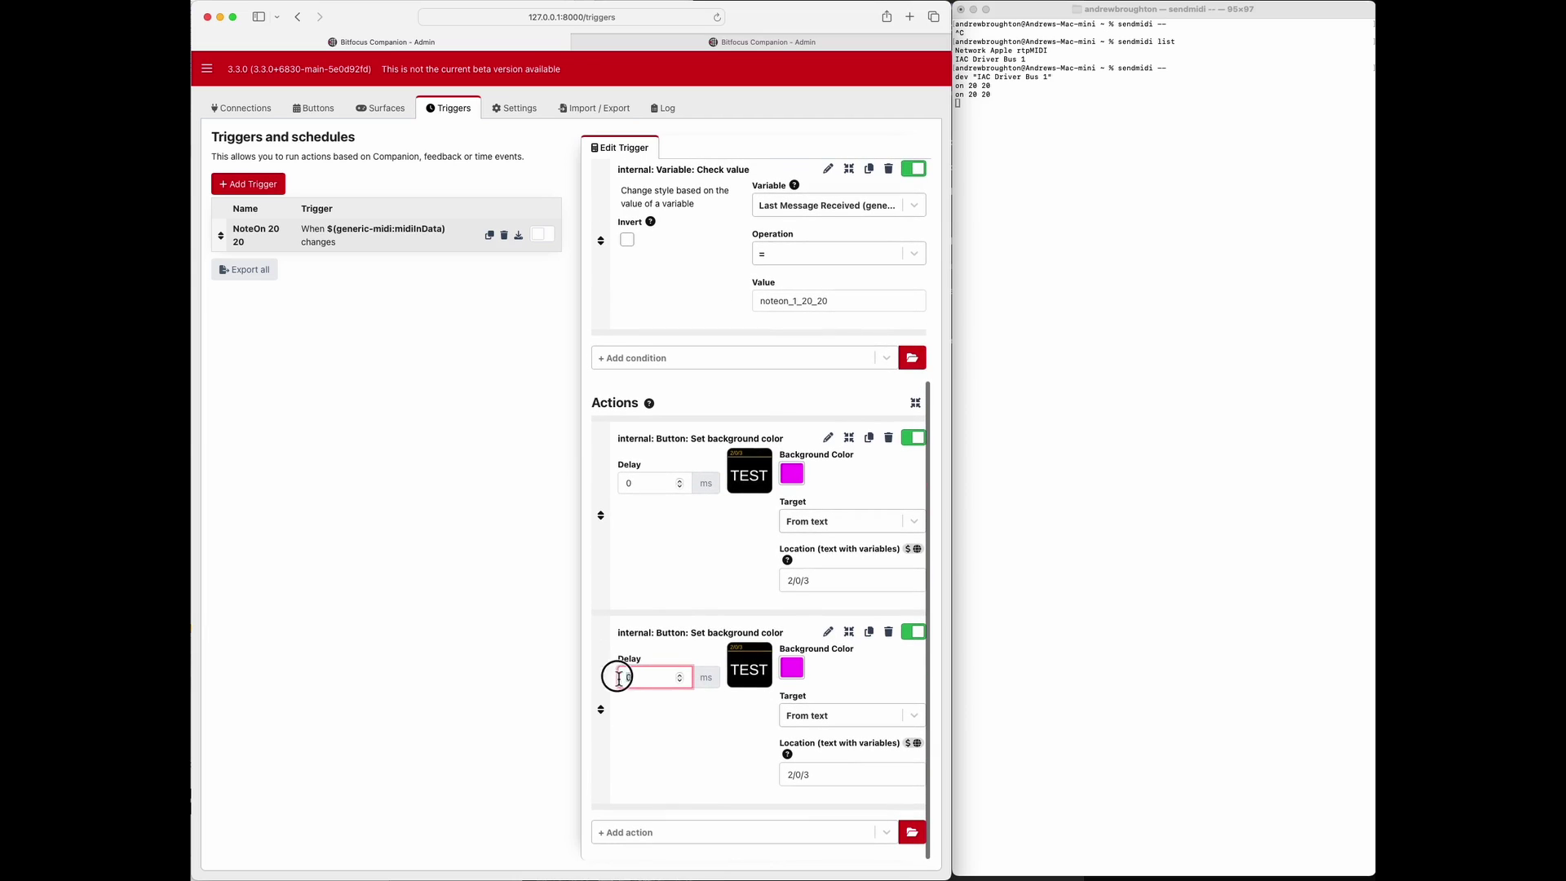
type("1000")
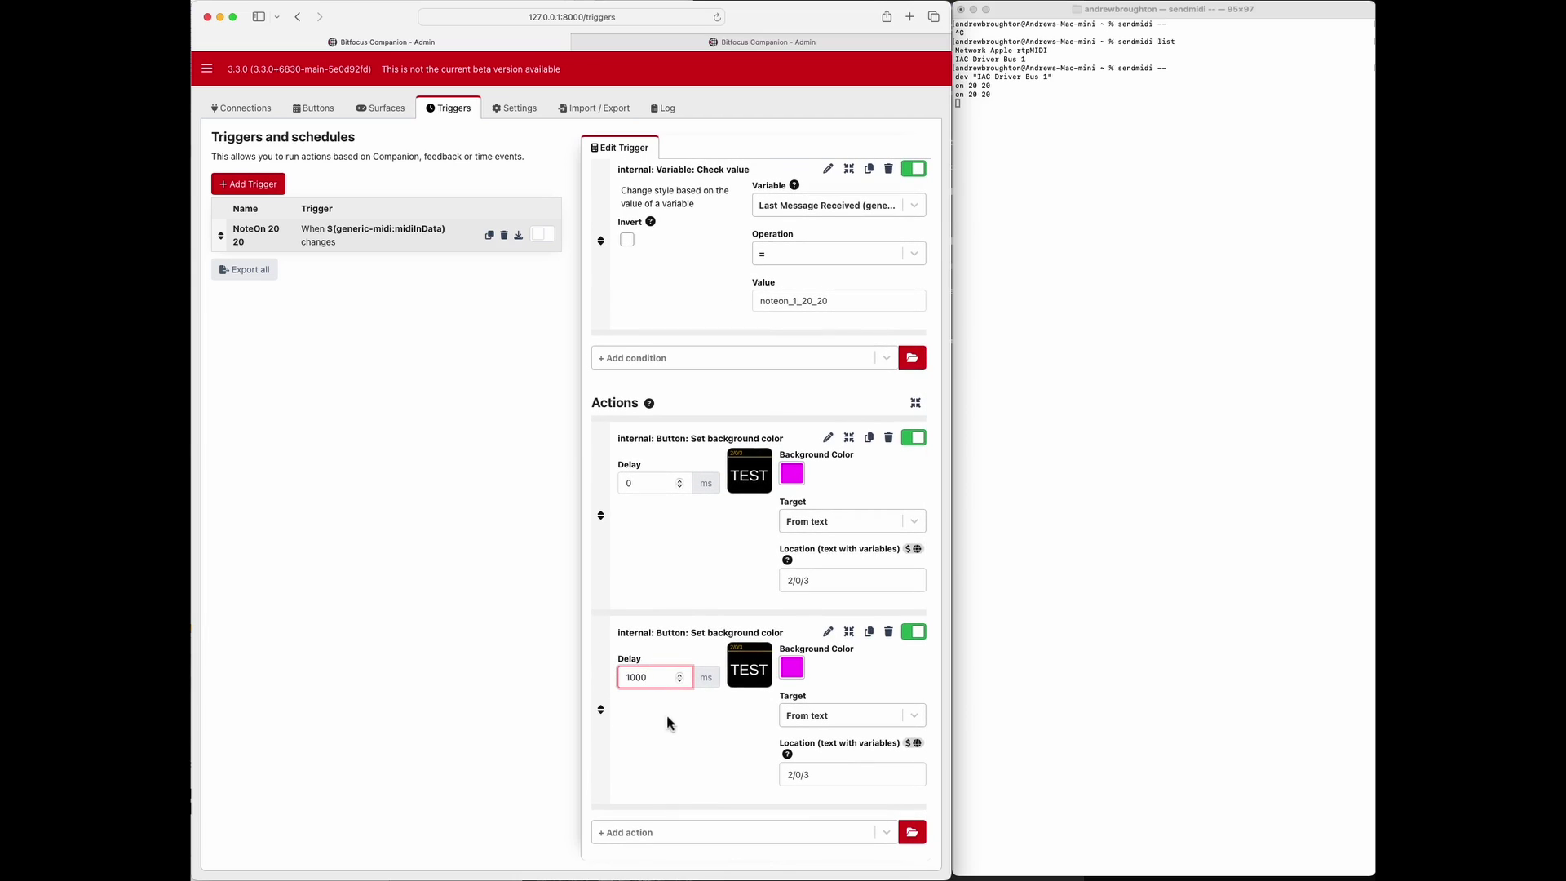
Step: Set the background color of the delayed action to black
left_click(792, 668)
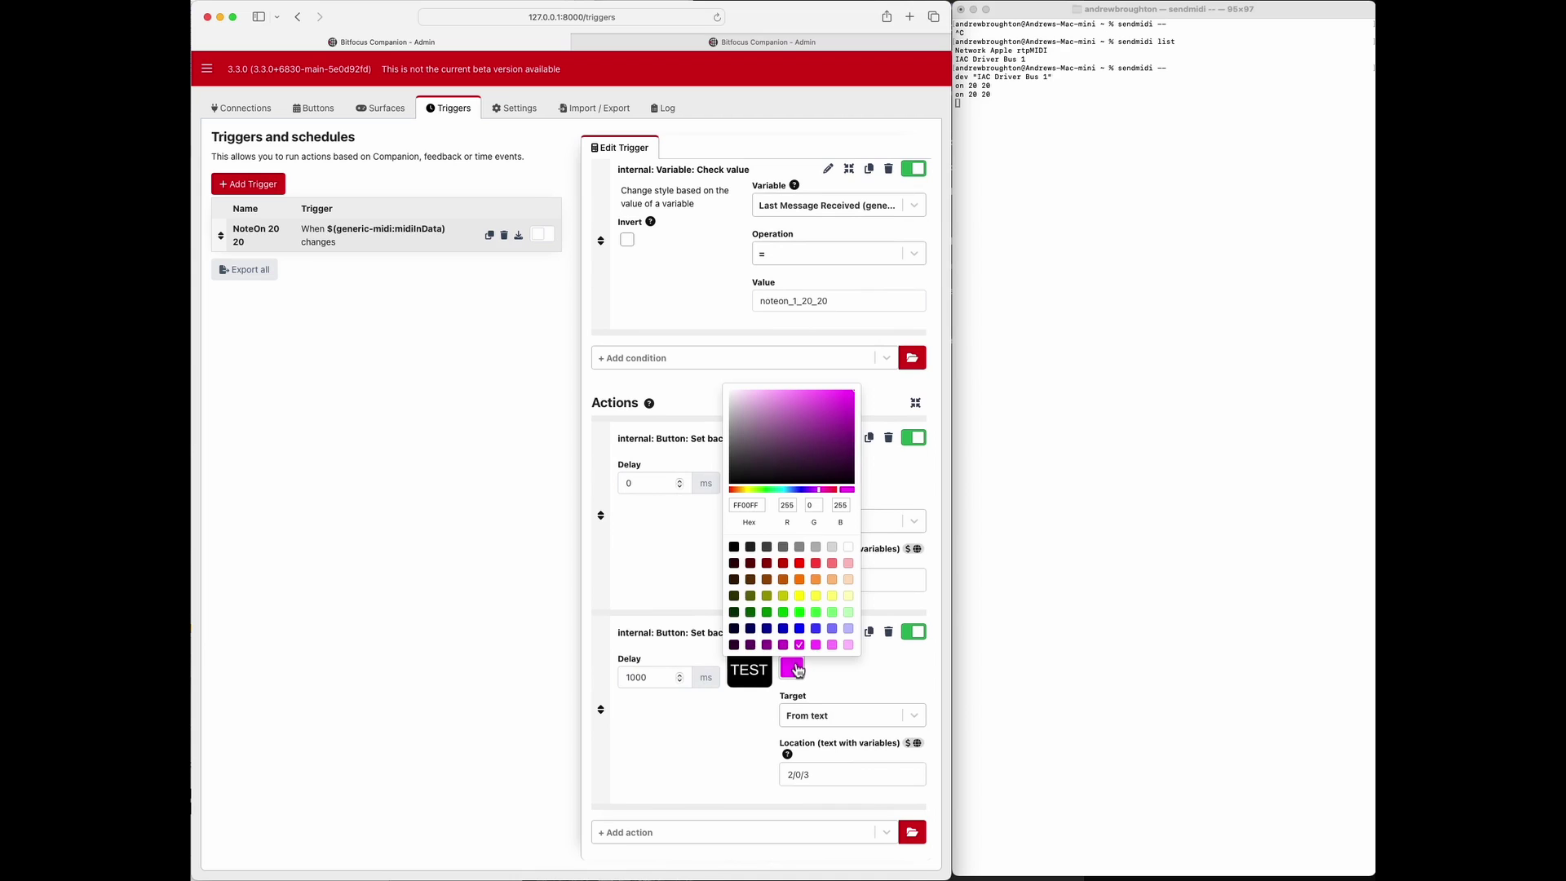
left_click(734, 546)
left_click(667, 563)
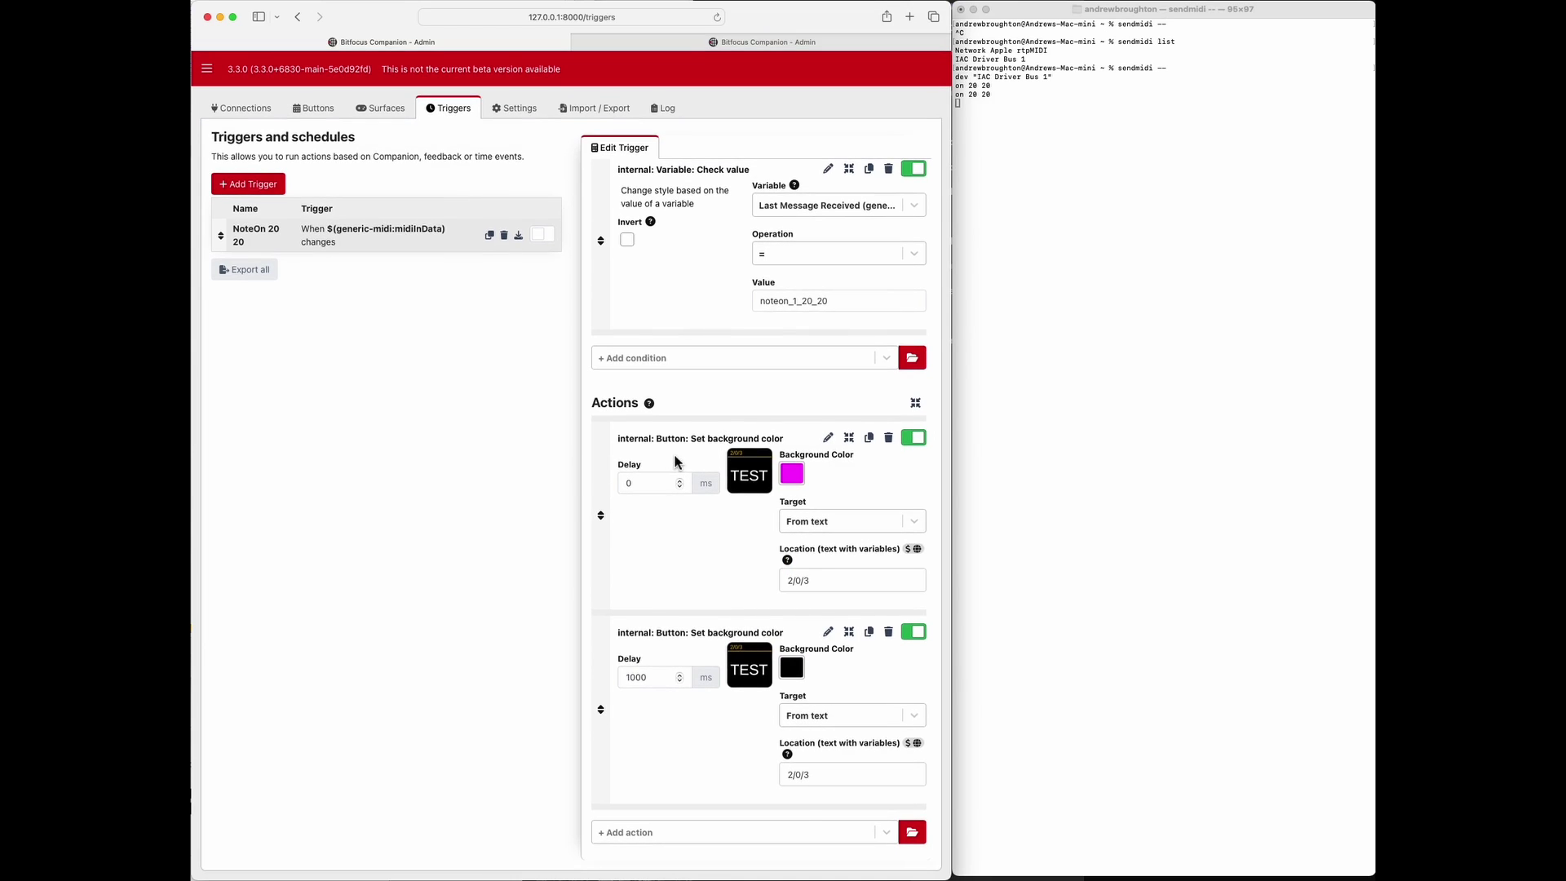
Step: Enable the NoteOn 20 20 trigger and collapse its event and condition
scroll(677, 462, "up", 5)
left_click(541, 234)
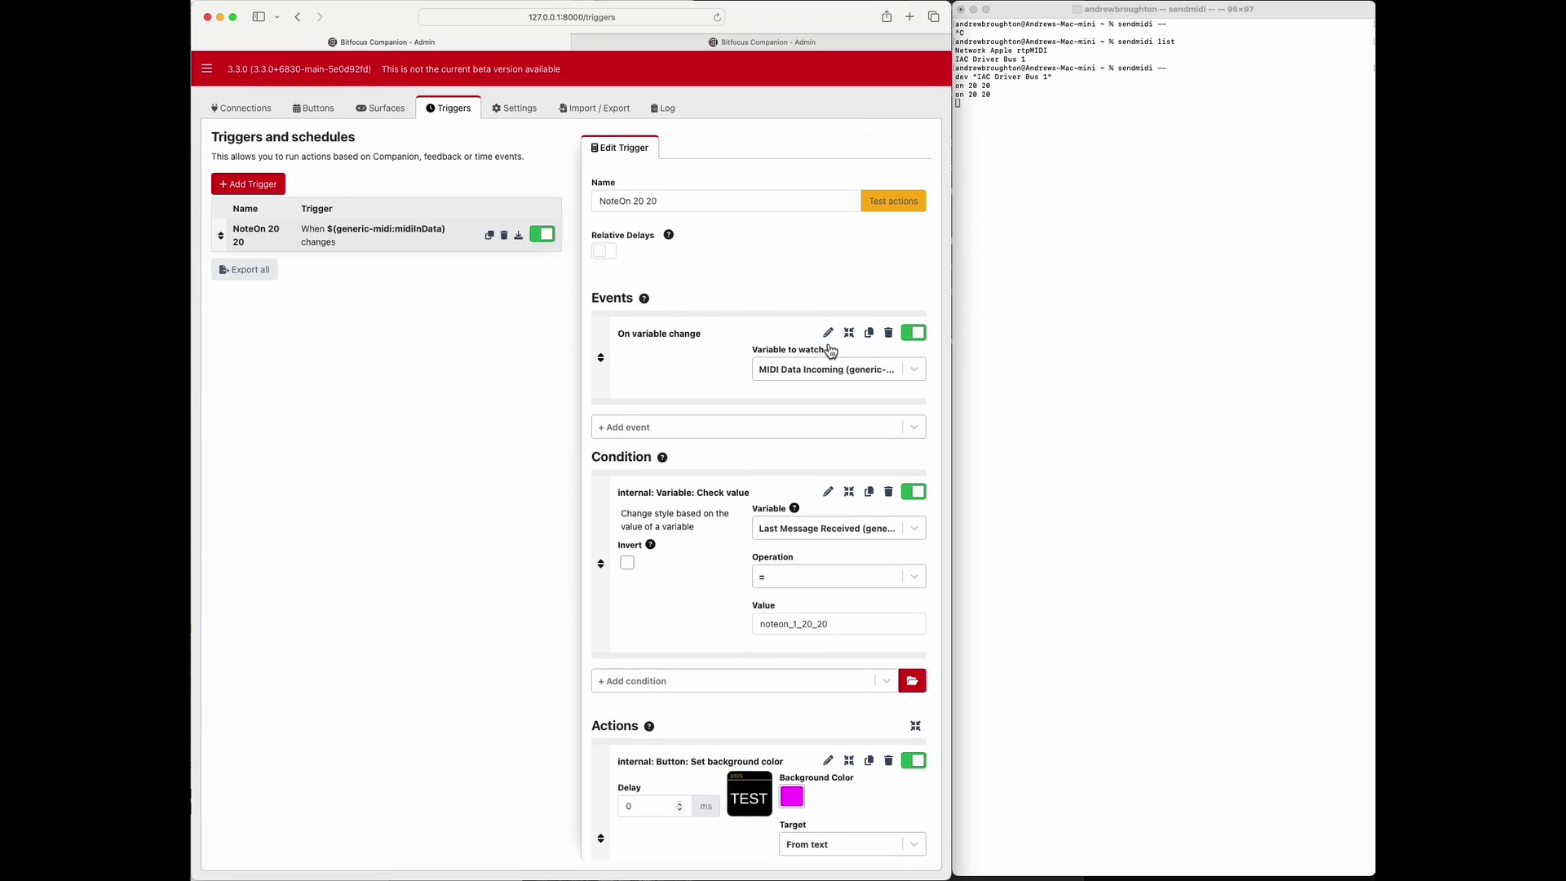
left_click(850, 334)
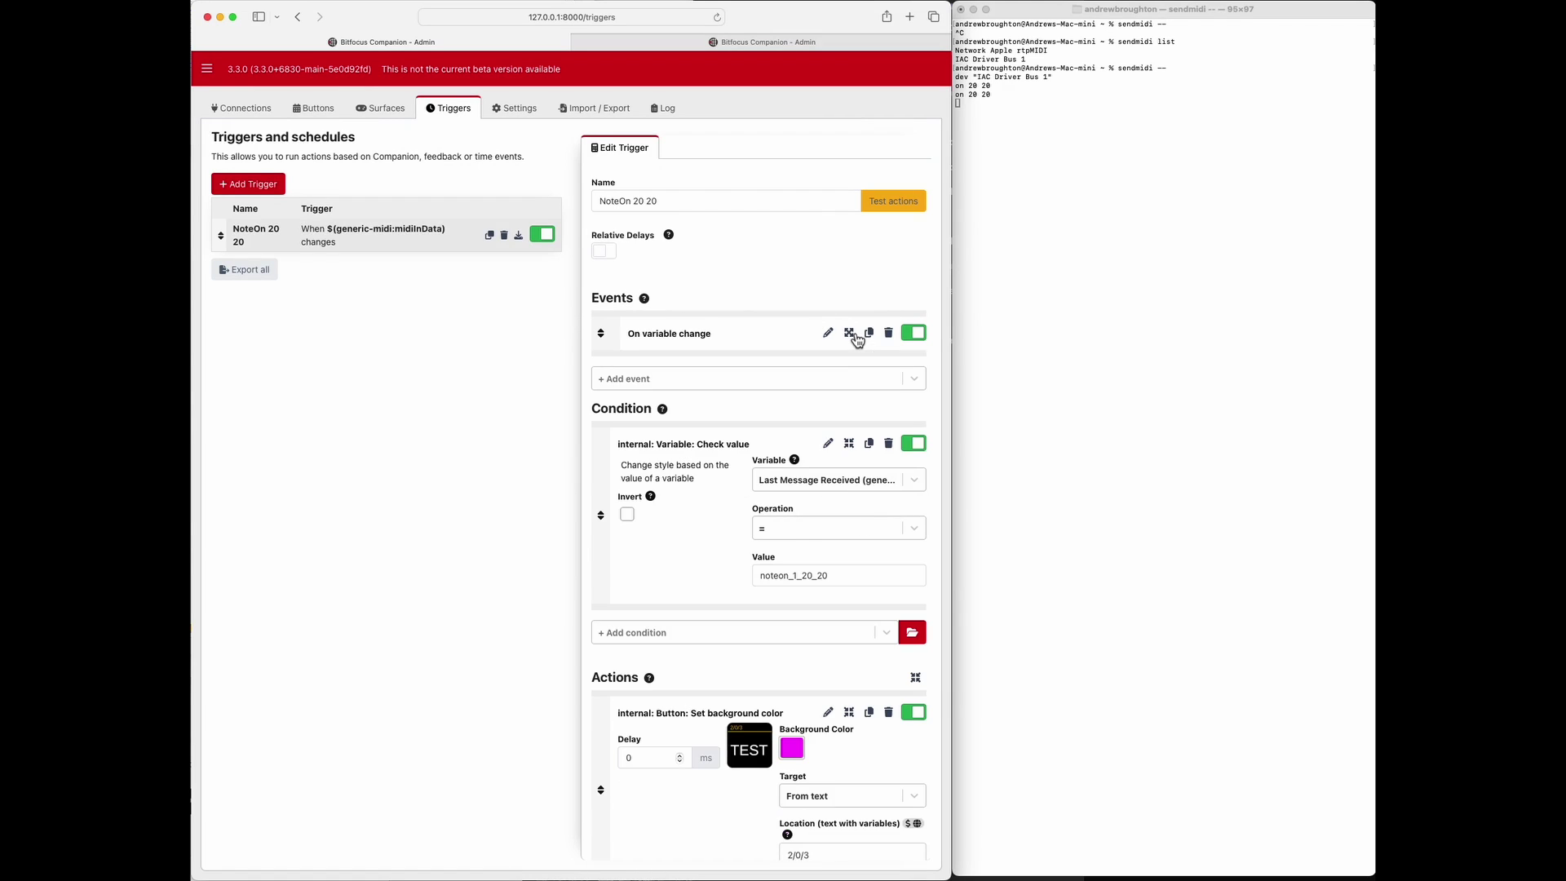
left_click(849, 444)
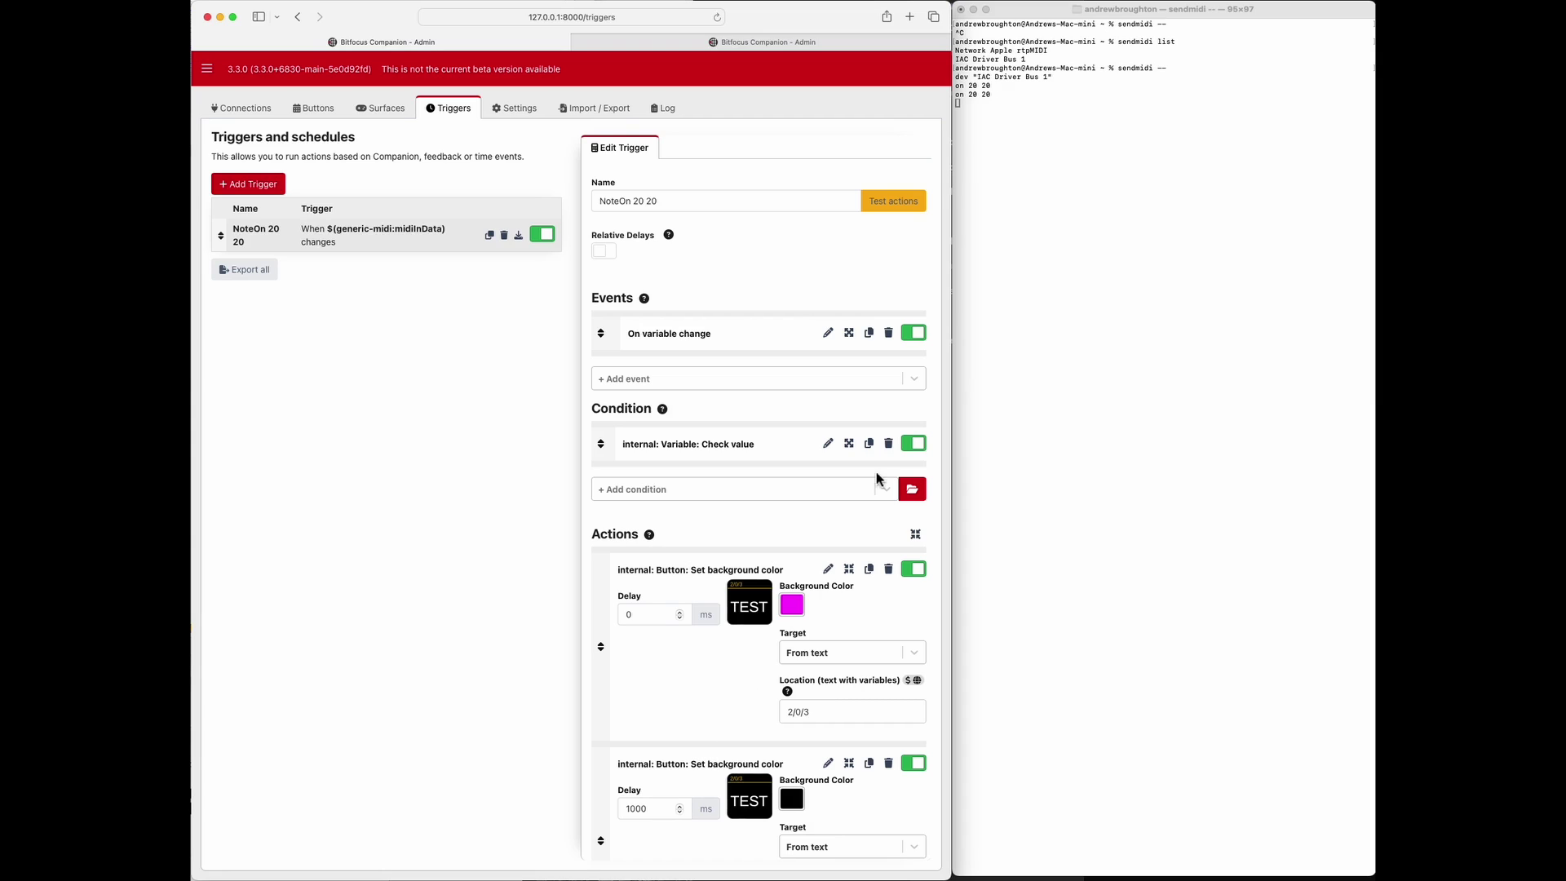
Step: Switch to the terminal and send the MIDI message "on 20 20" through the running sendmidi session
left_click(976, 107)
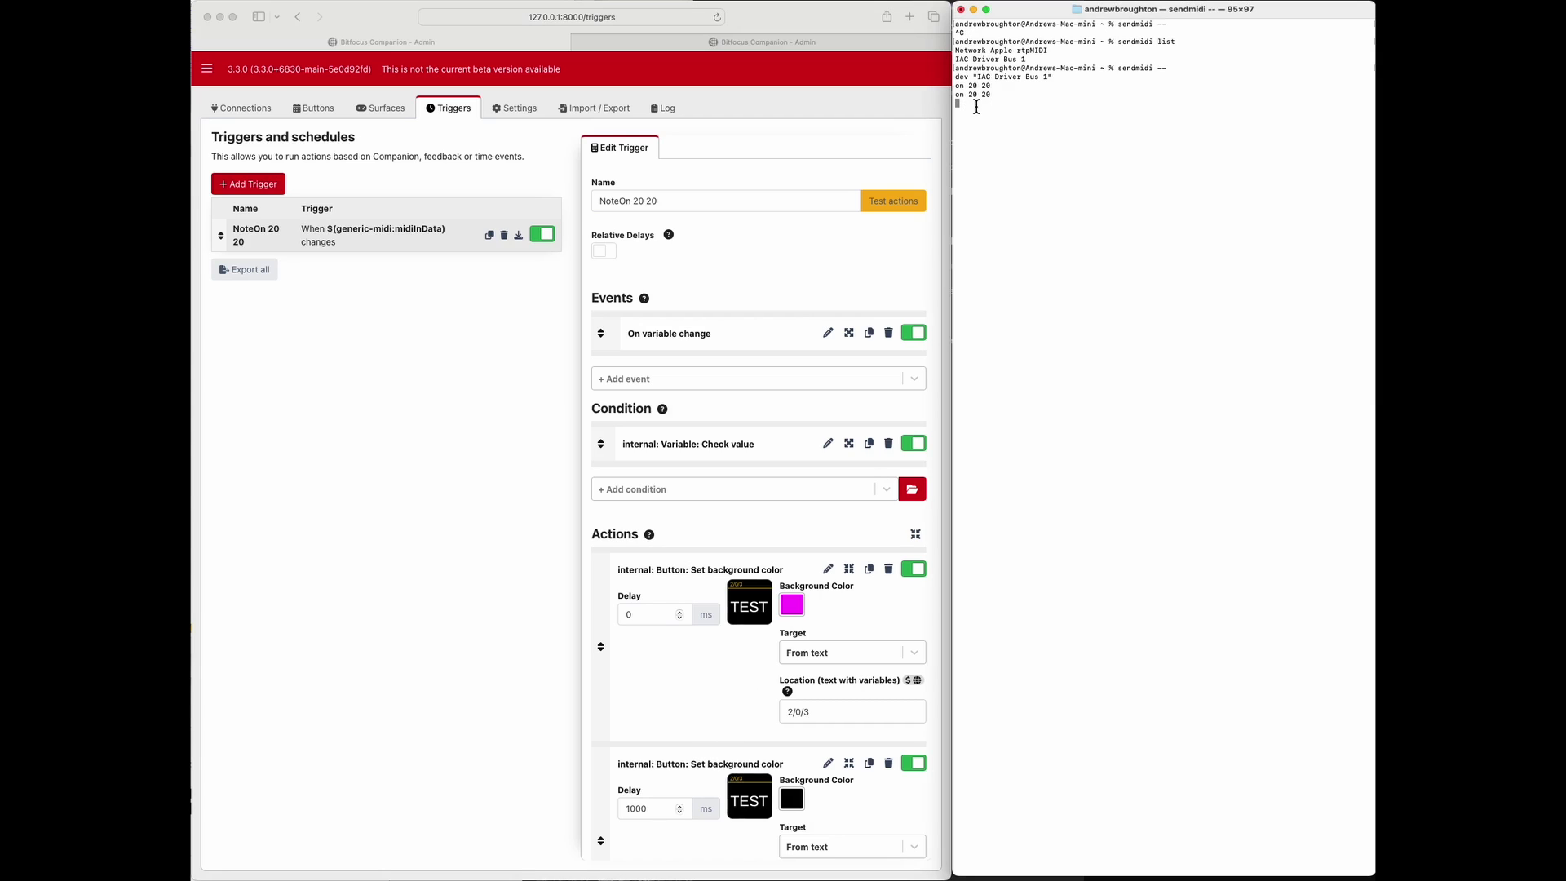
type("on 20 20")
key("Return")
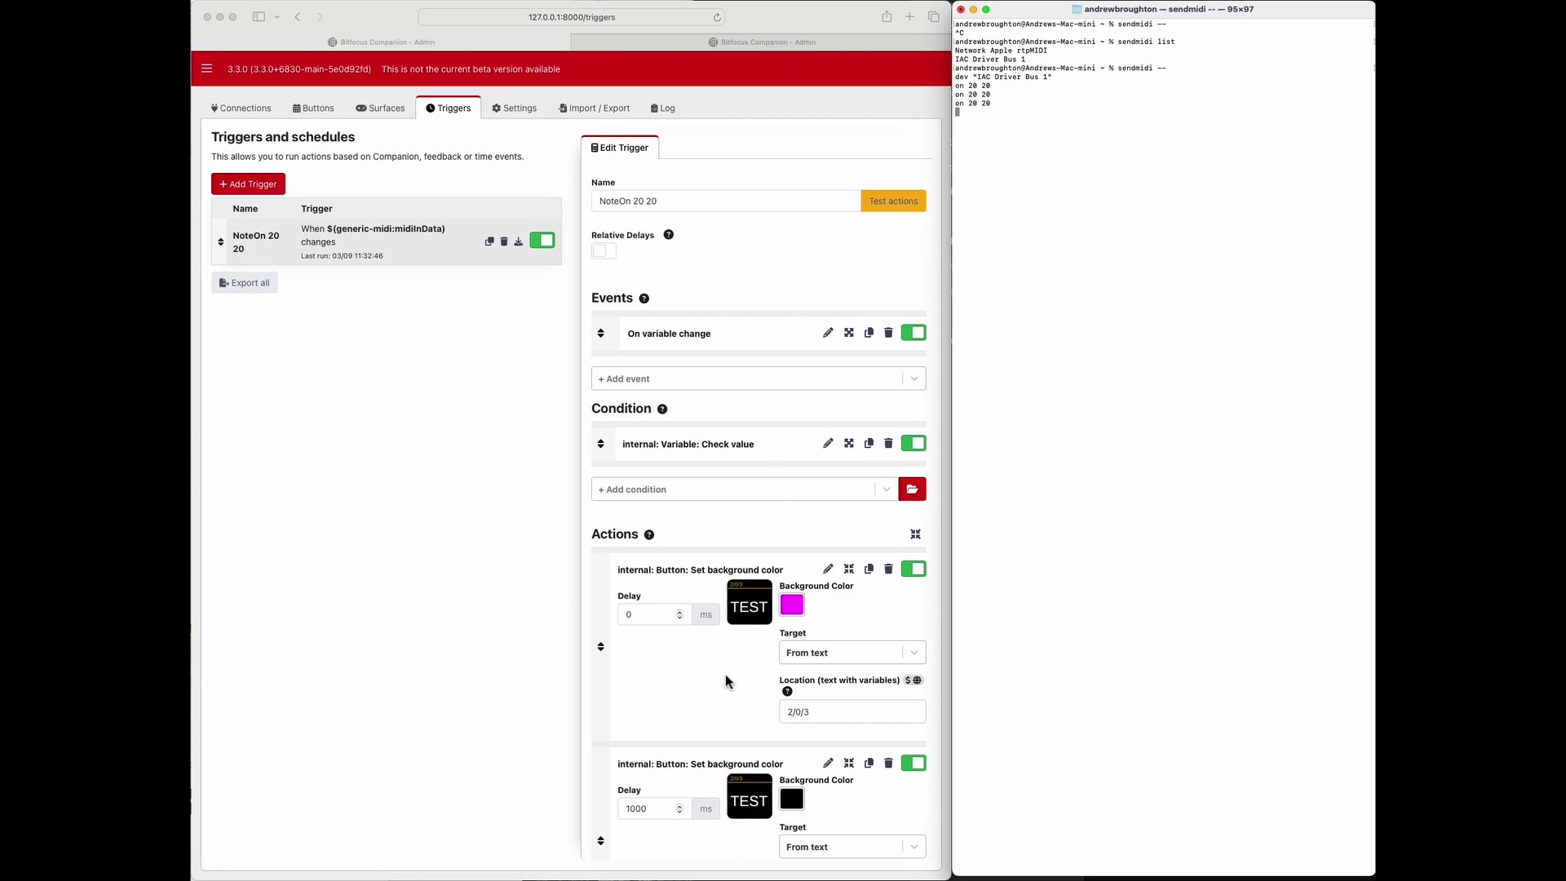
Step: Display the page 2 button grid in Companion and send "on 20 20" again from the terminal
left_click(315, 108)
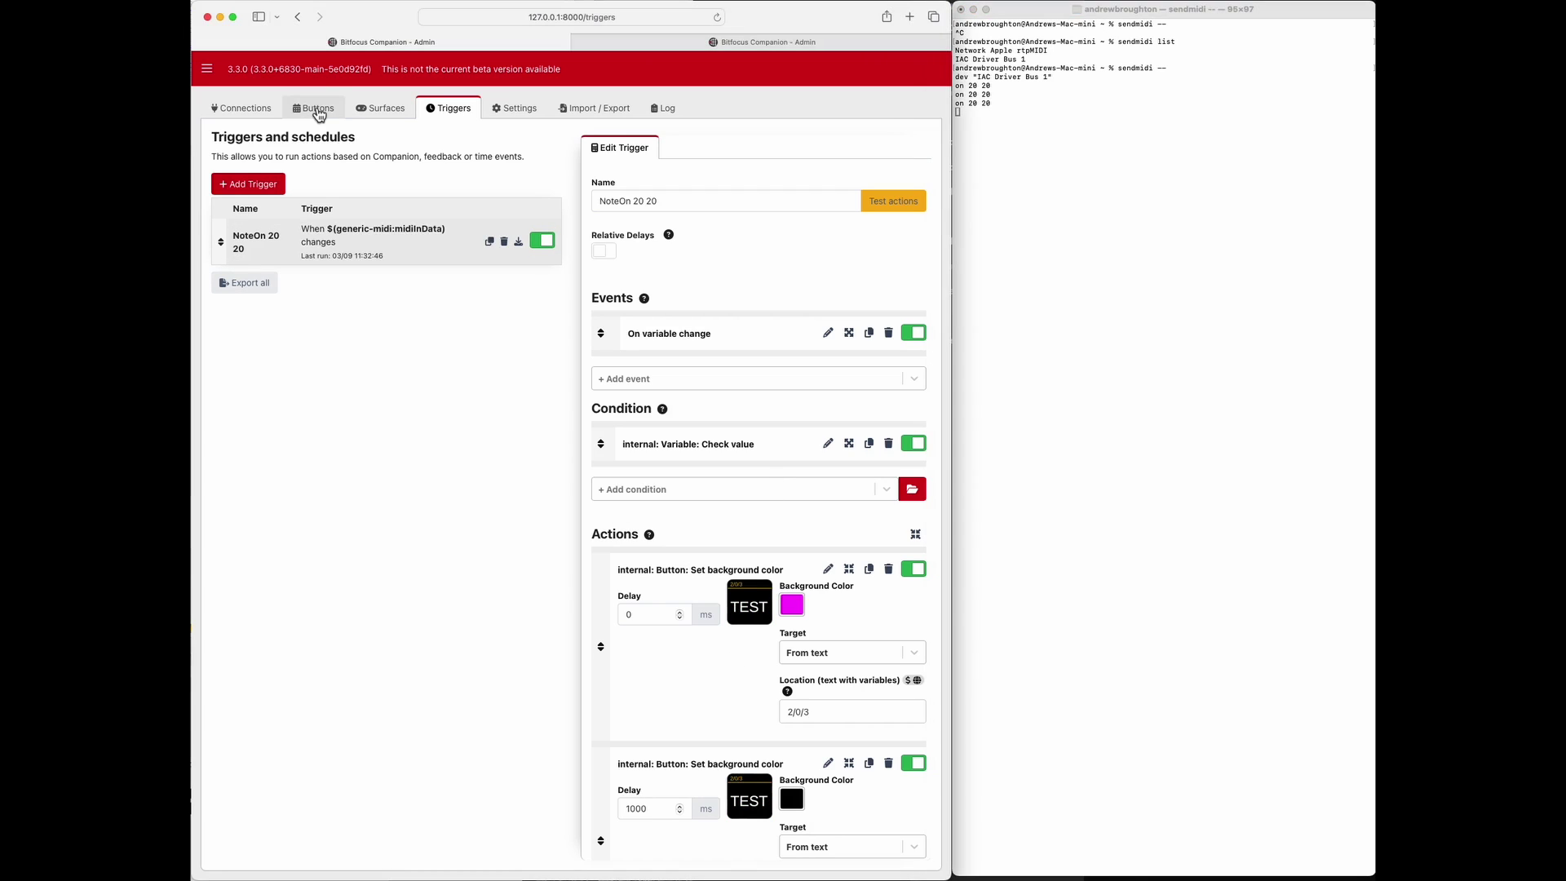
left_click(1029, 103)
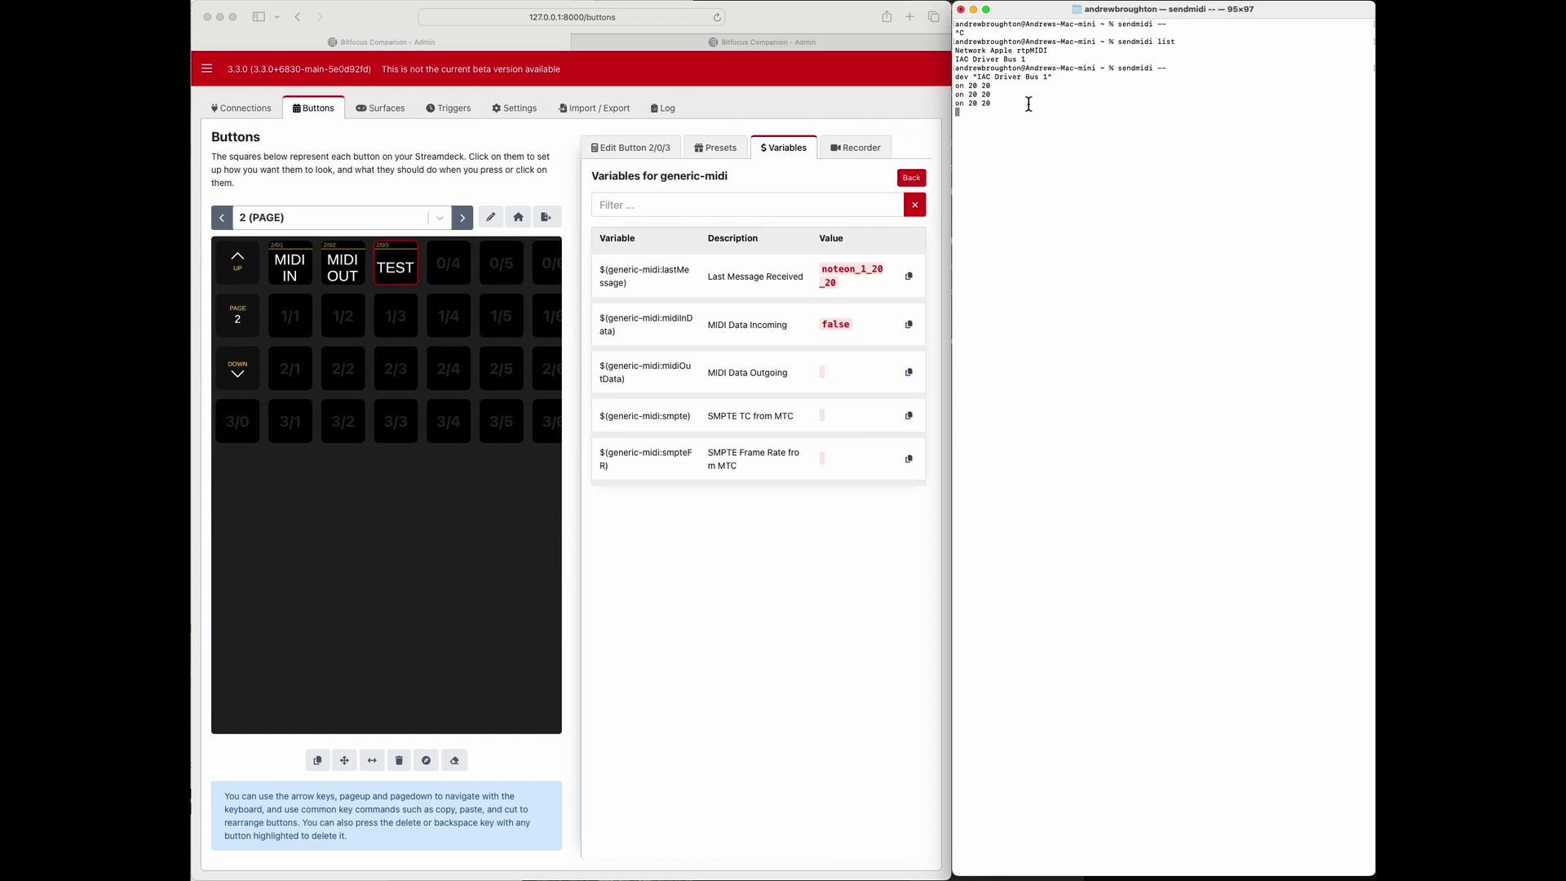
type("on 29")
key("BackSpace")
type("0 20")
key("Return")
Step: Test the trigger with non-matching messages: send "on 21 20", "on 20 21", "off 20 20" and "on 21 21" twice
type("on 21 20")
key("Return")
type("on 20 21")
key("Return")
type("off 20 20")
key("Return")
type("o")
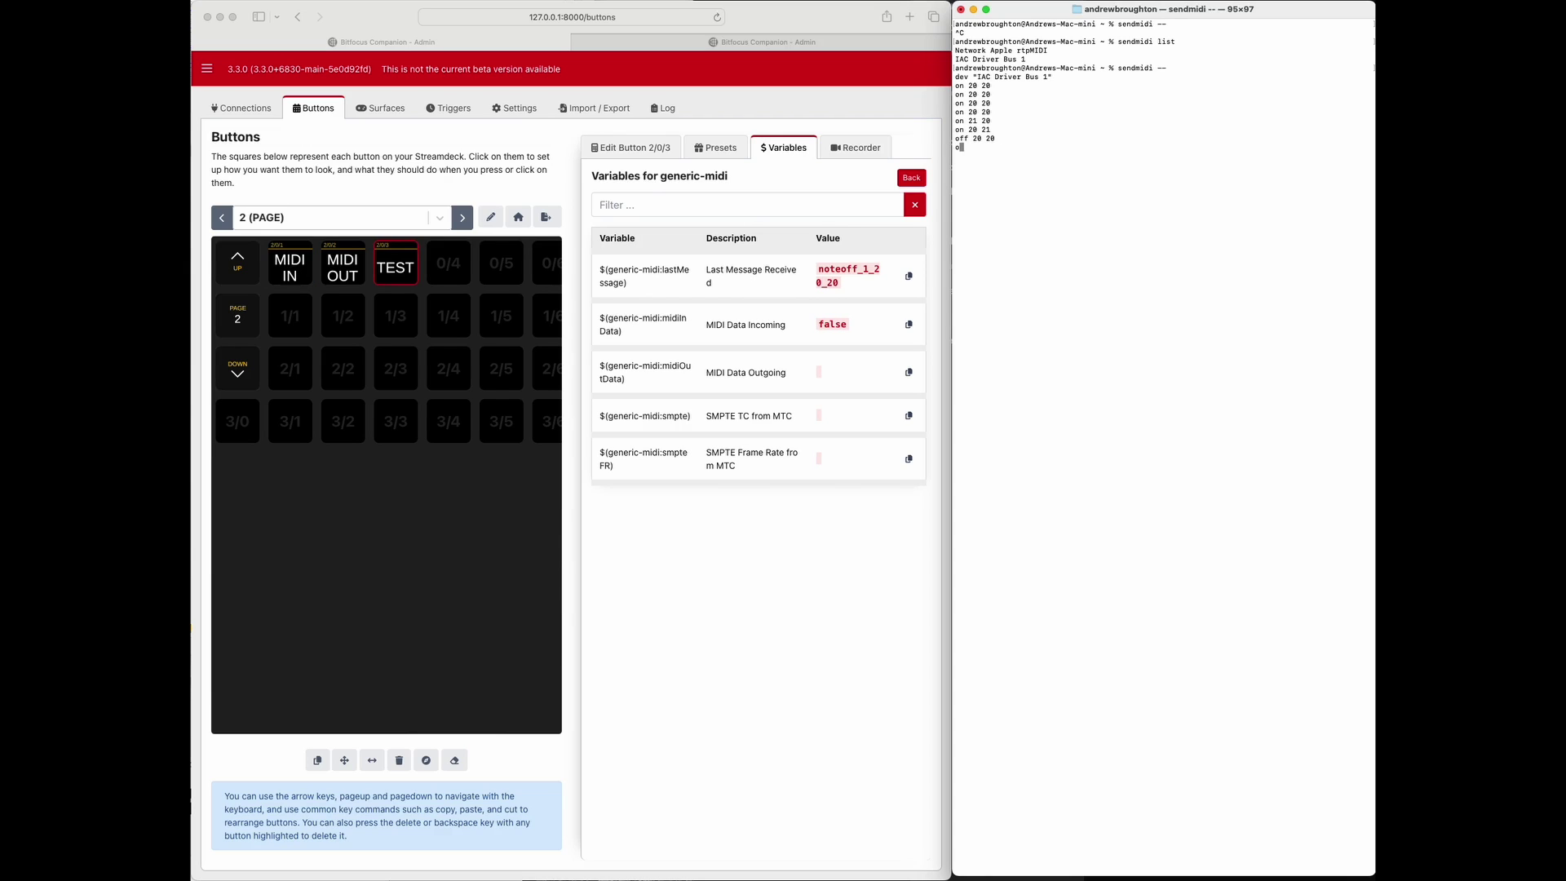
type("n 21 21")
key("Return")
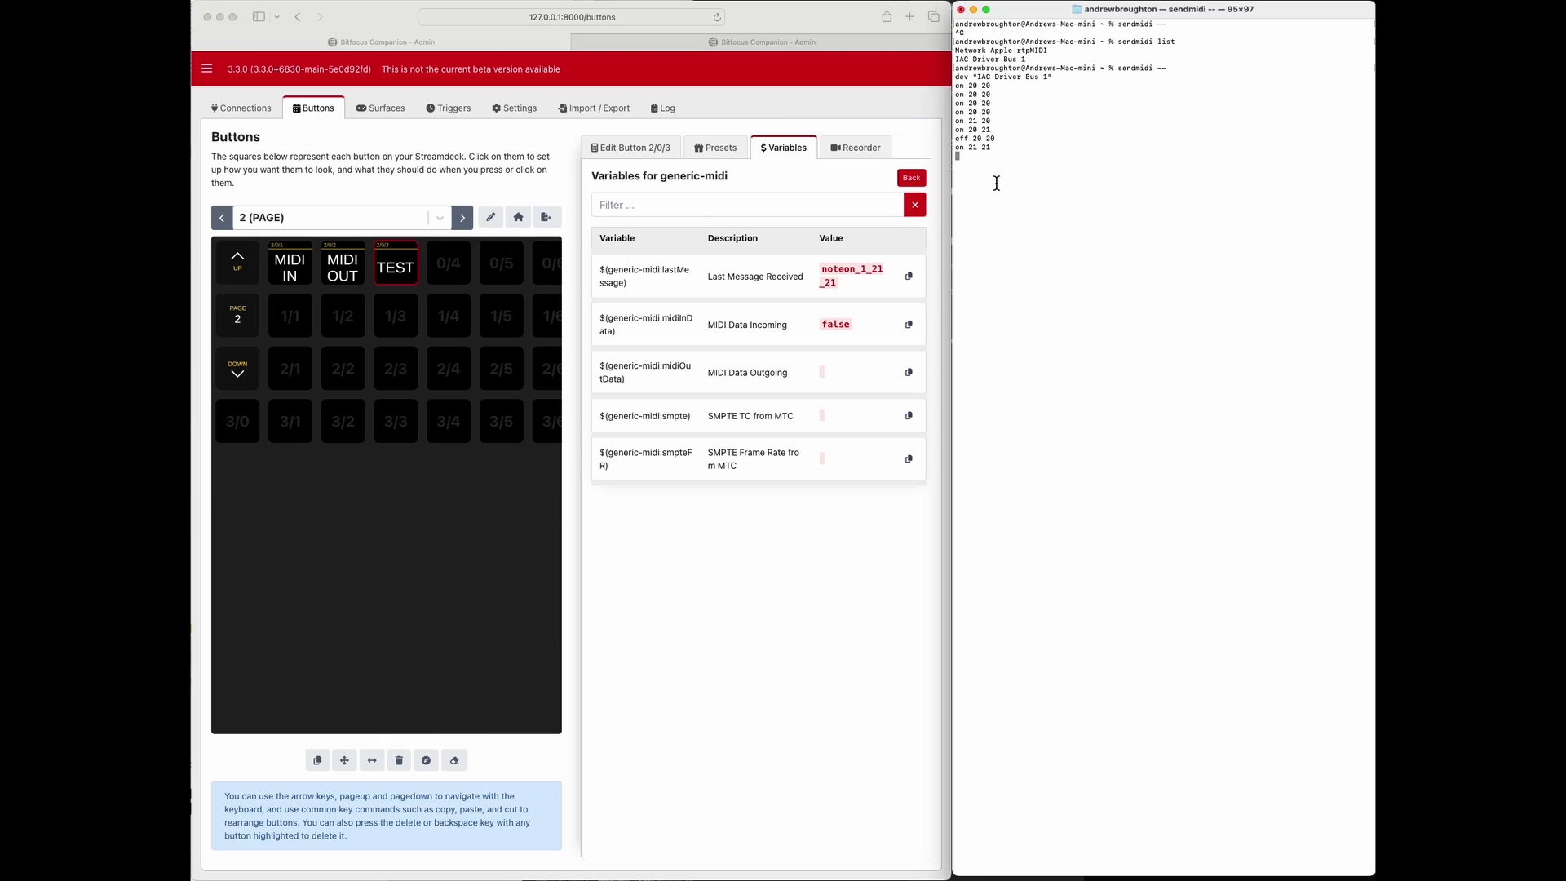
type("on 21 21")
key("Return")
Step: Send the matching message "on 20 20" twice from the terminal to test the trigger
type("on 20 20")
key("Return")
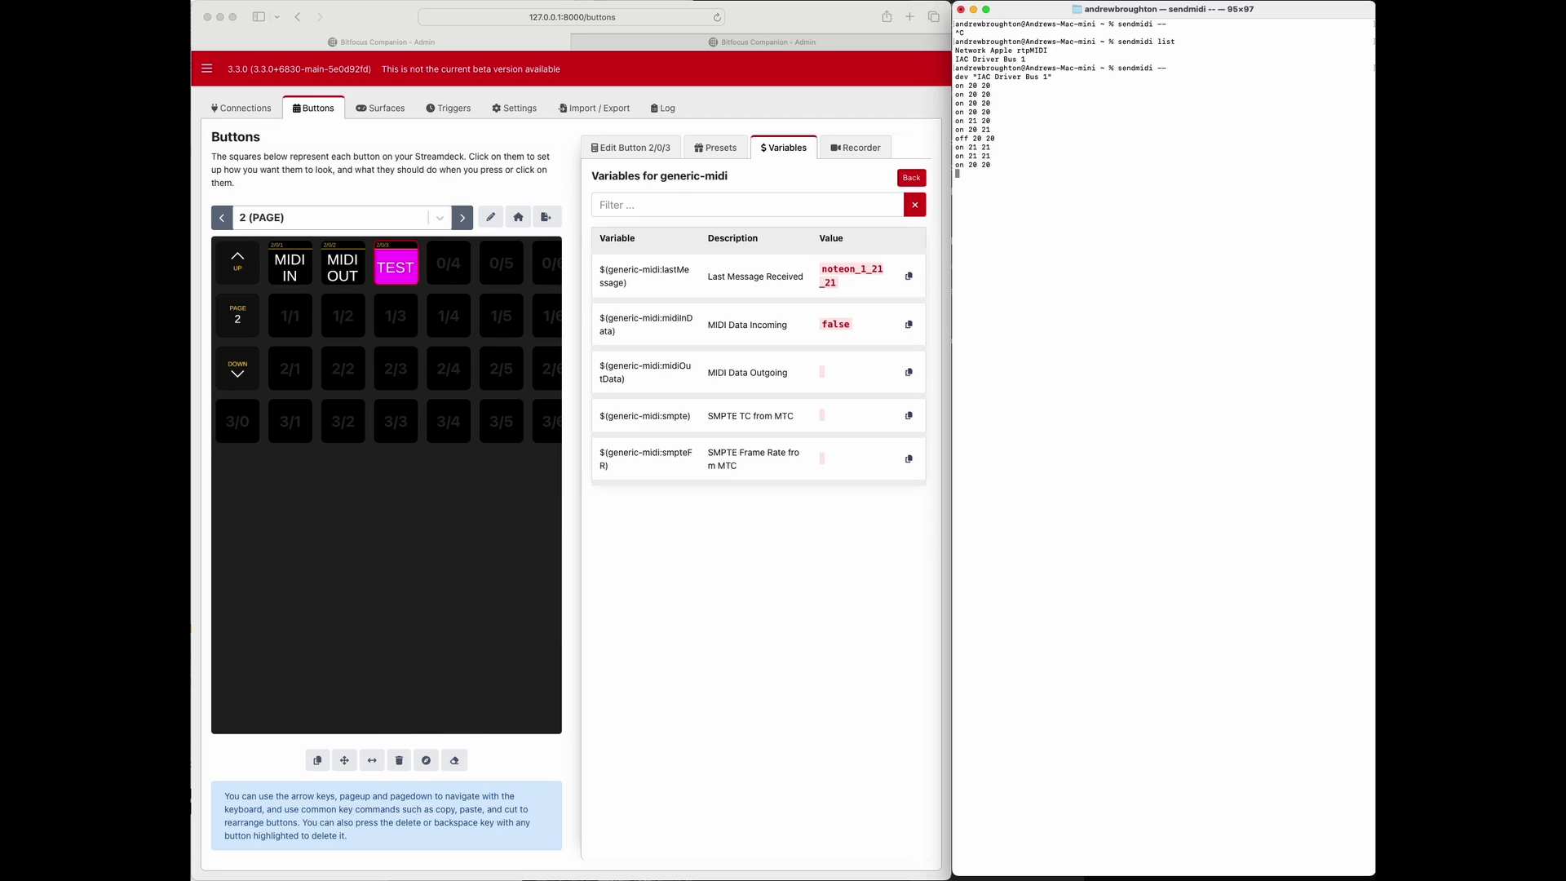
type("on 20 20")
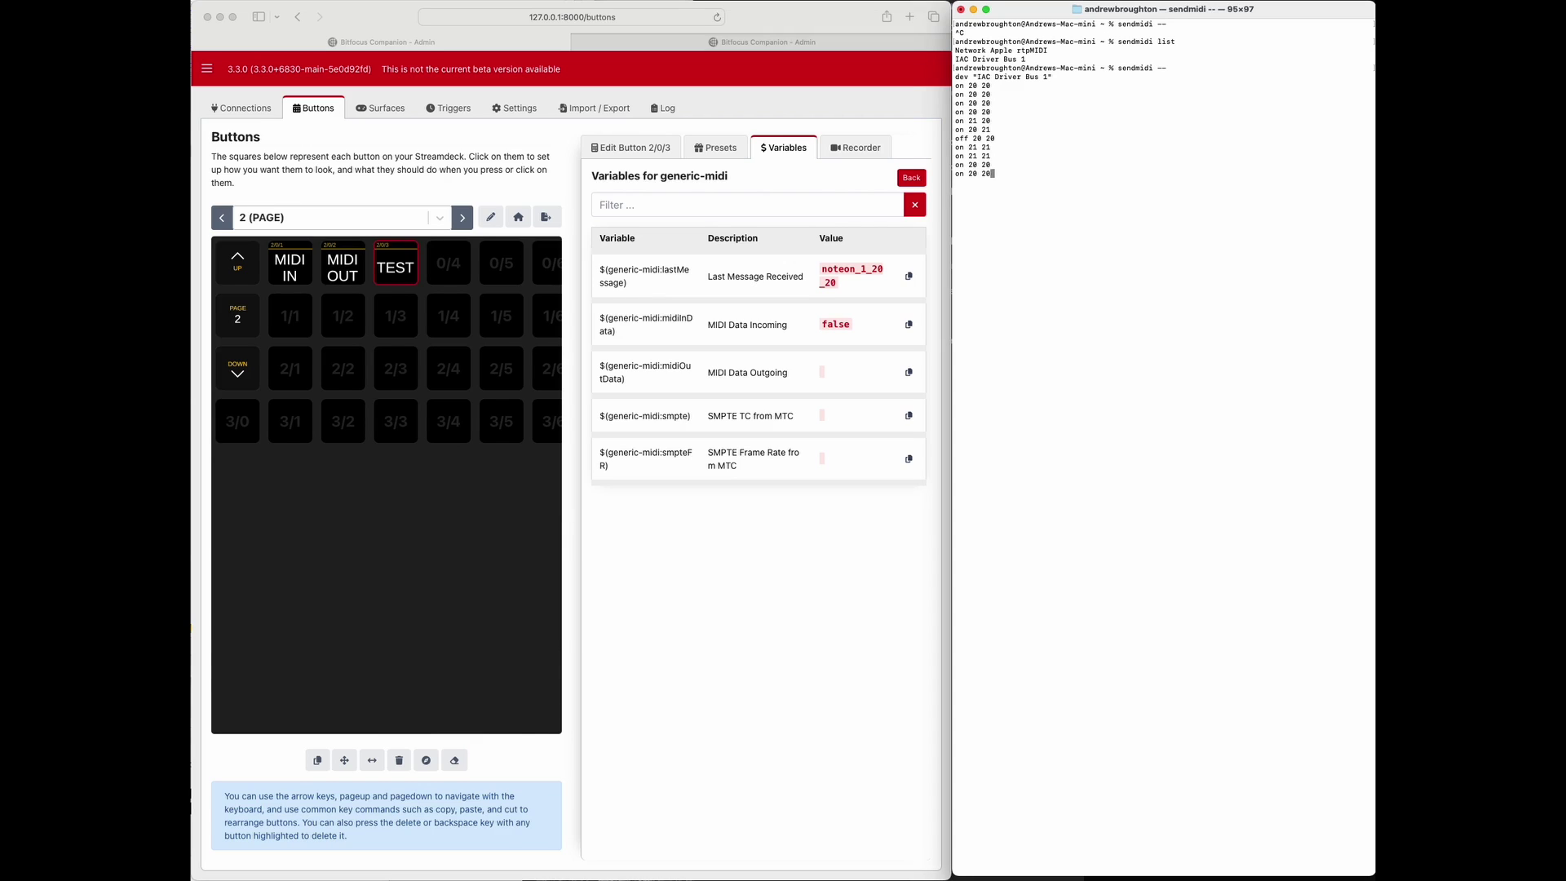
key("Return")
Step: Return to the NoteOn 20 20 trigger in Companion and expand its event and condition to review their settings
left_click(454, 114)
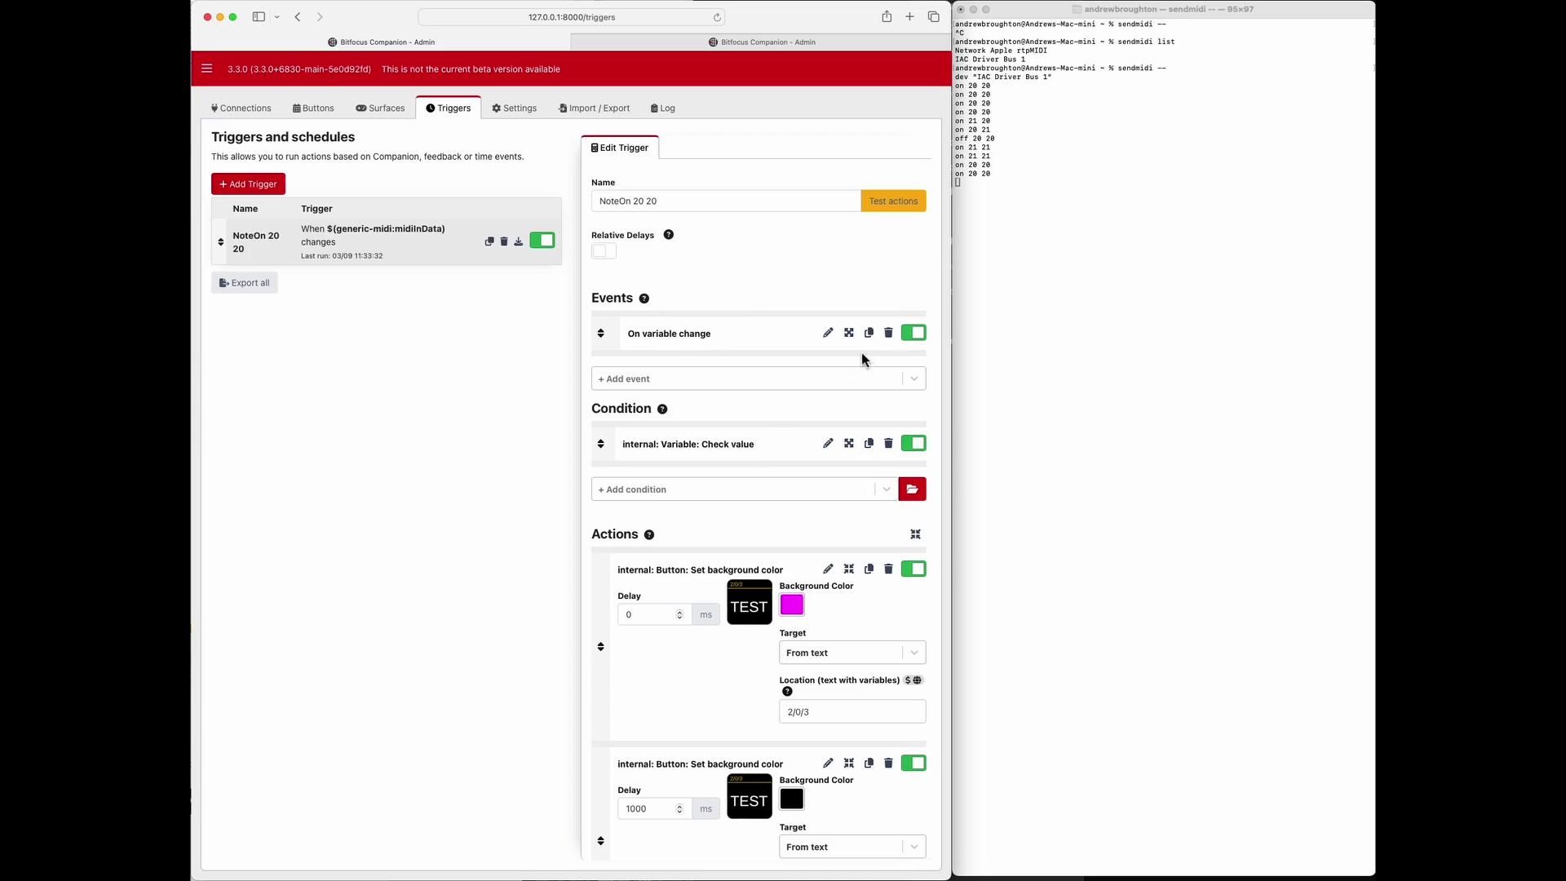
left_click(850, 332)
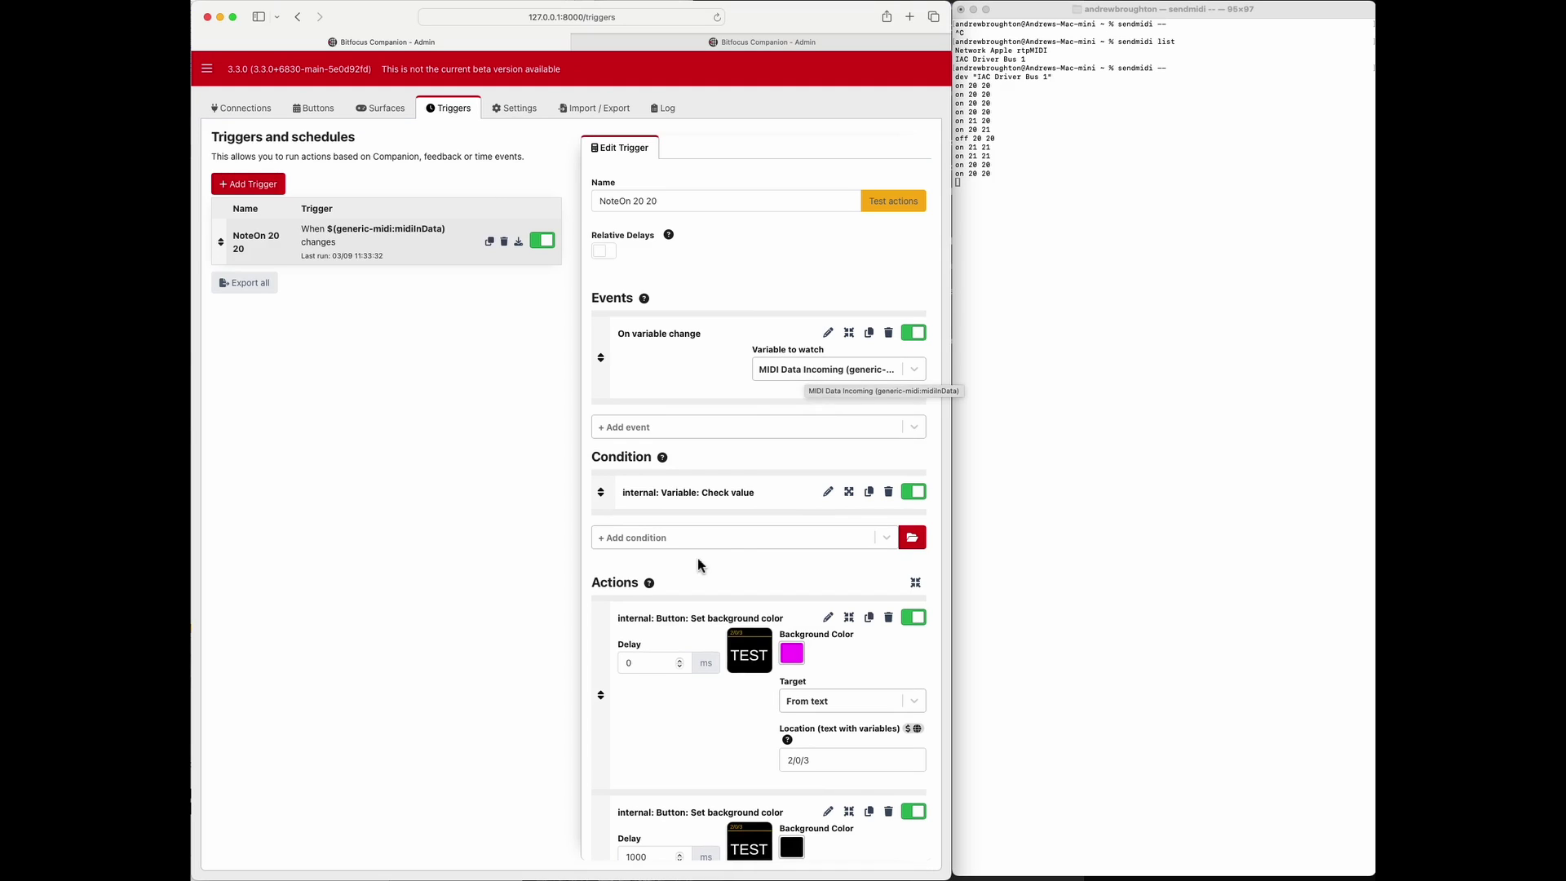
left_click(849, 493)
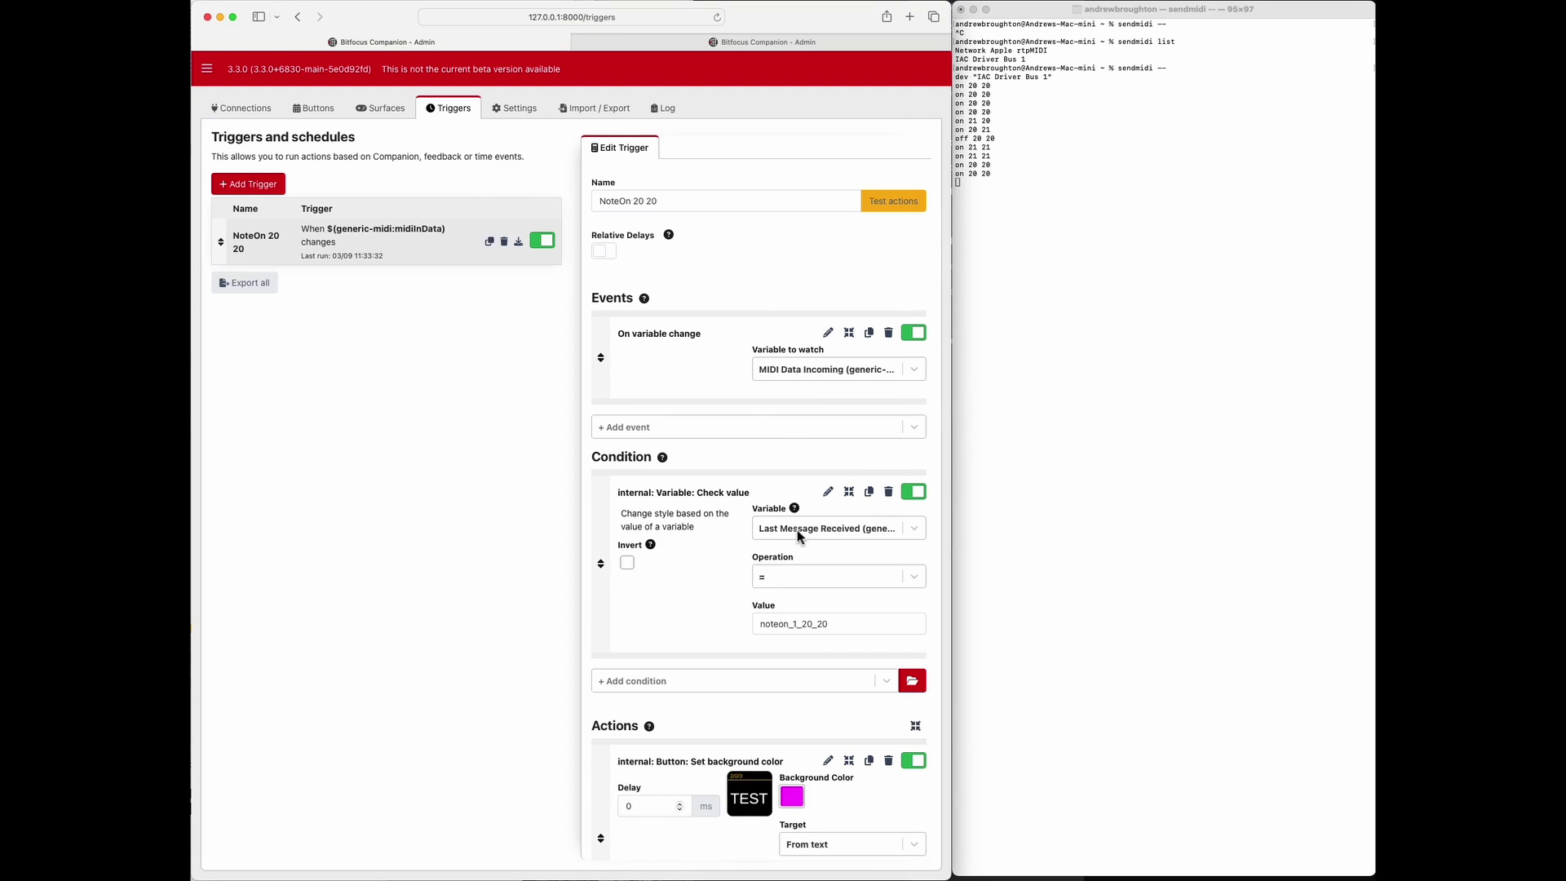